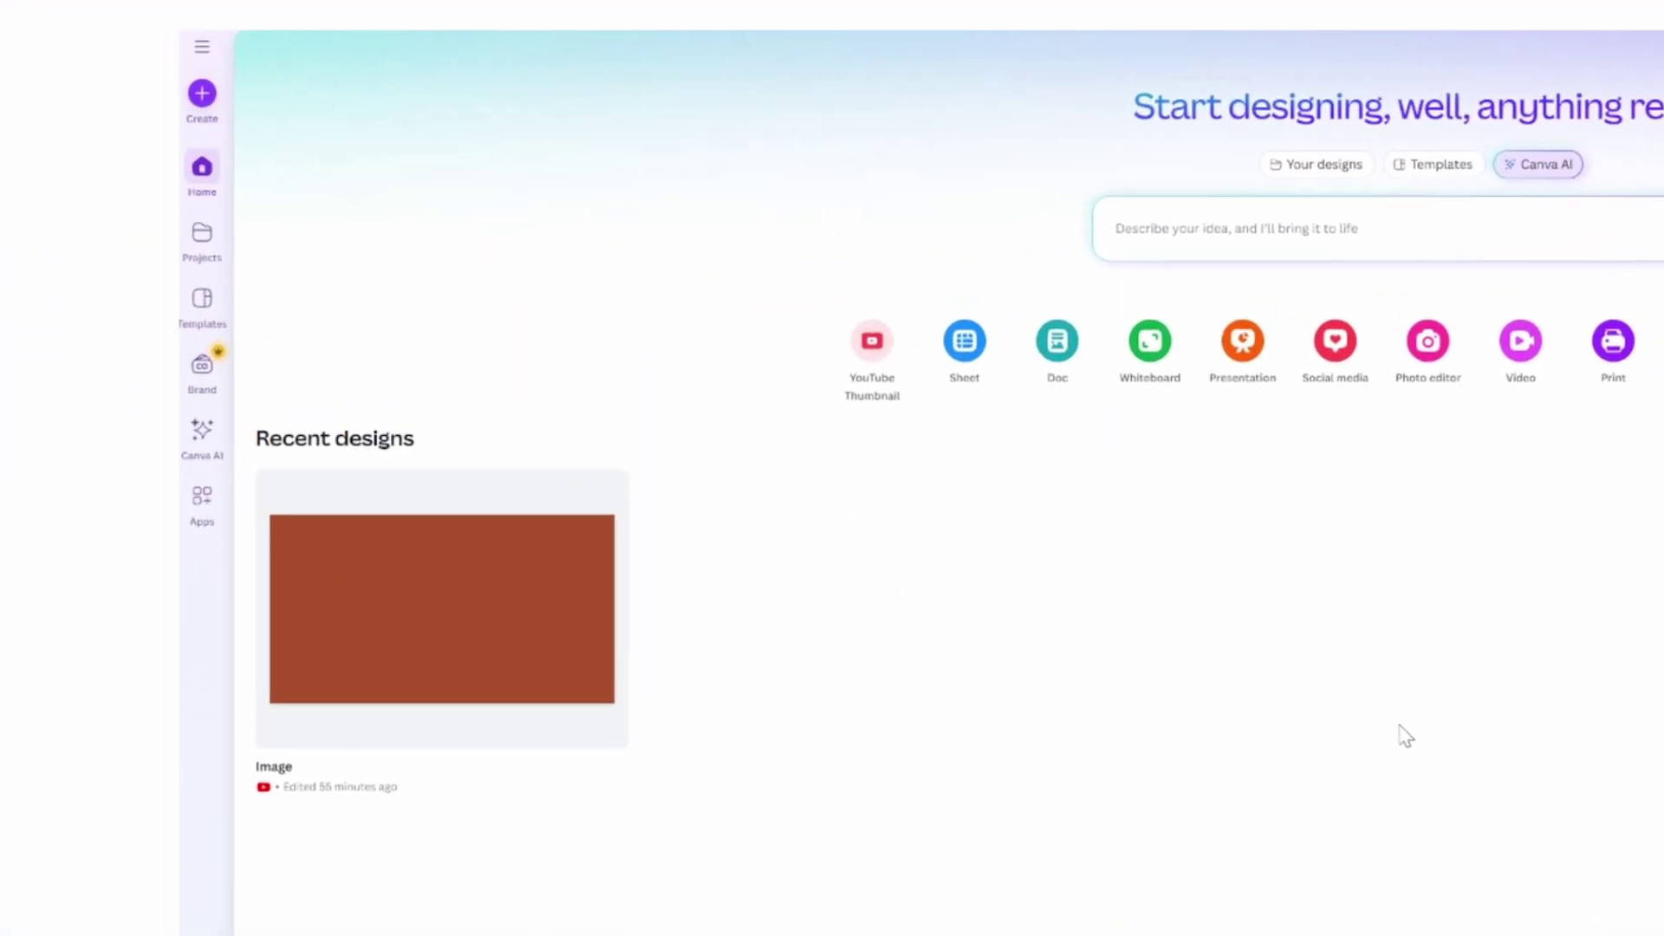
- Create a custom-size design of 1920 × 1080 px and fill its page background with light green
click(205, 97)
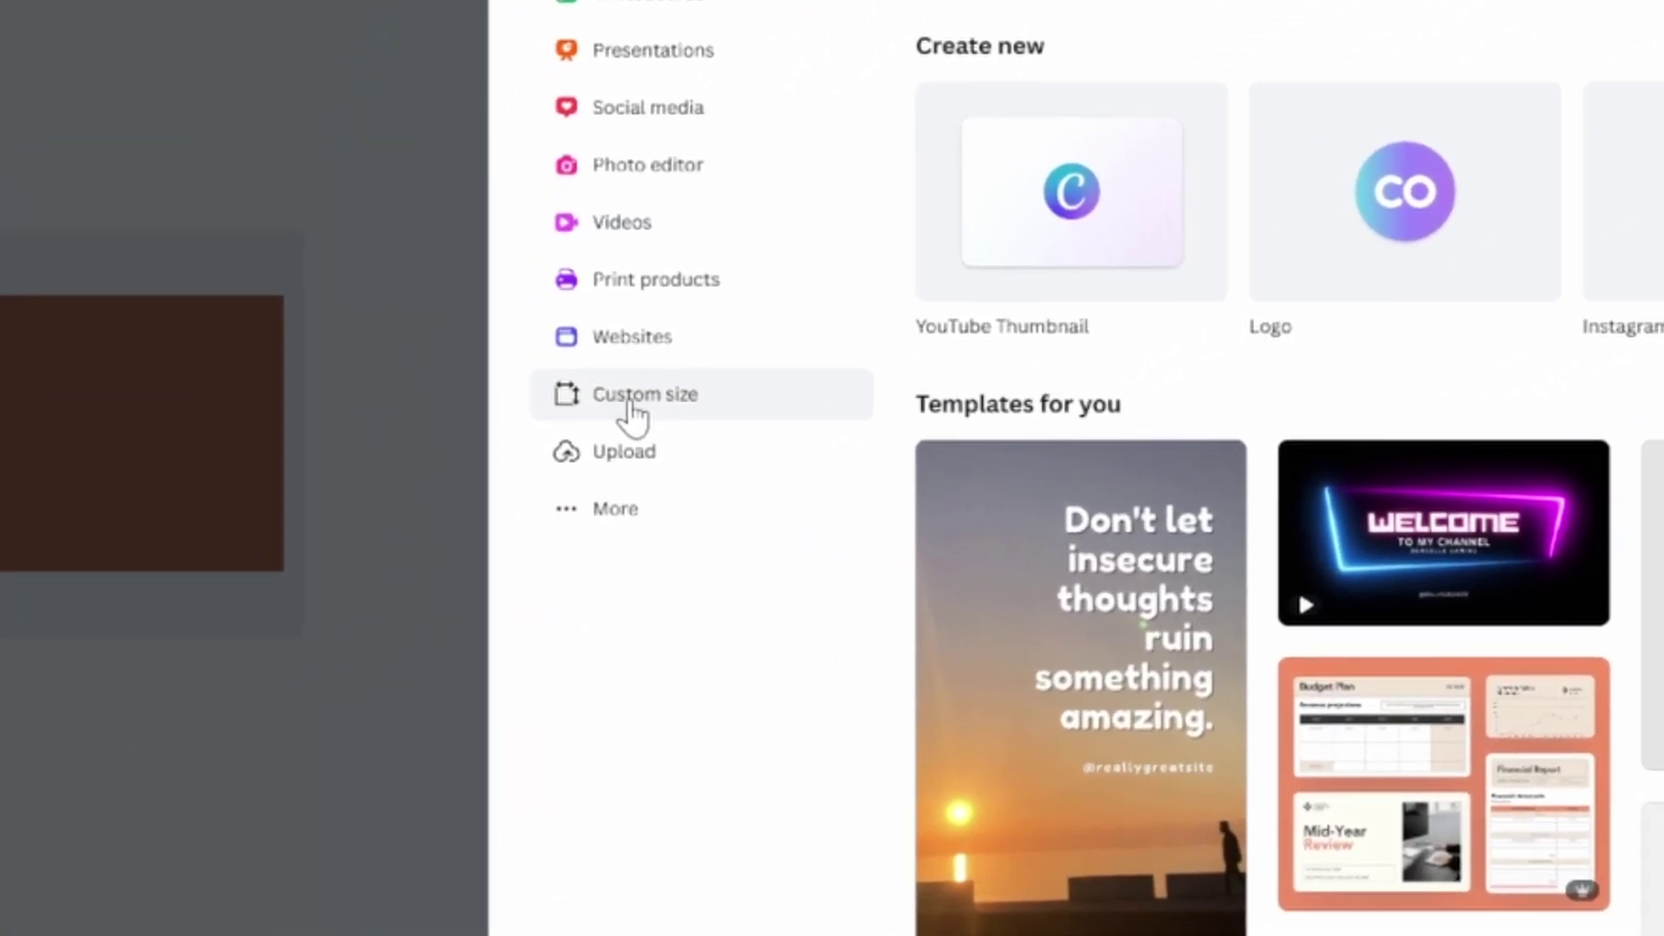
click(629, 403)
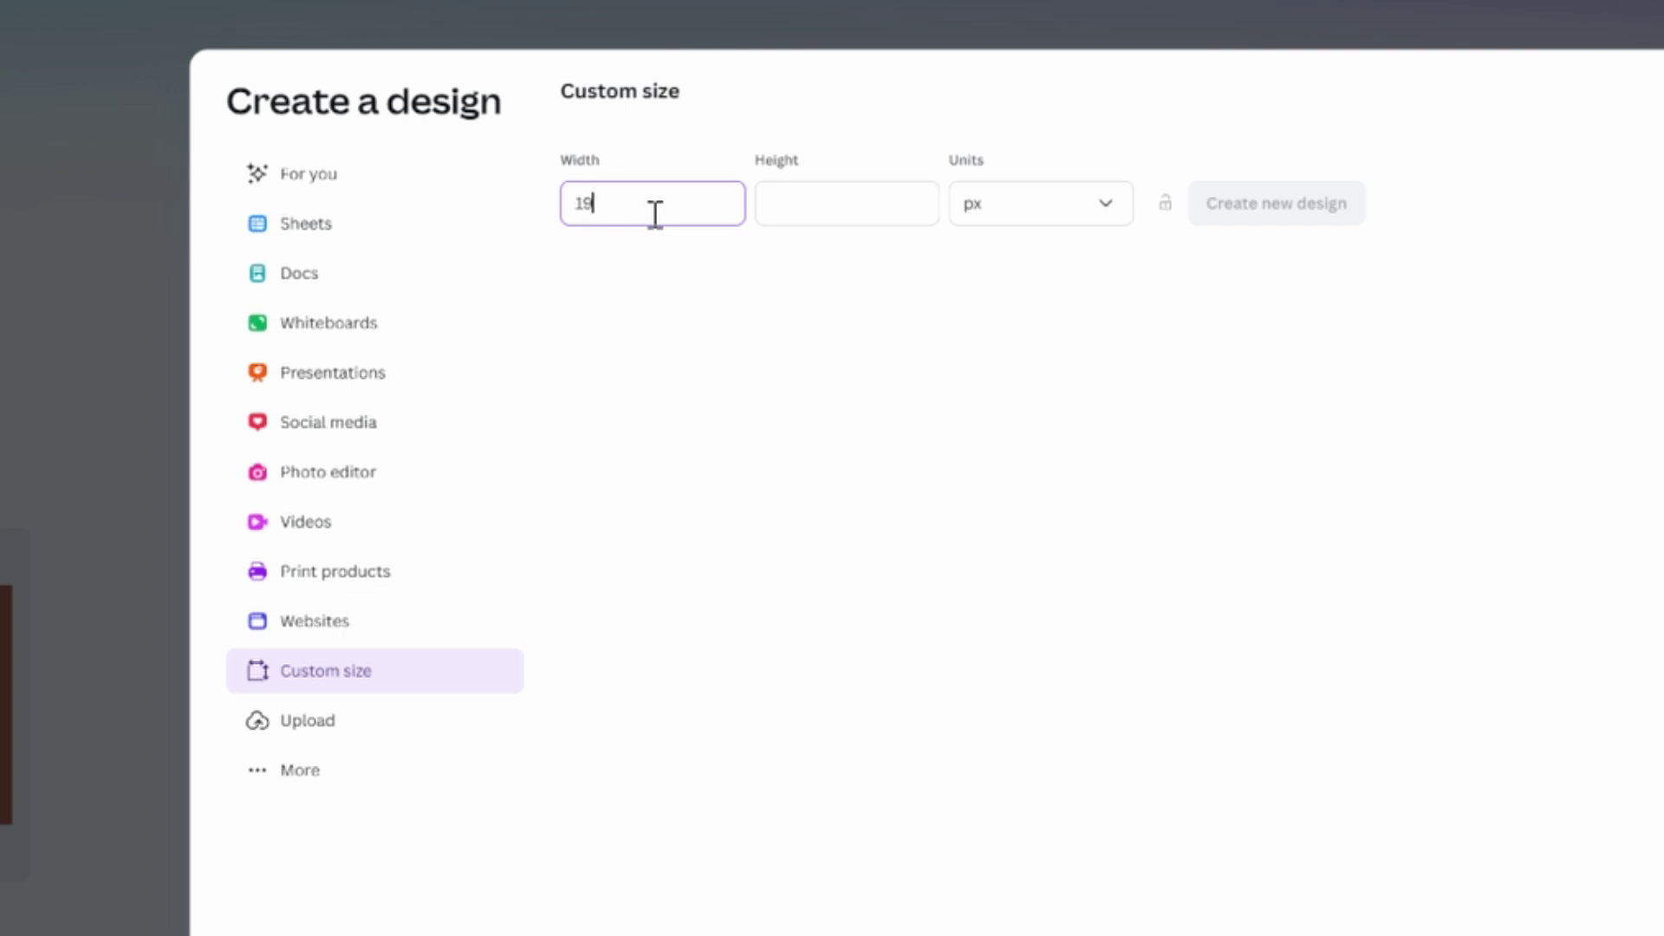
click(767, 217)
text(1080)
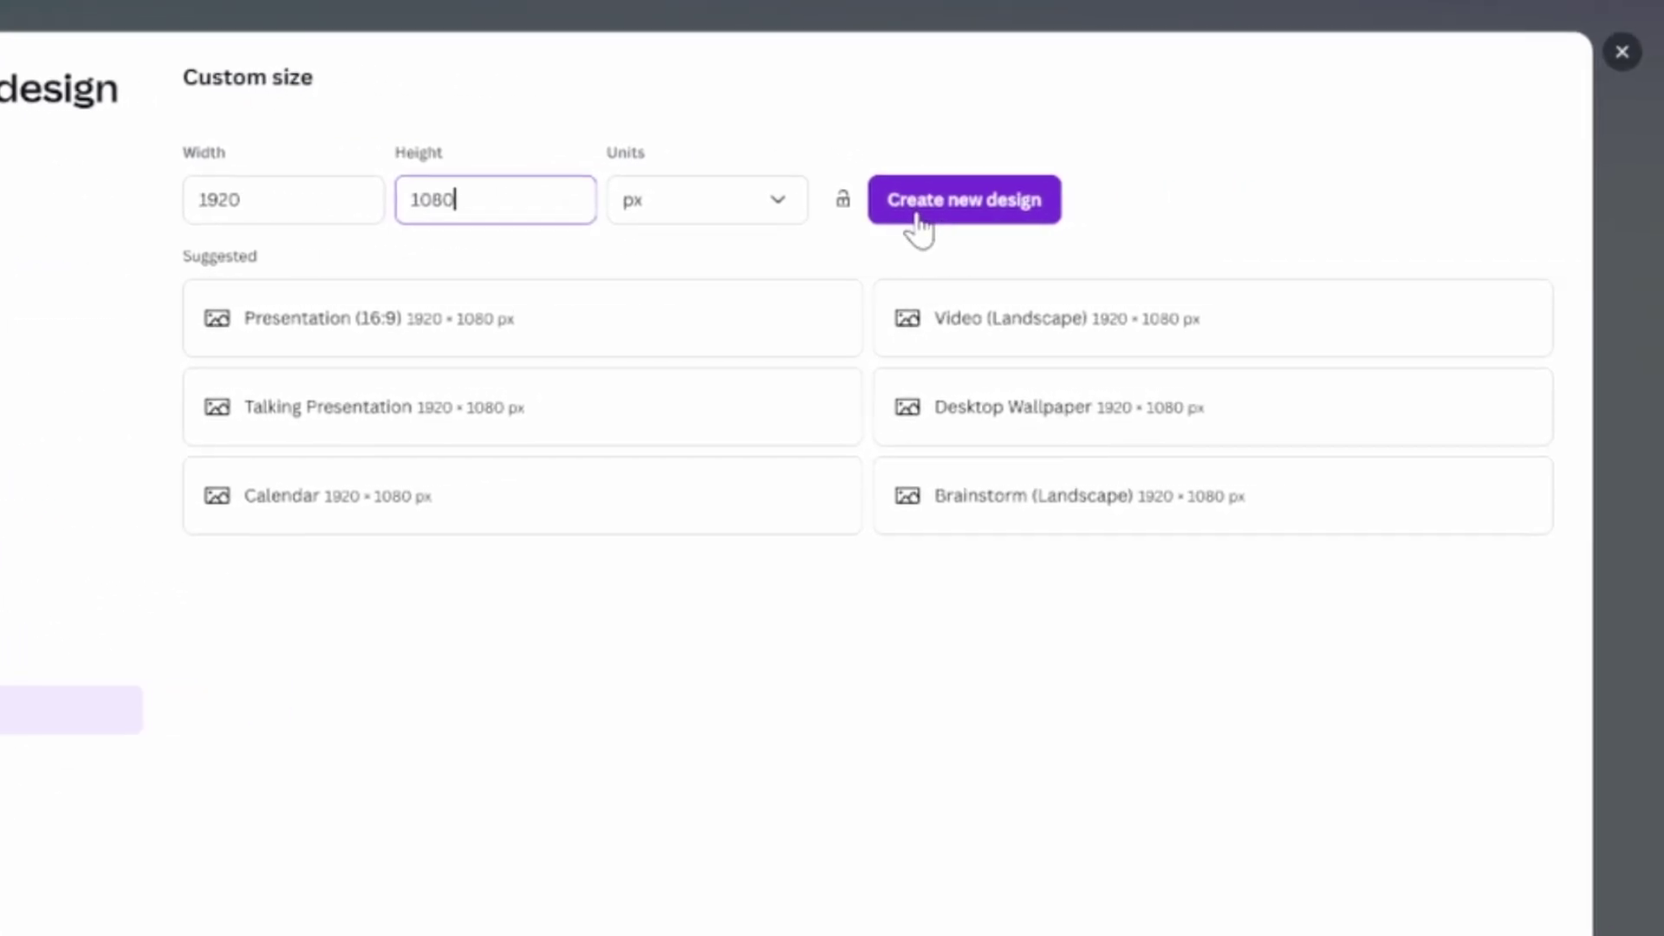
click(961, 201)
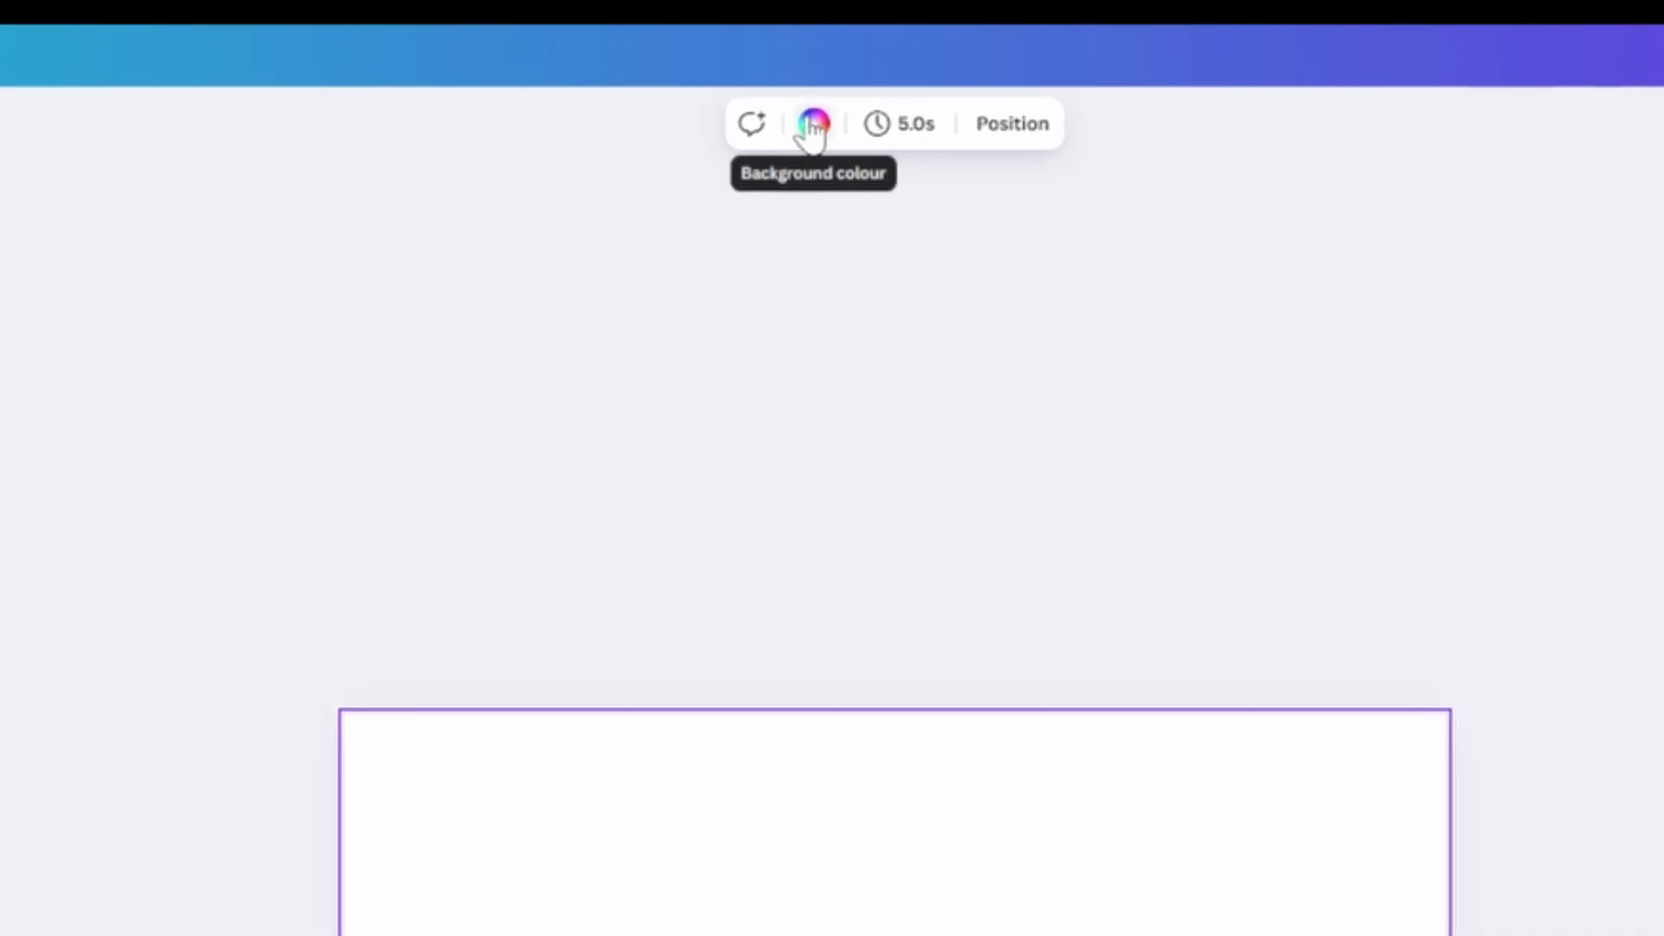
click(815, 126)
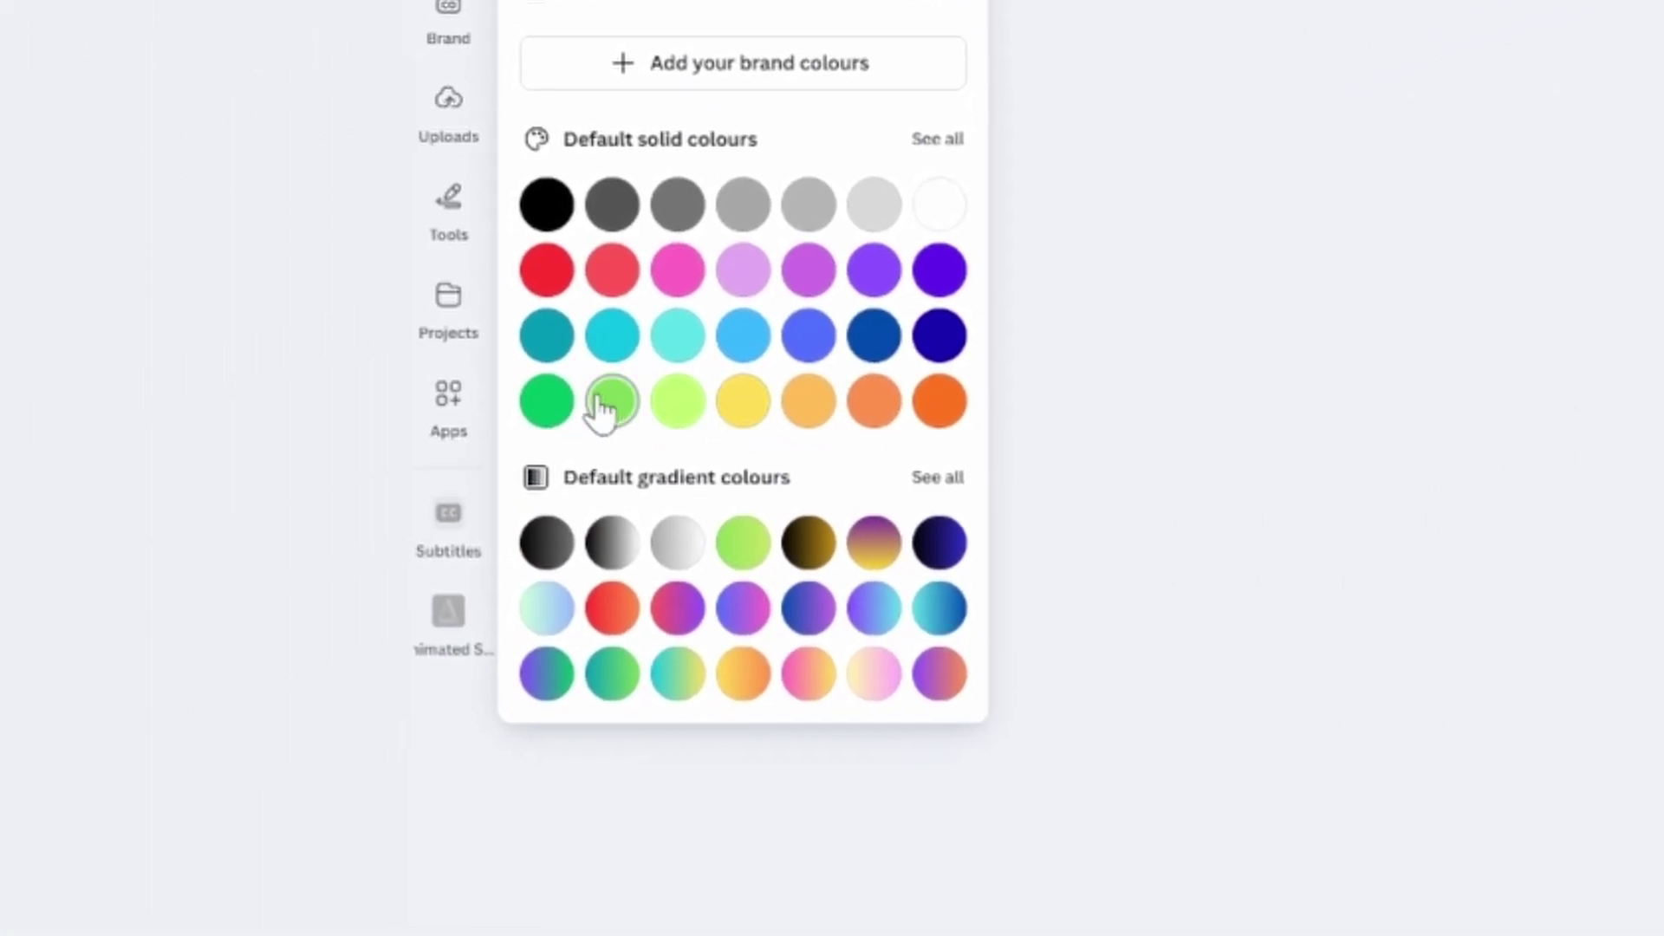
click(612, 400)
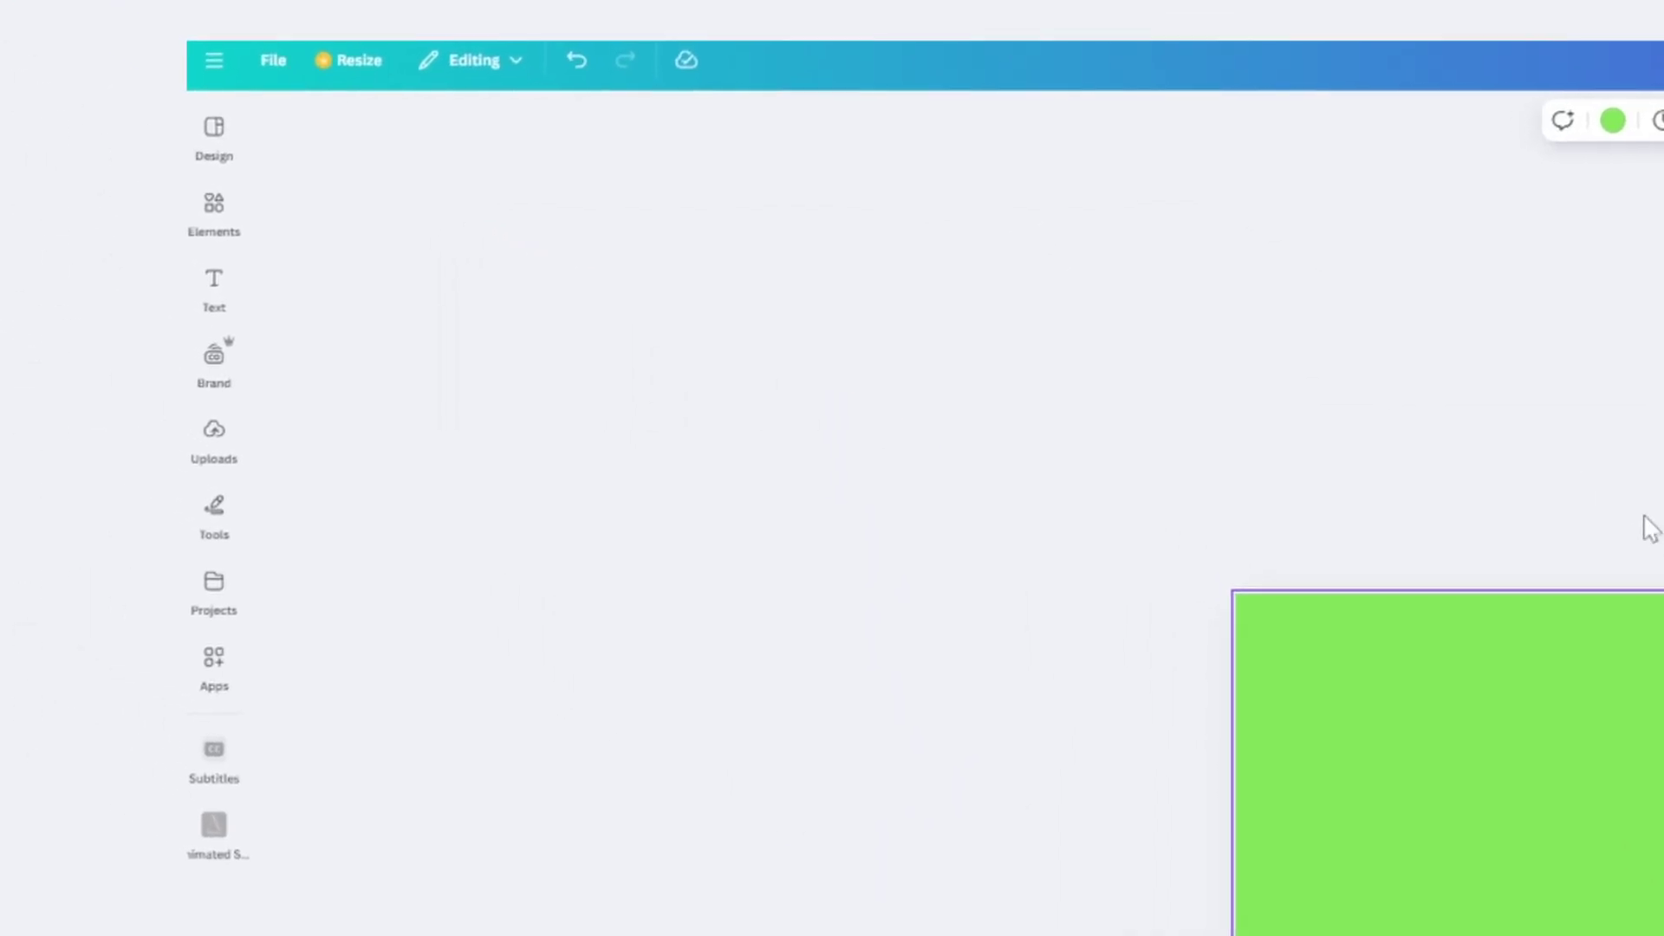
- Add a circle shape at the centre of the page and colour it yellow
click(219, 215)
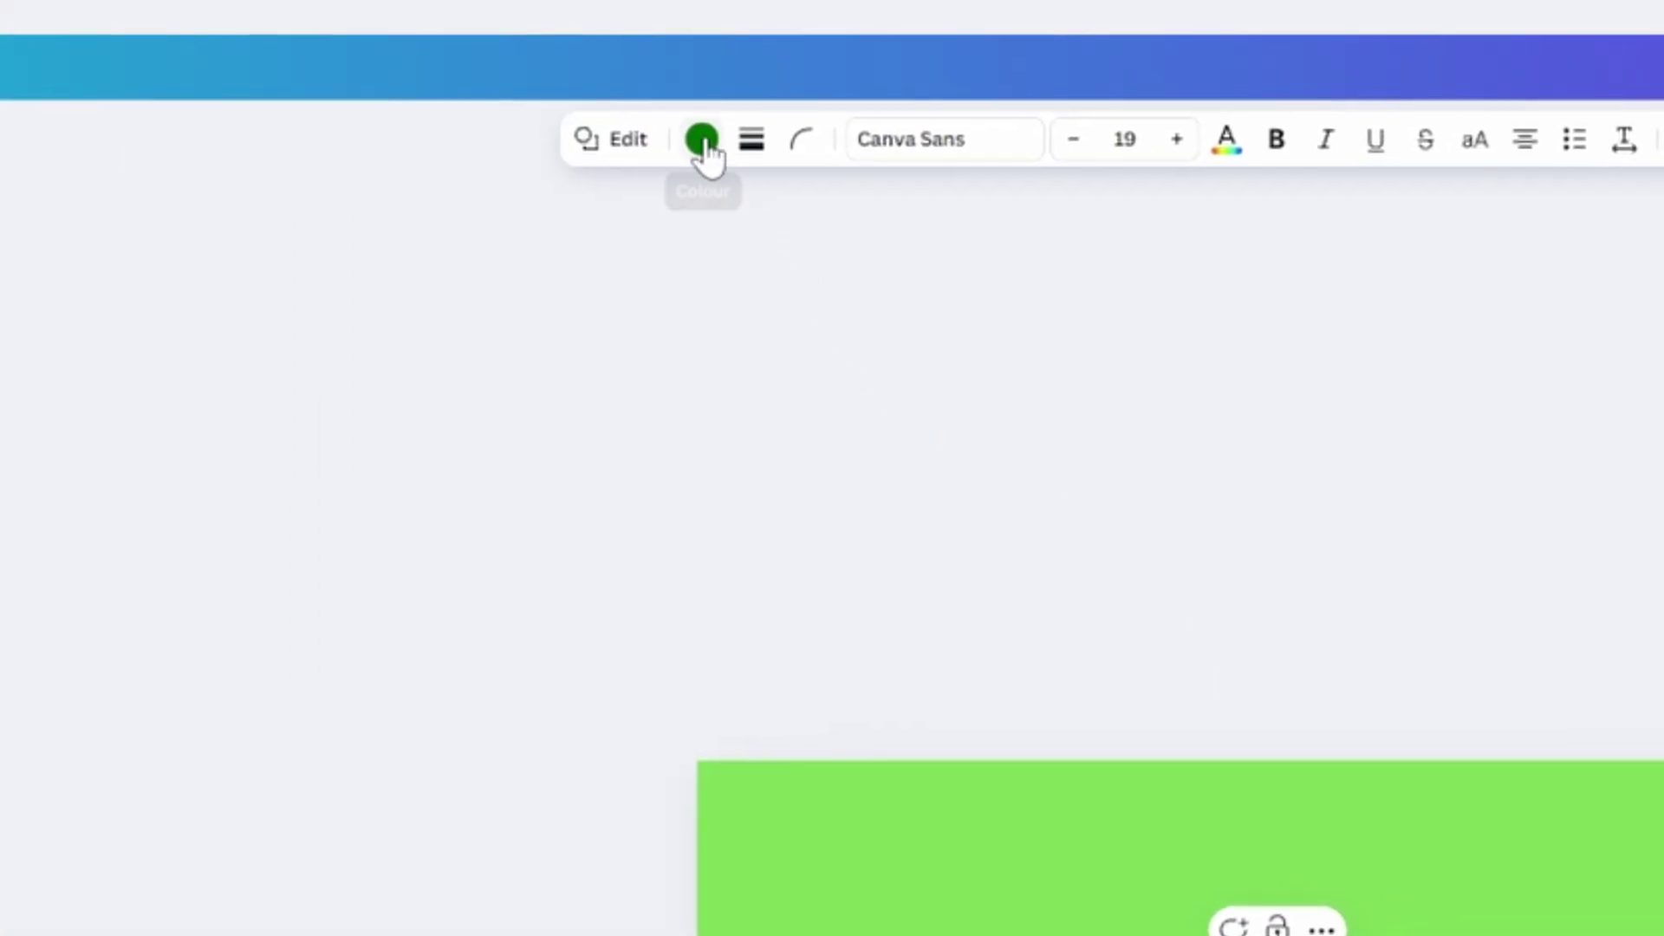
click(705, 138)
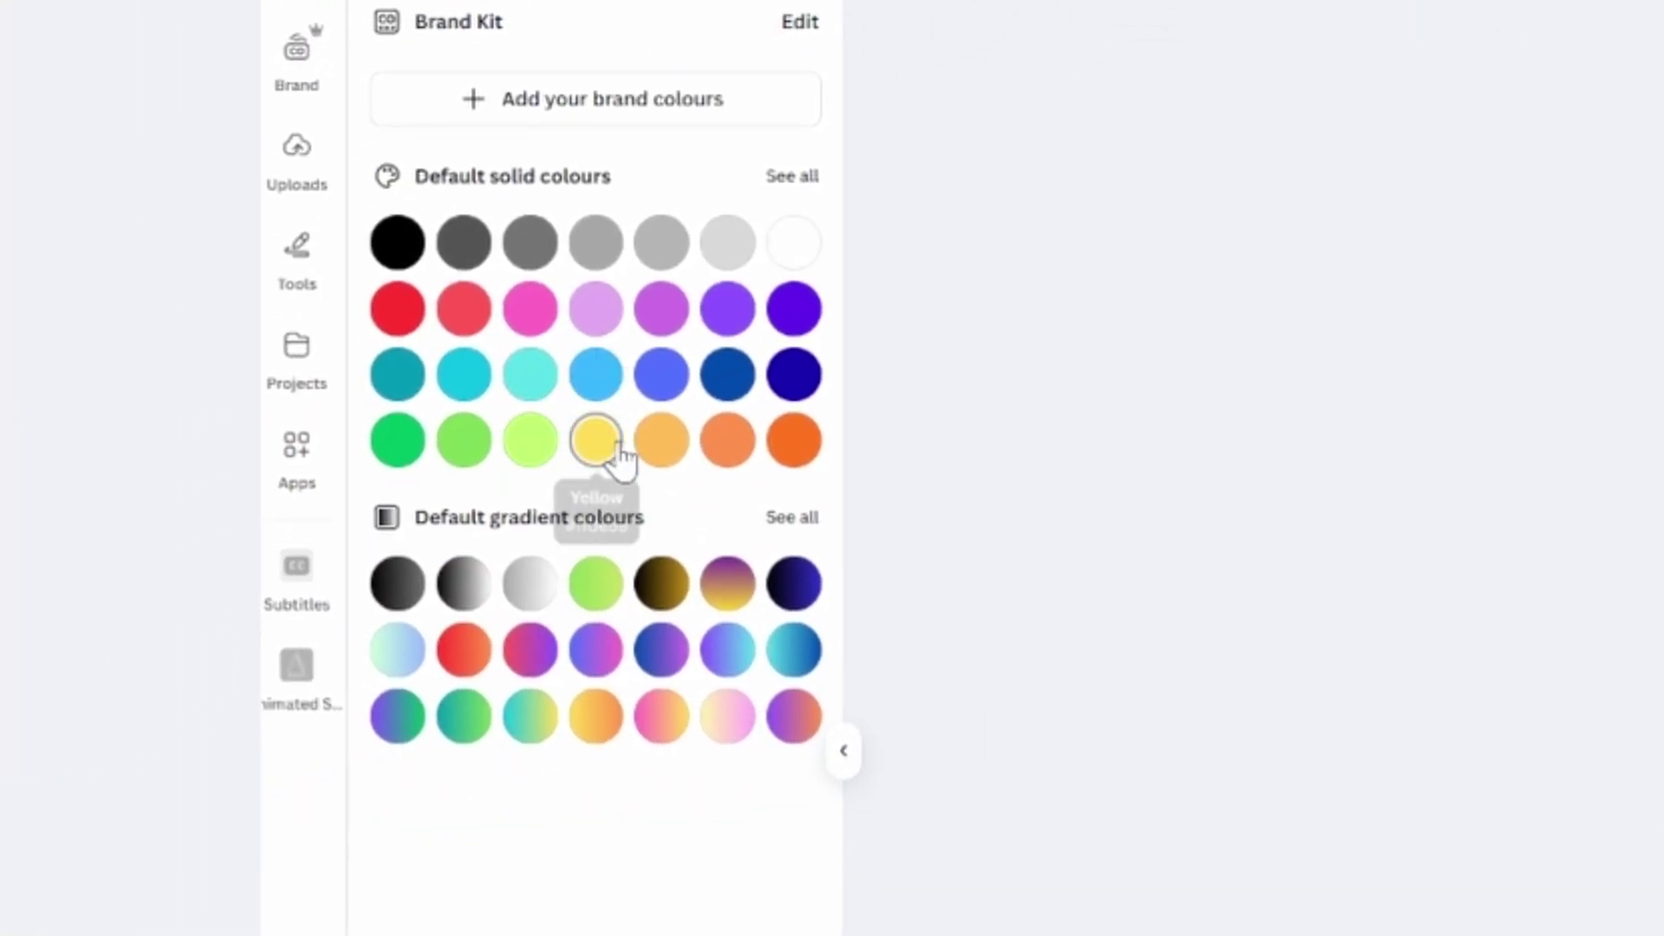
click(602, 442)
click(1030, 387)
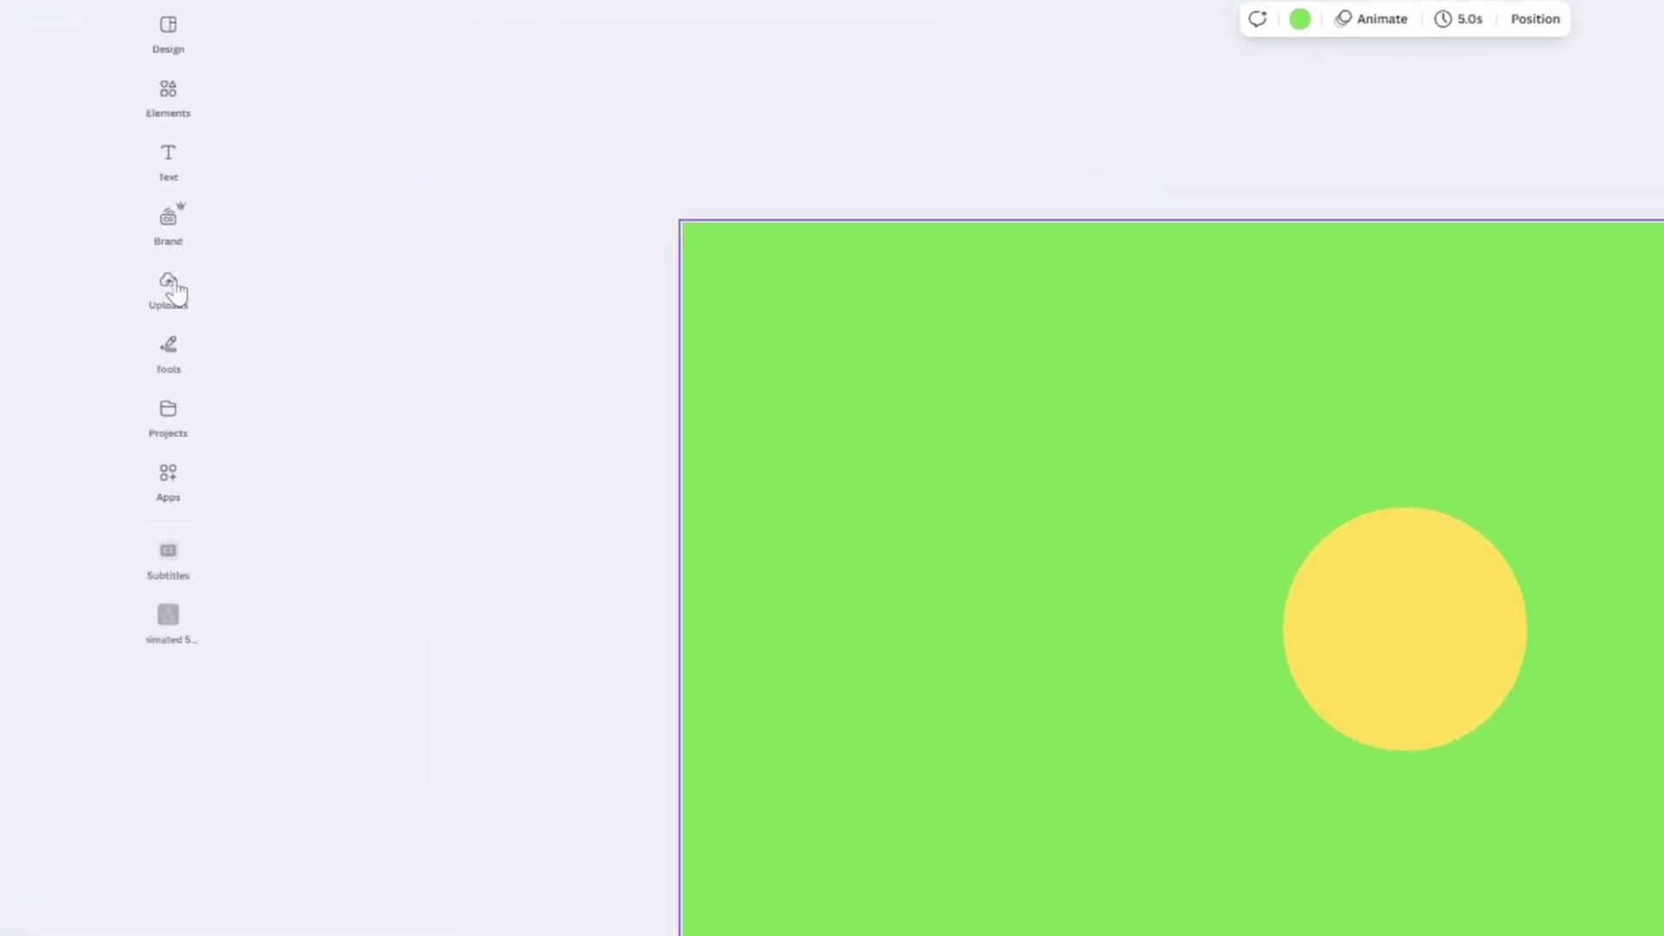
- Upload the Banana, Coconut, Mango and Pineapple images from the Video Canva folder
click(15, 221)
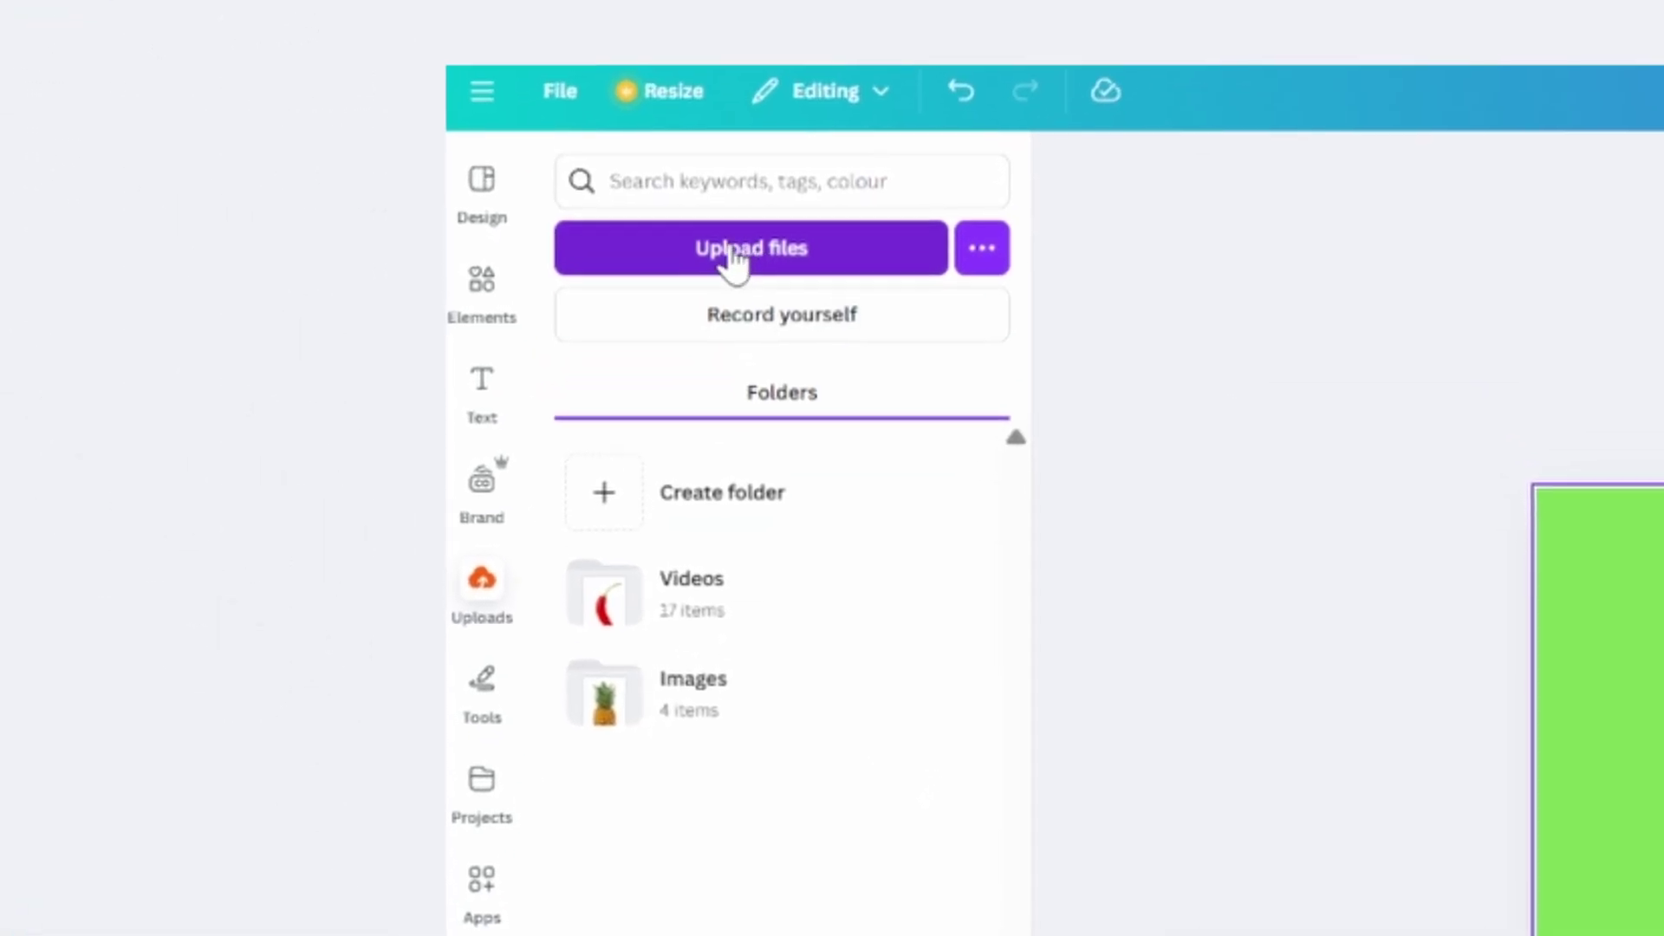
click(765, 276)
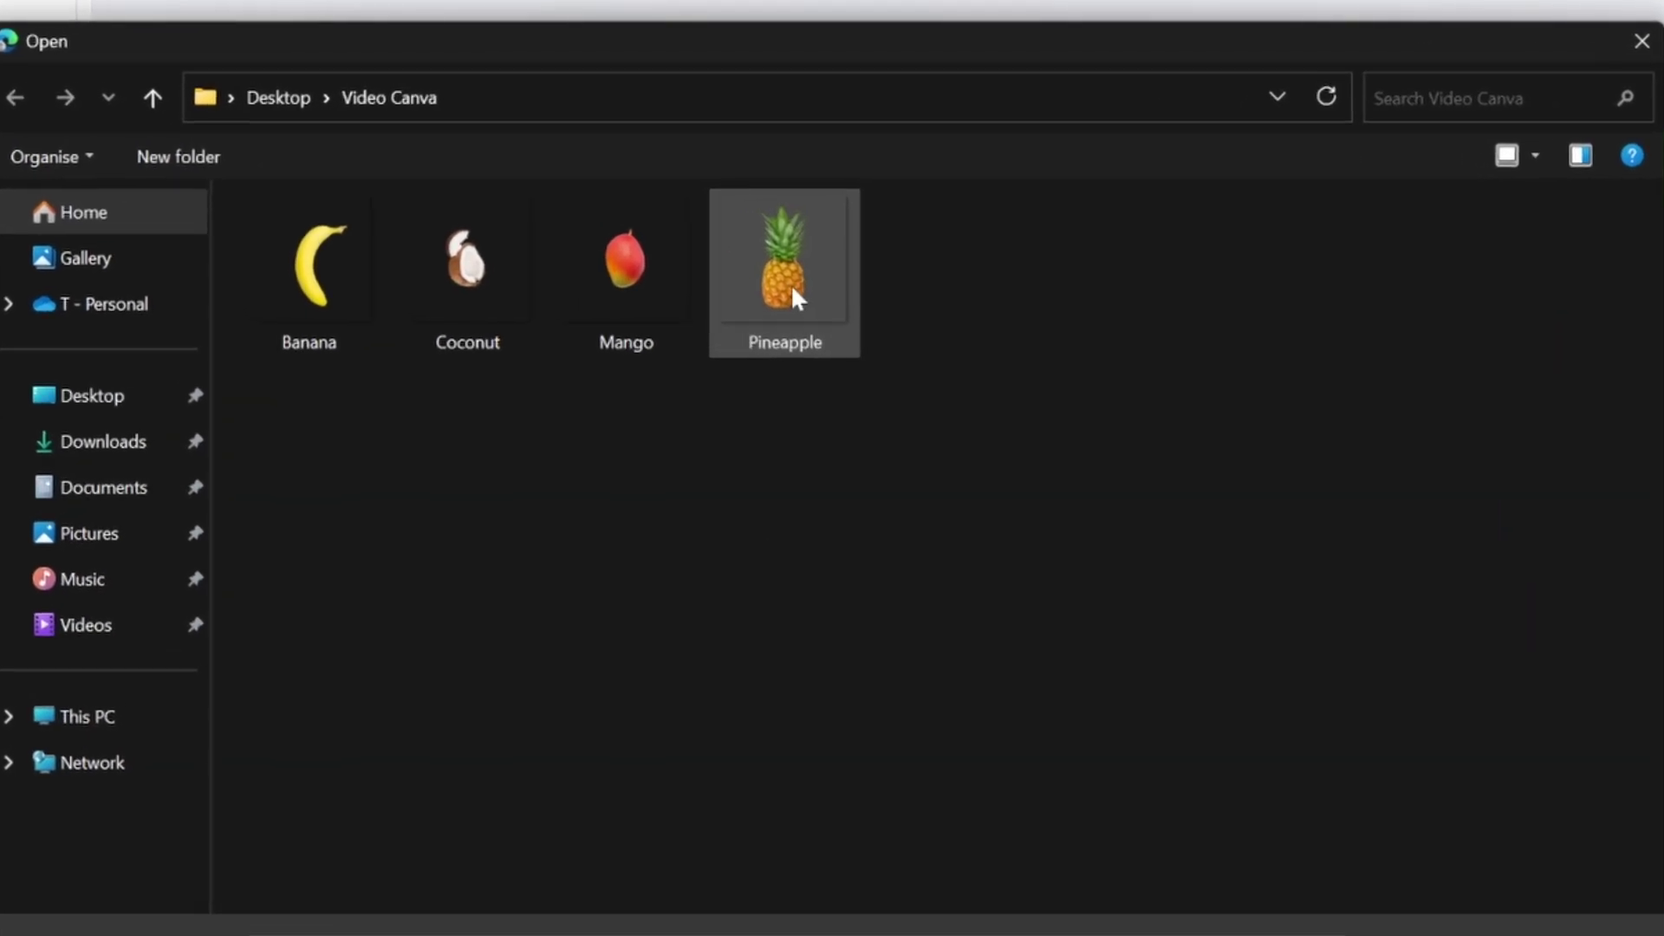
key(ctrl+a)
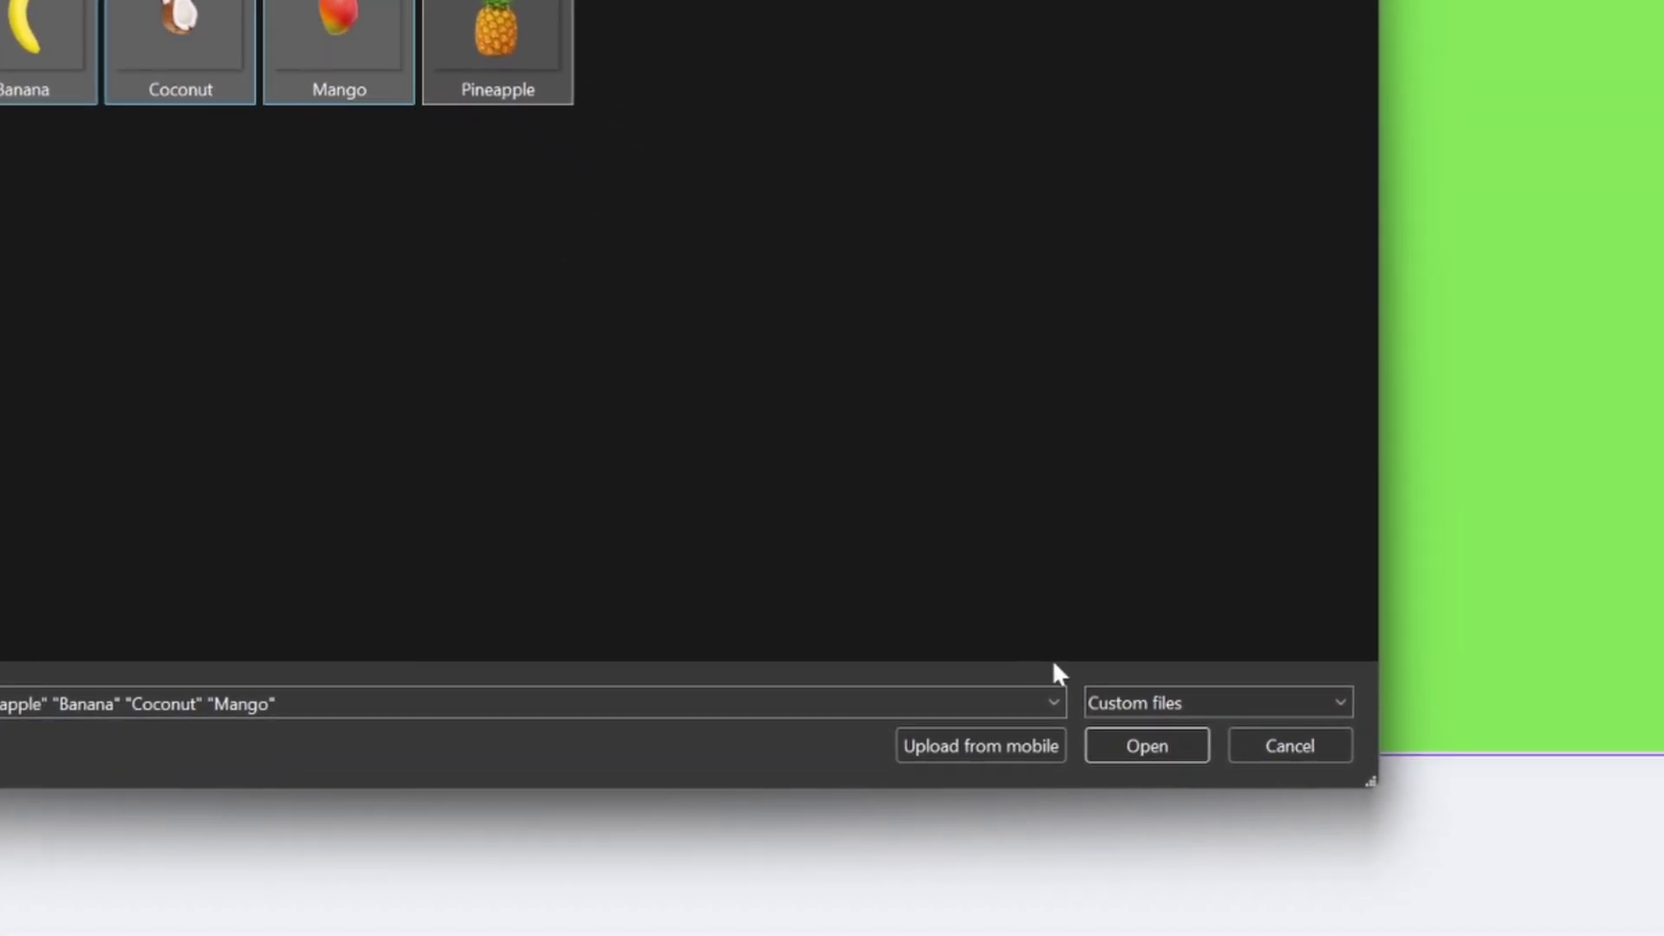
click(1134, 744)
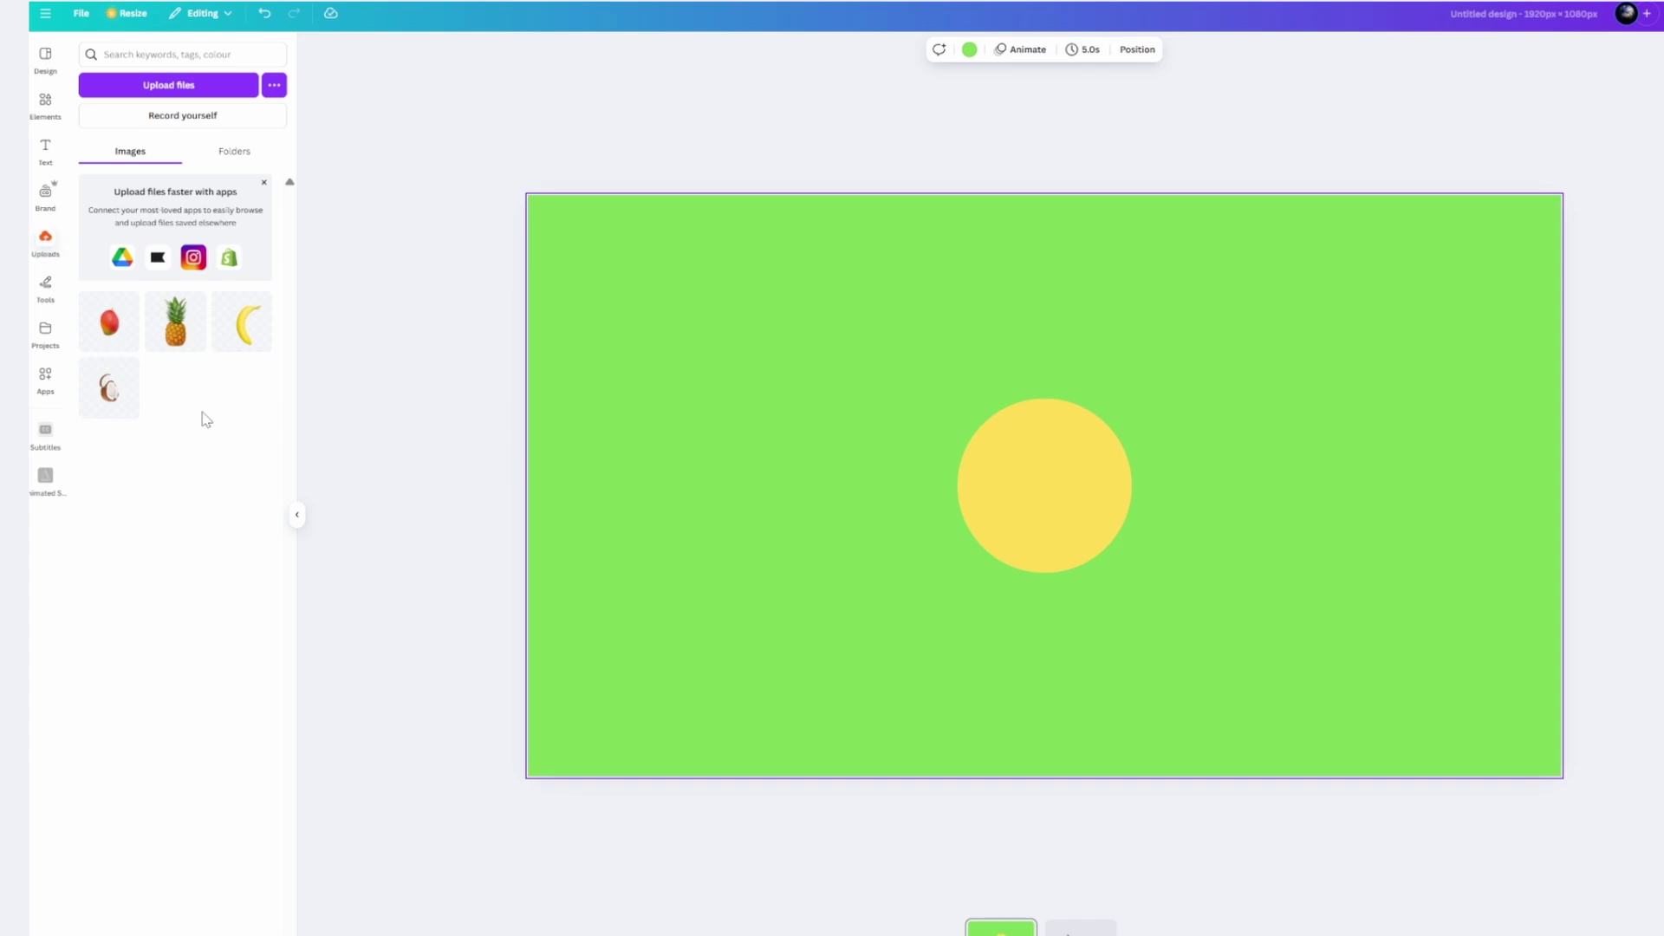
- Place the pineapple image with its background removed, scaled down and centred on the yellow circle's top edge
click(177, 340)
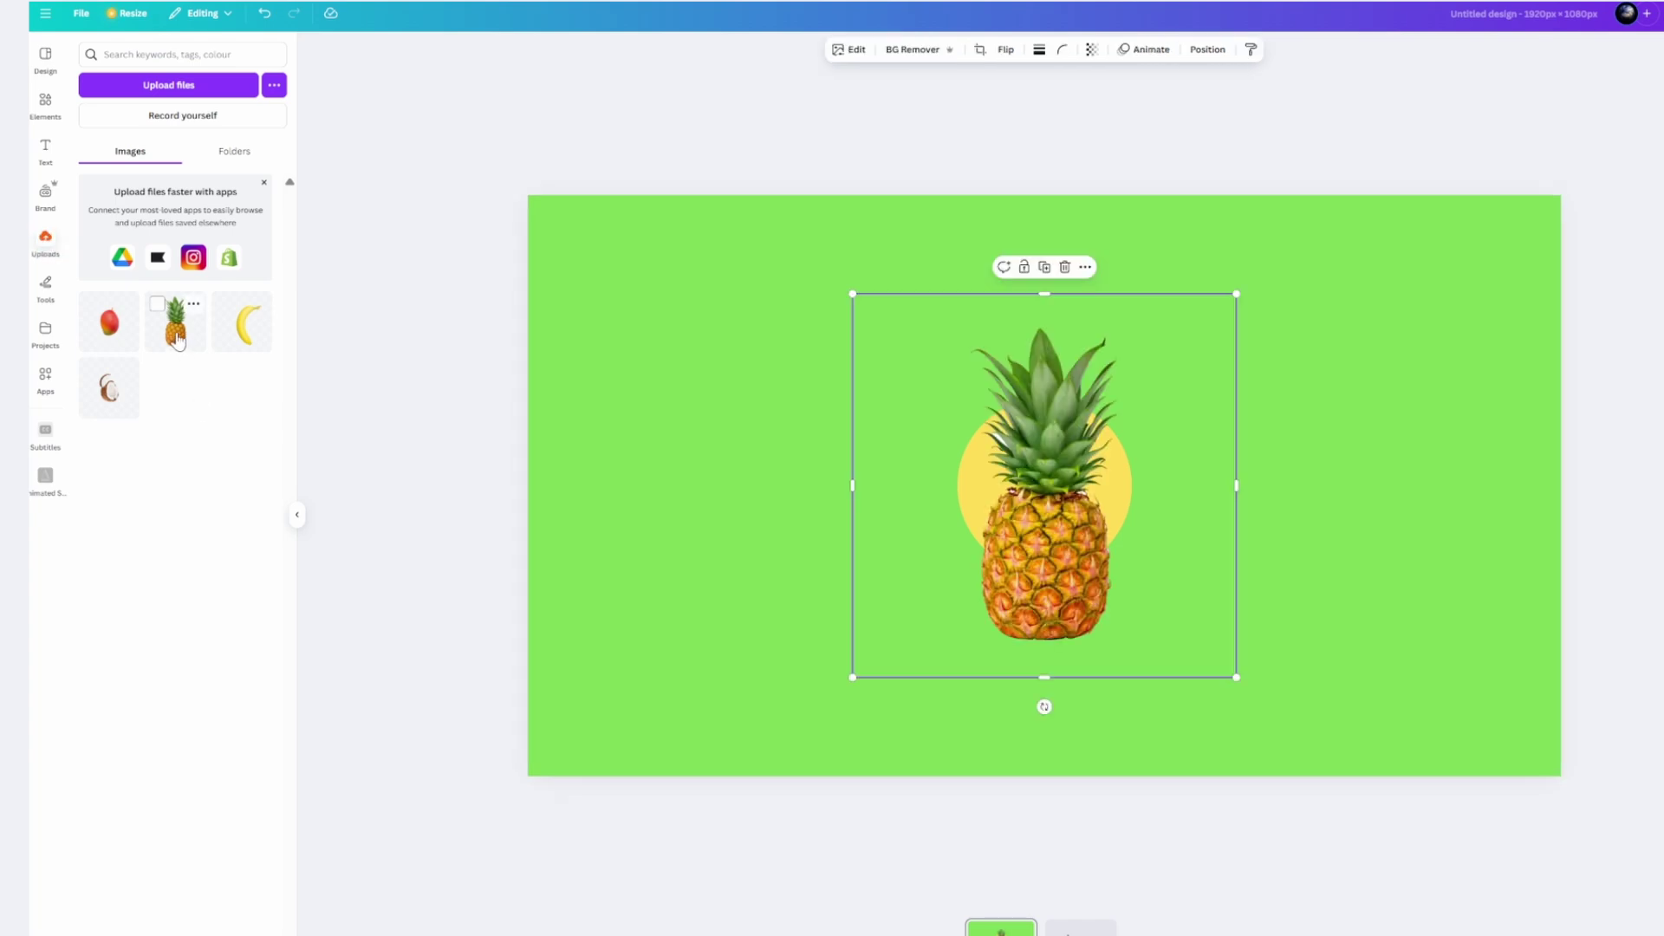
click(826, 26)
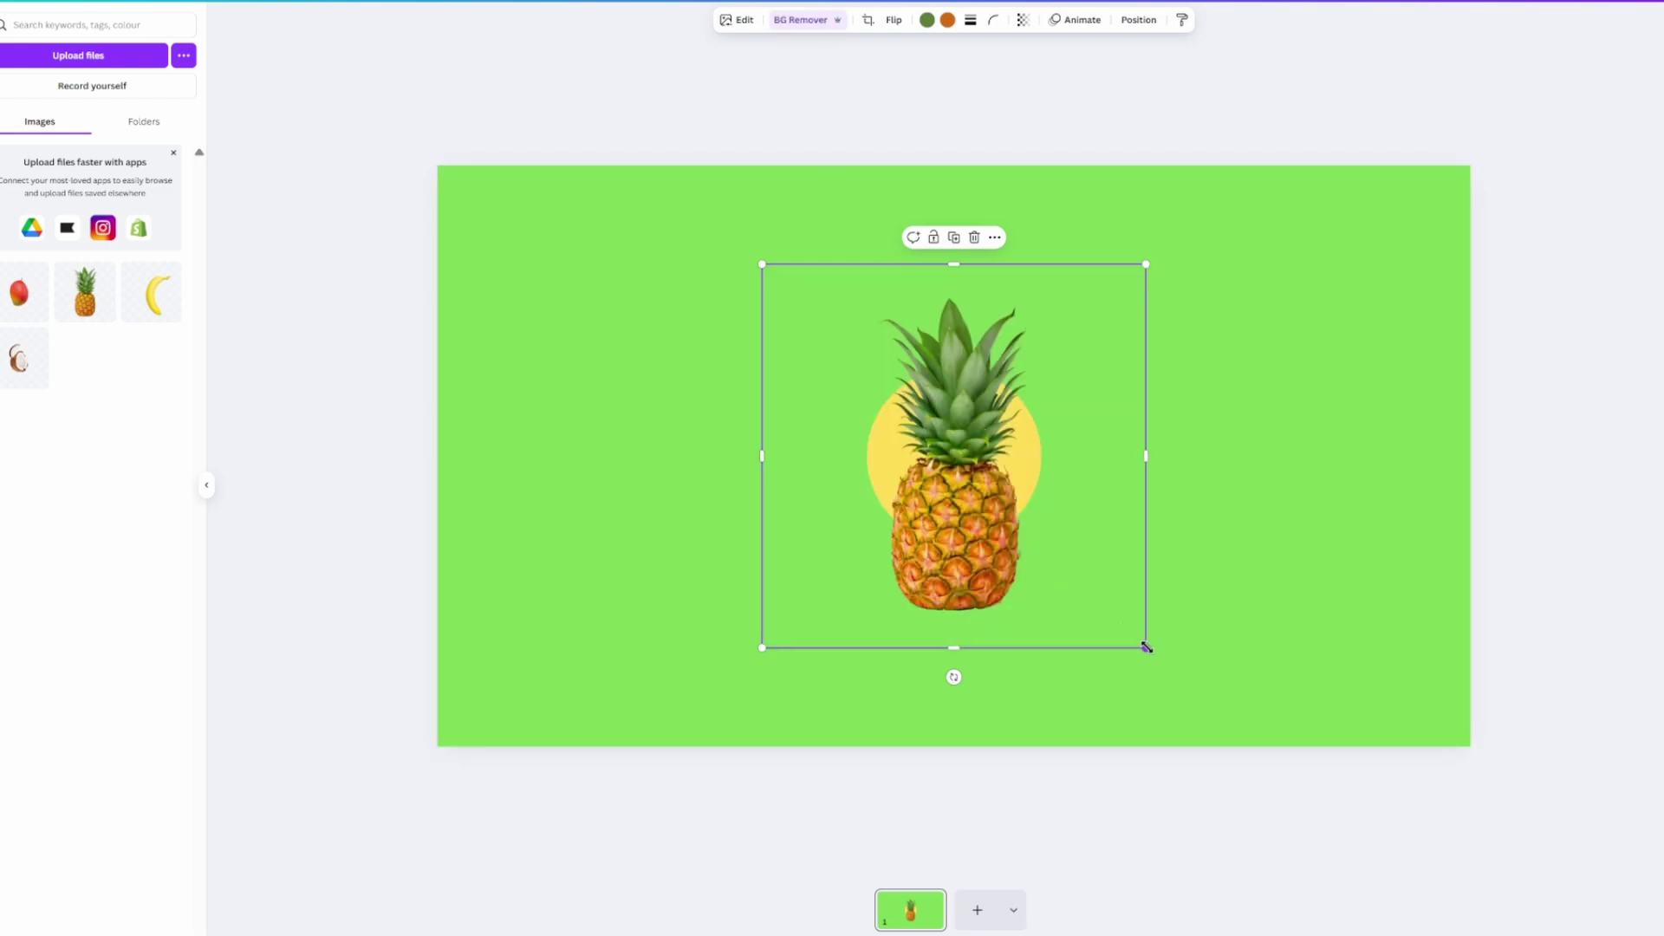
drag(1146, 647, 996, 494)
drag(872, 402, 941, 311)
drag(1065, 400, 1041, 377)
drag(984, 340, 997, 365)
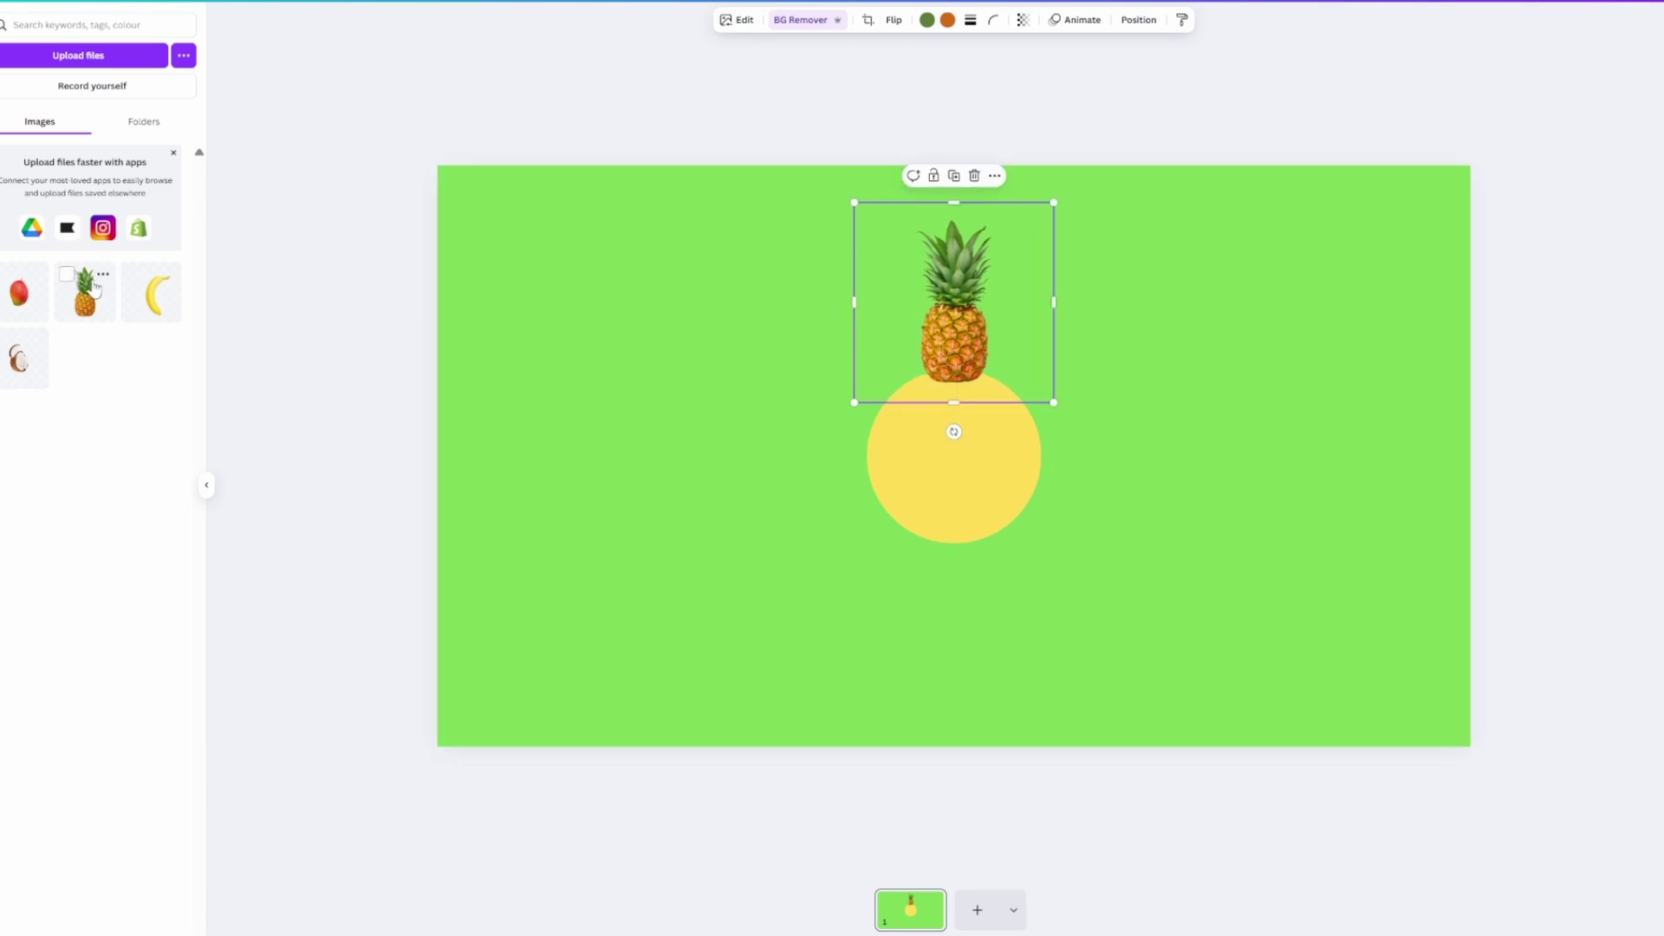
- Add the mango image, scaled down and placed against the right edge of the yellow circle
click(19, 299)
drag(1145, 647, 933, 507)
drag(866, 387, 1064, 475)
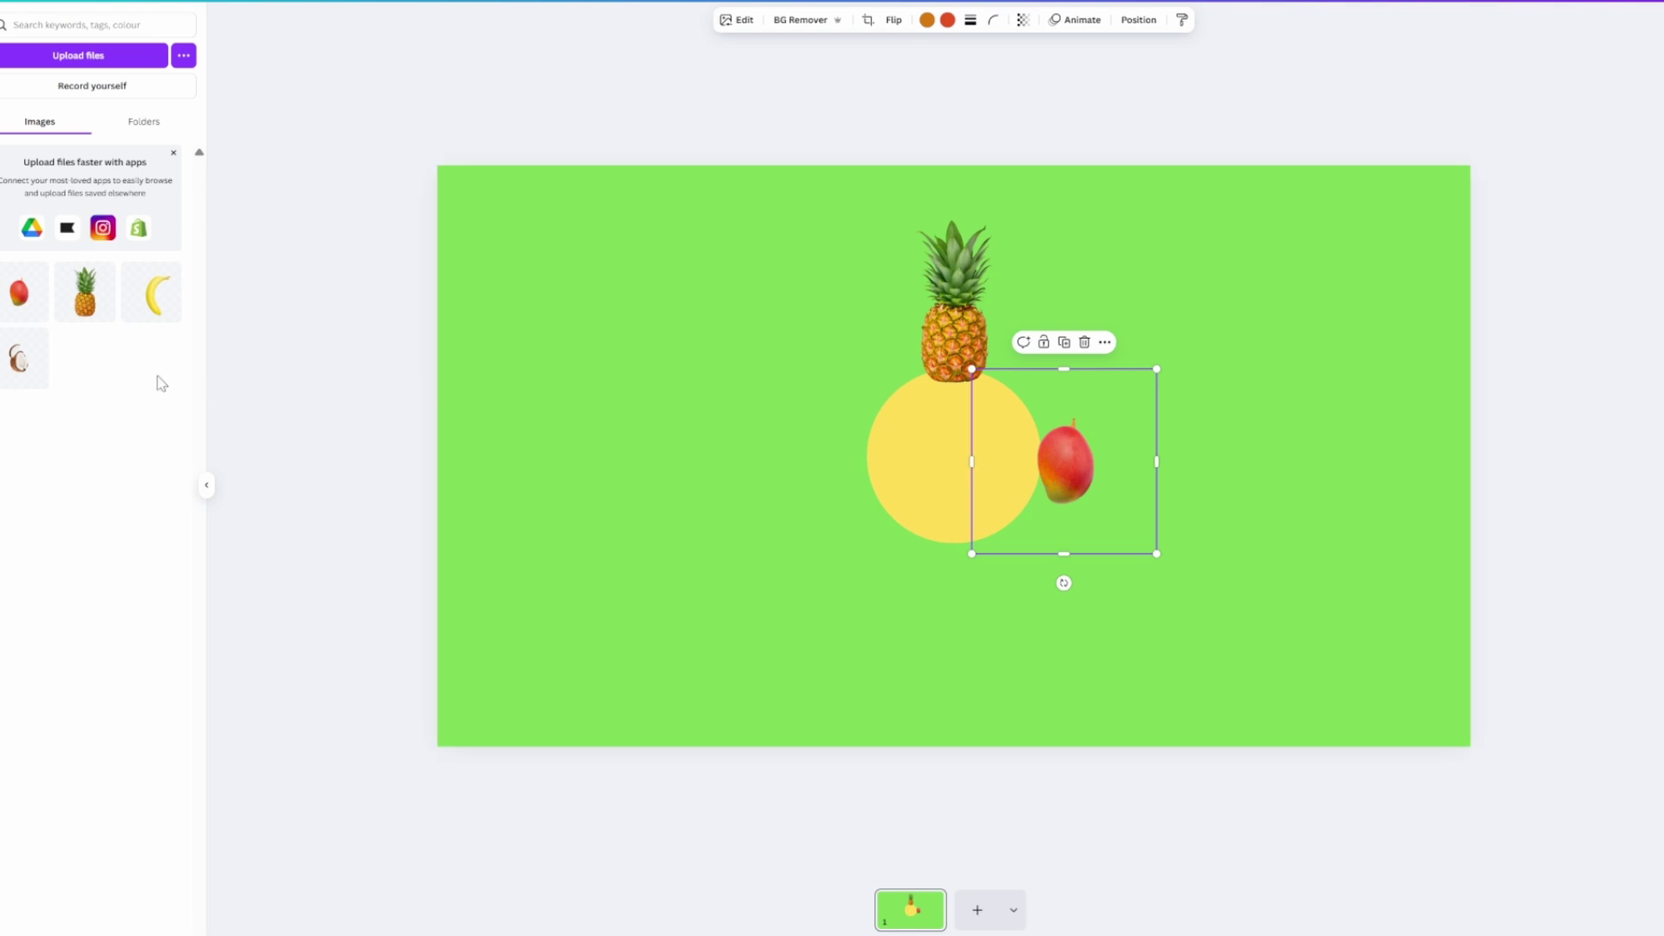
- Add the coconut image, scaled down and rotated so that it rests against the circle's left edge
click(25, 364)
drag(953, 677, 847, 488)
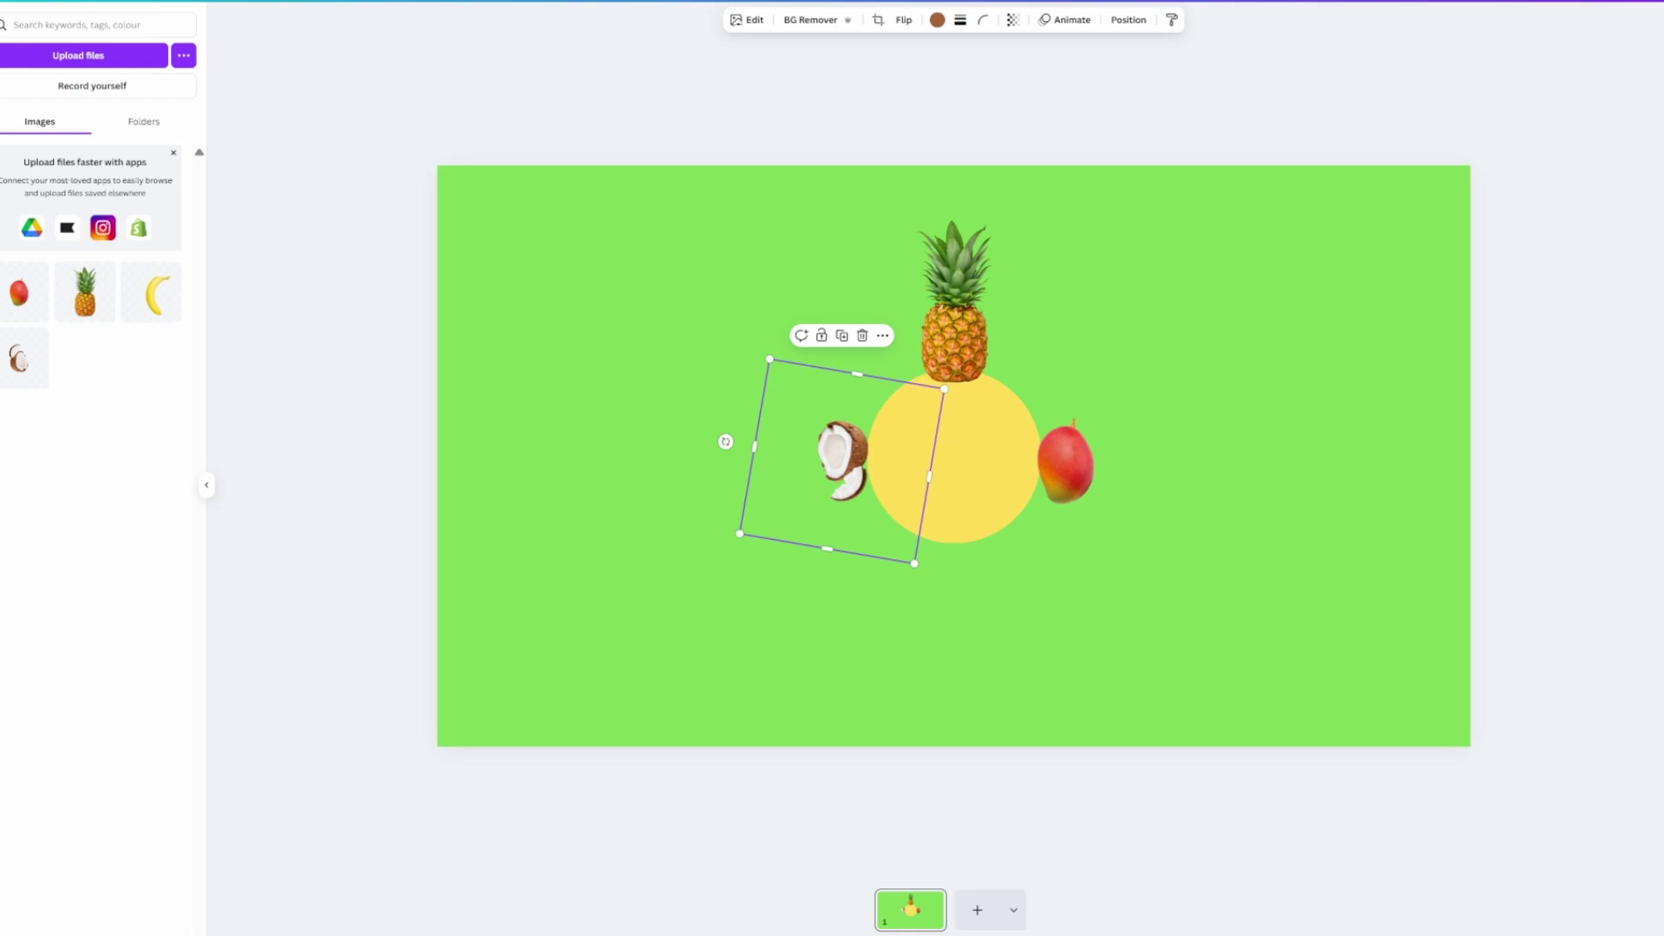
scroll(991, 561, up, 3)
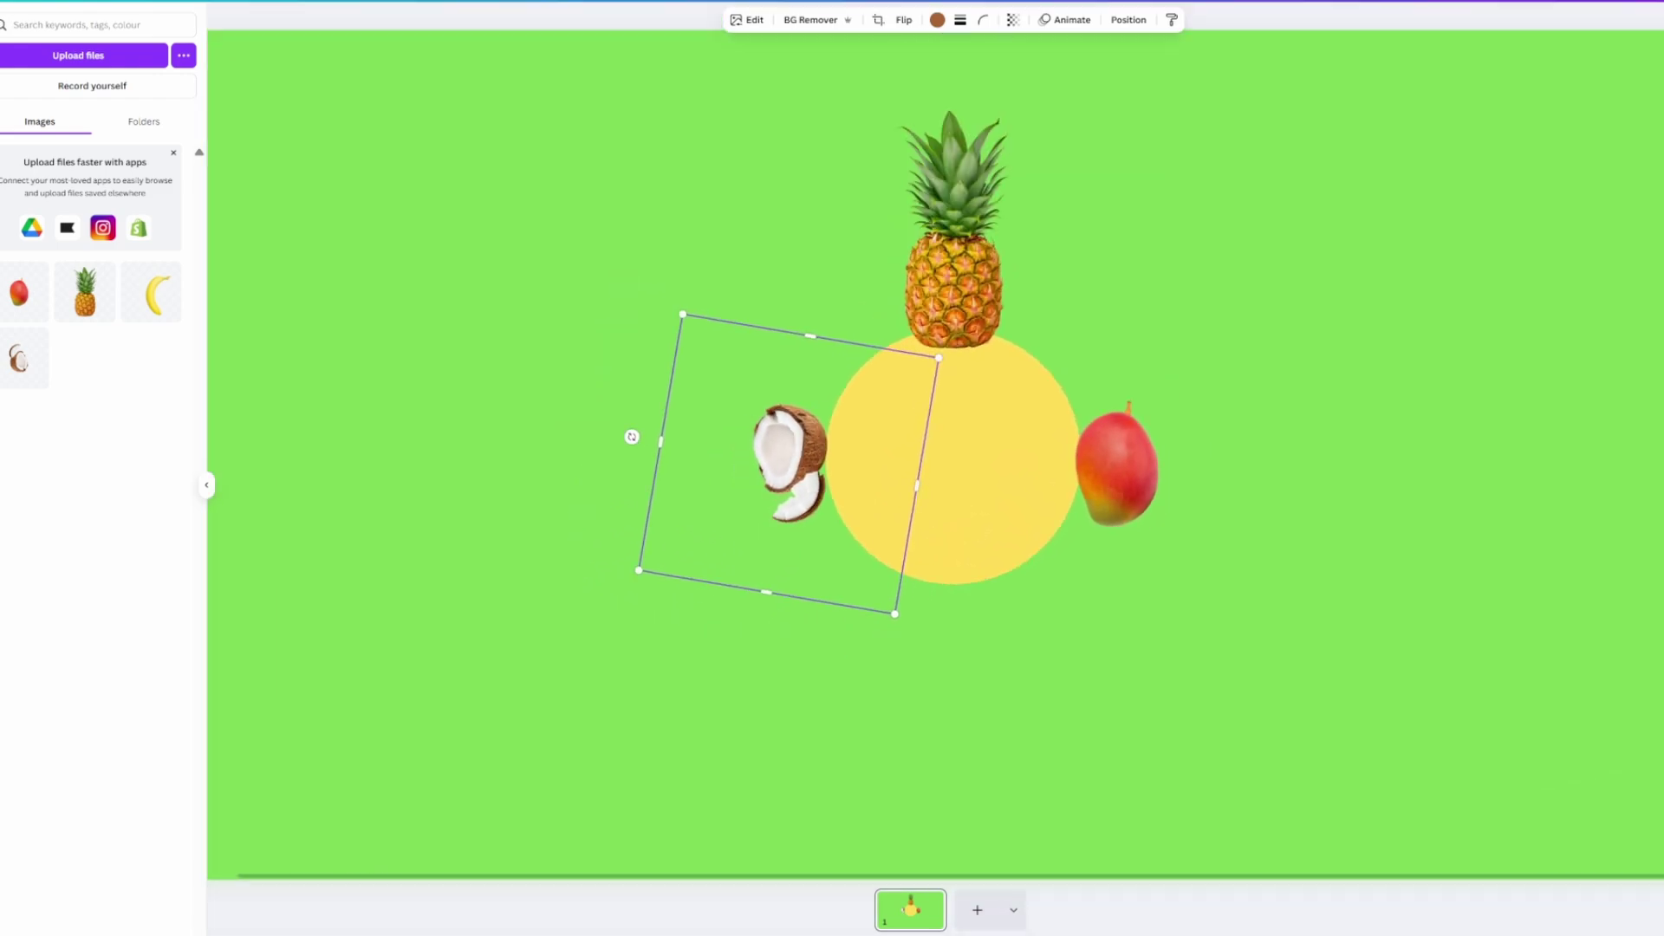
scroll(991, 561, up, 2)
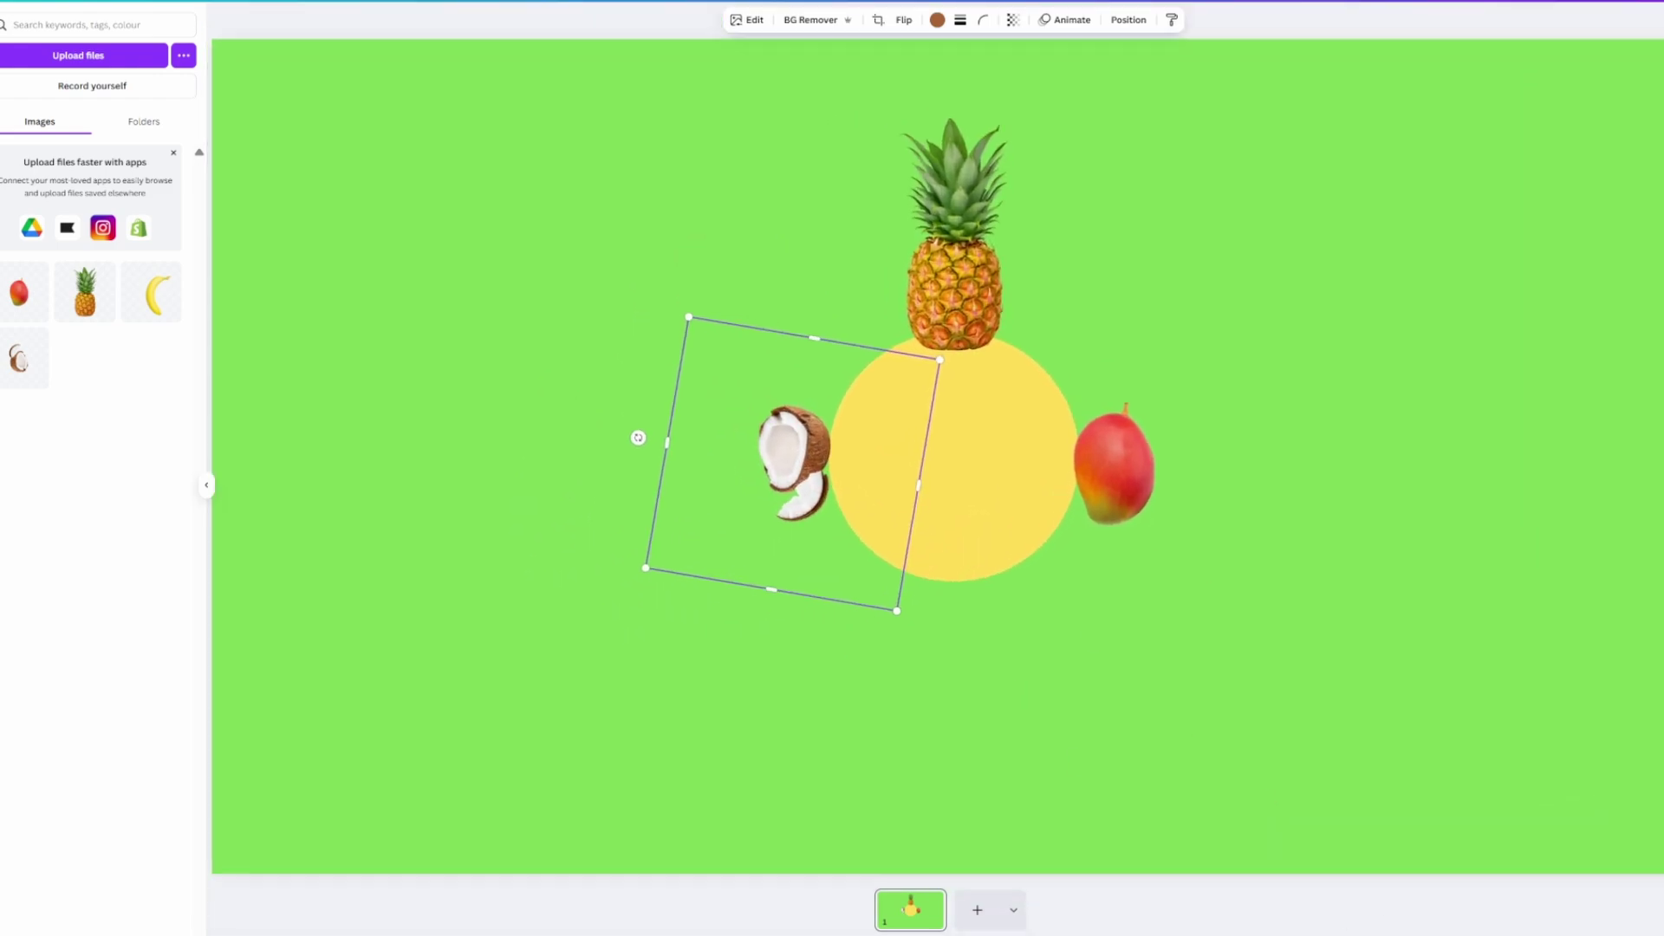
mouse_move(887, 630)
mouse_down()
mouse_move(910, 658)
mouse_move(895, 652)
mouse_up()
drag(742, 433, 750, 431)
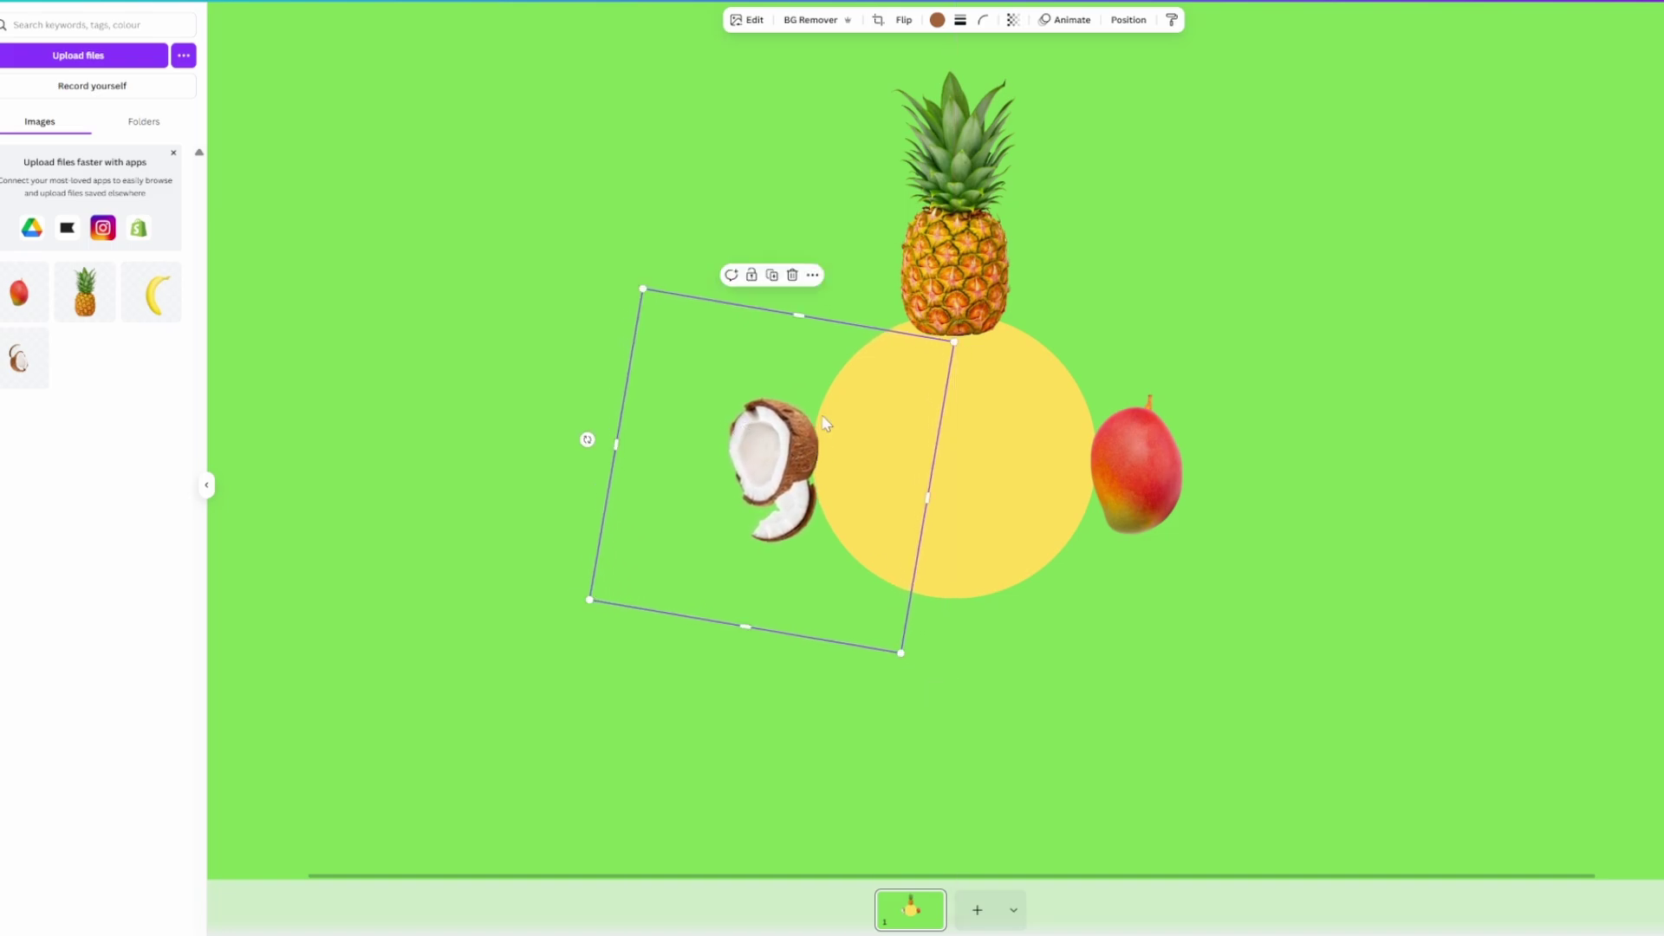
- Add the banana image, scaled down and rotated to curve along the underside of the yellow circle
click(156, 299)
drag(1265, 770, 992, 491)
drag(818, 521, 604, 325)
drag(850, 338, 987, 652)
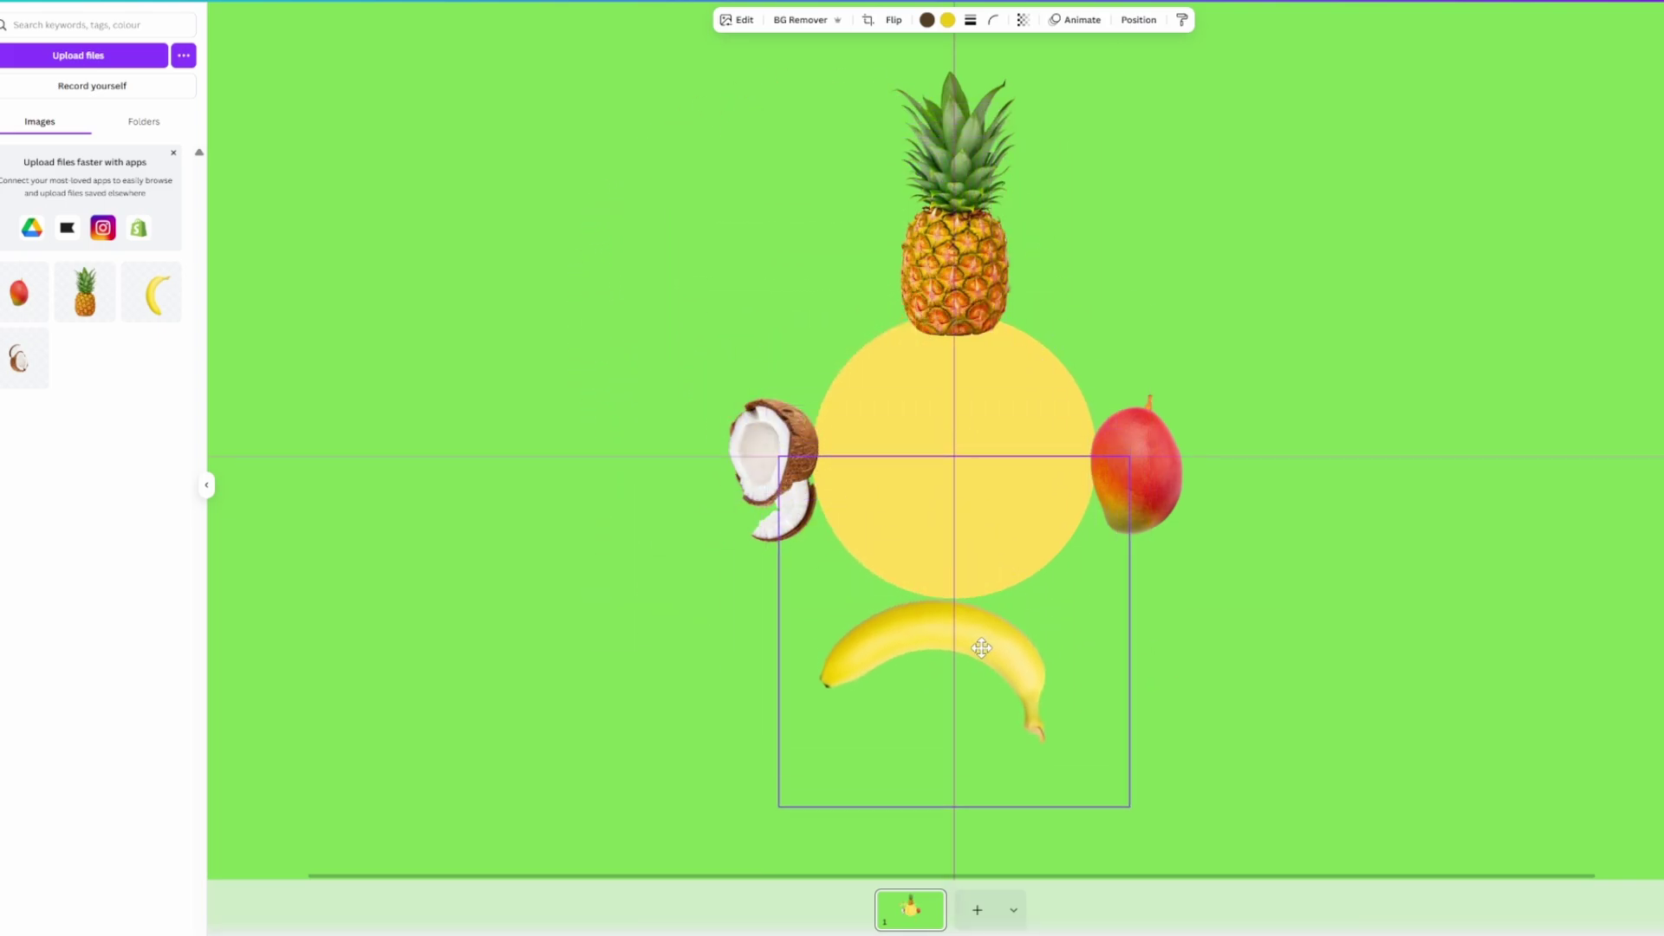
click(1130, 630)
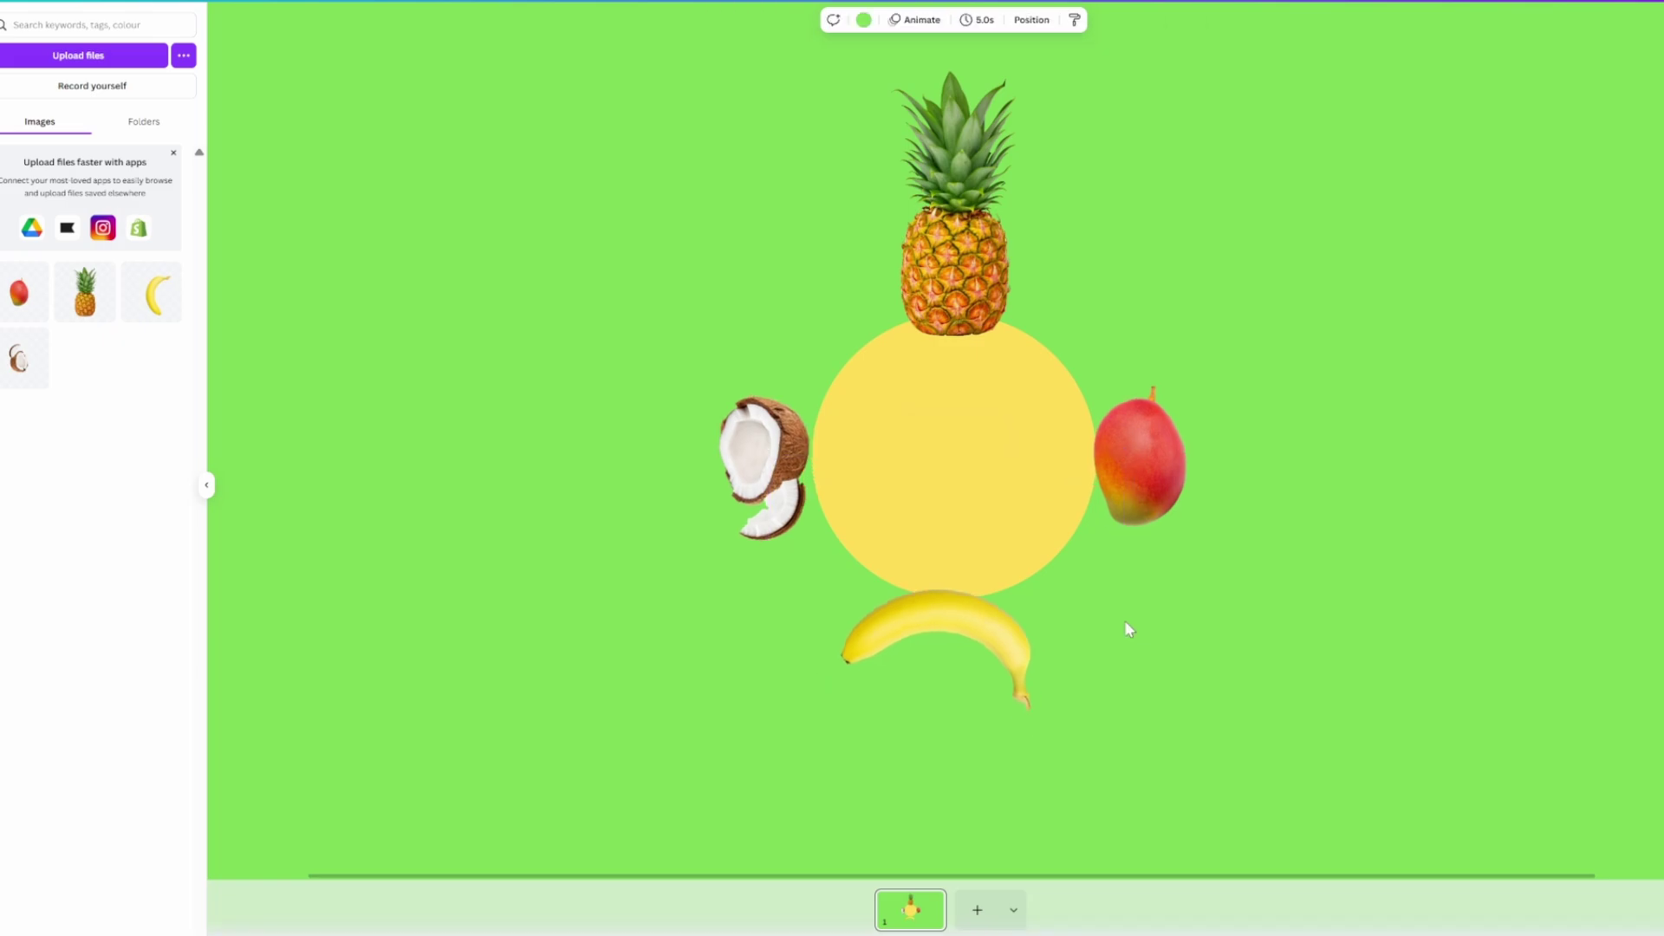
- Change the central circle's fill from yellow to no colour
click(960, 440)
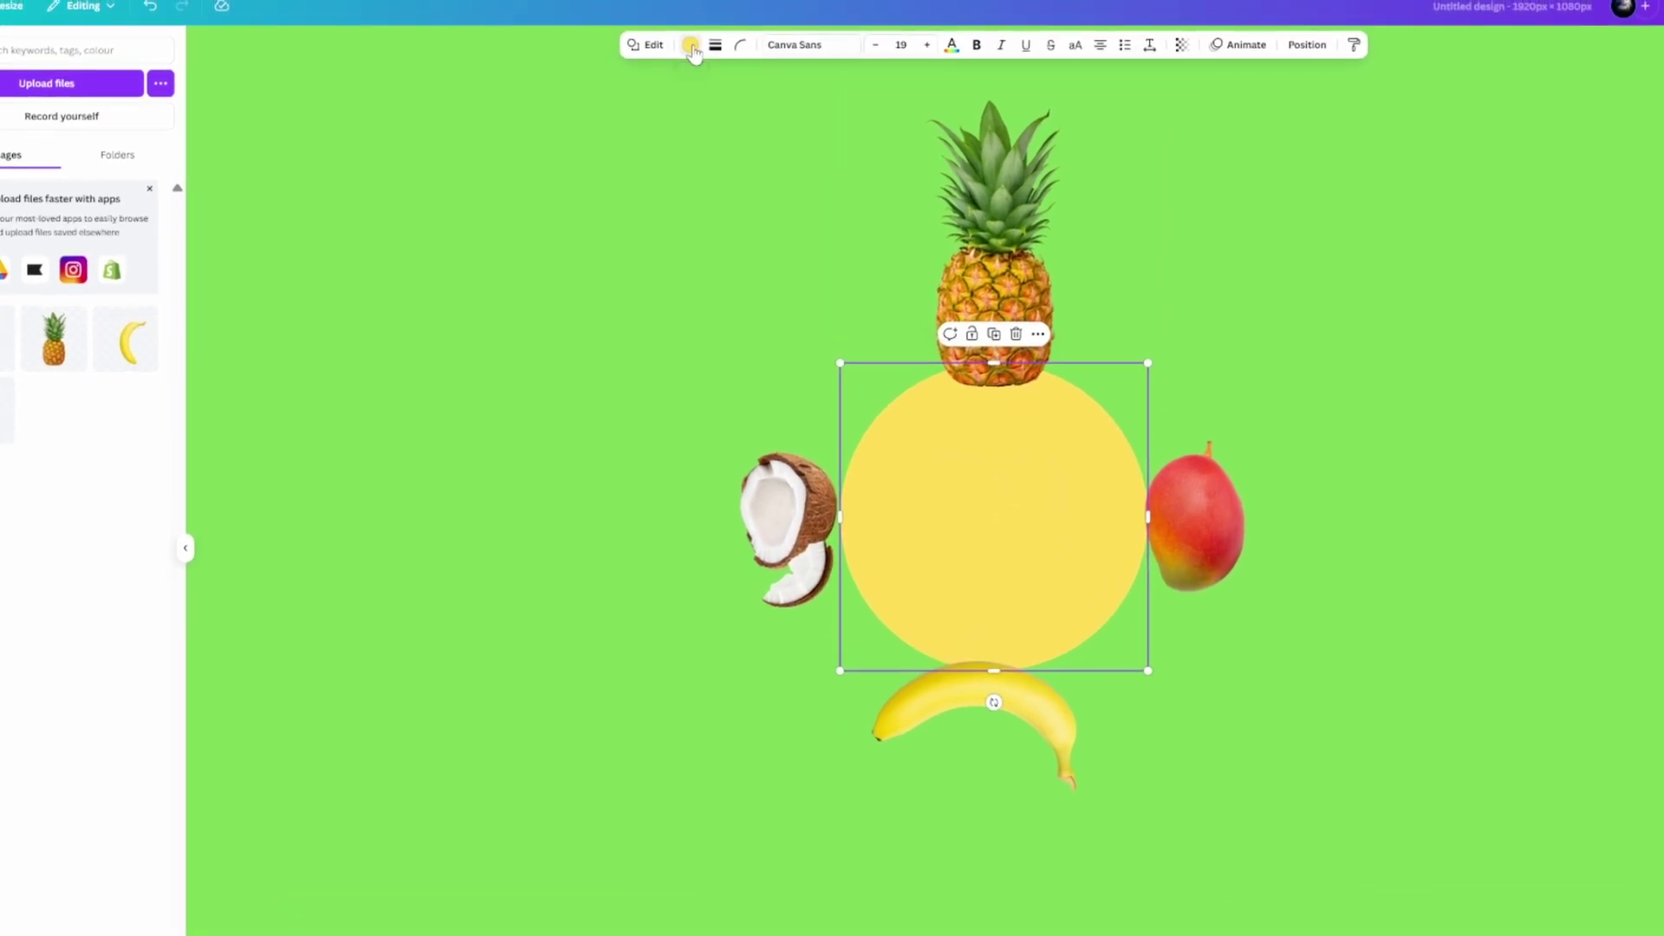
click(690, 47)
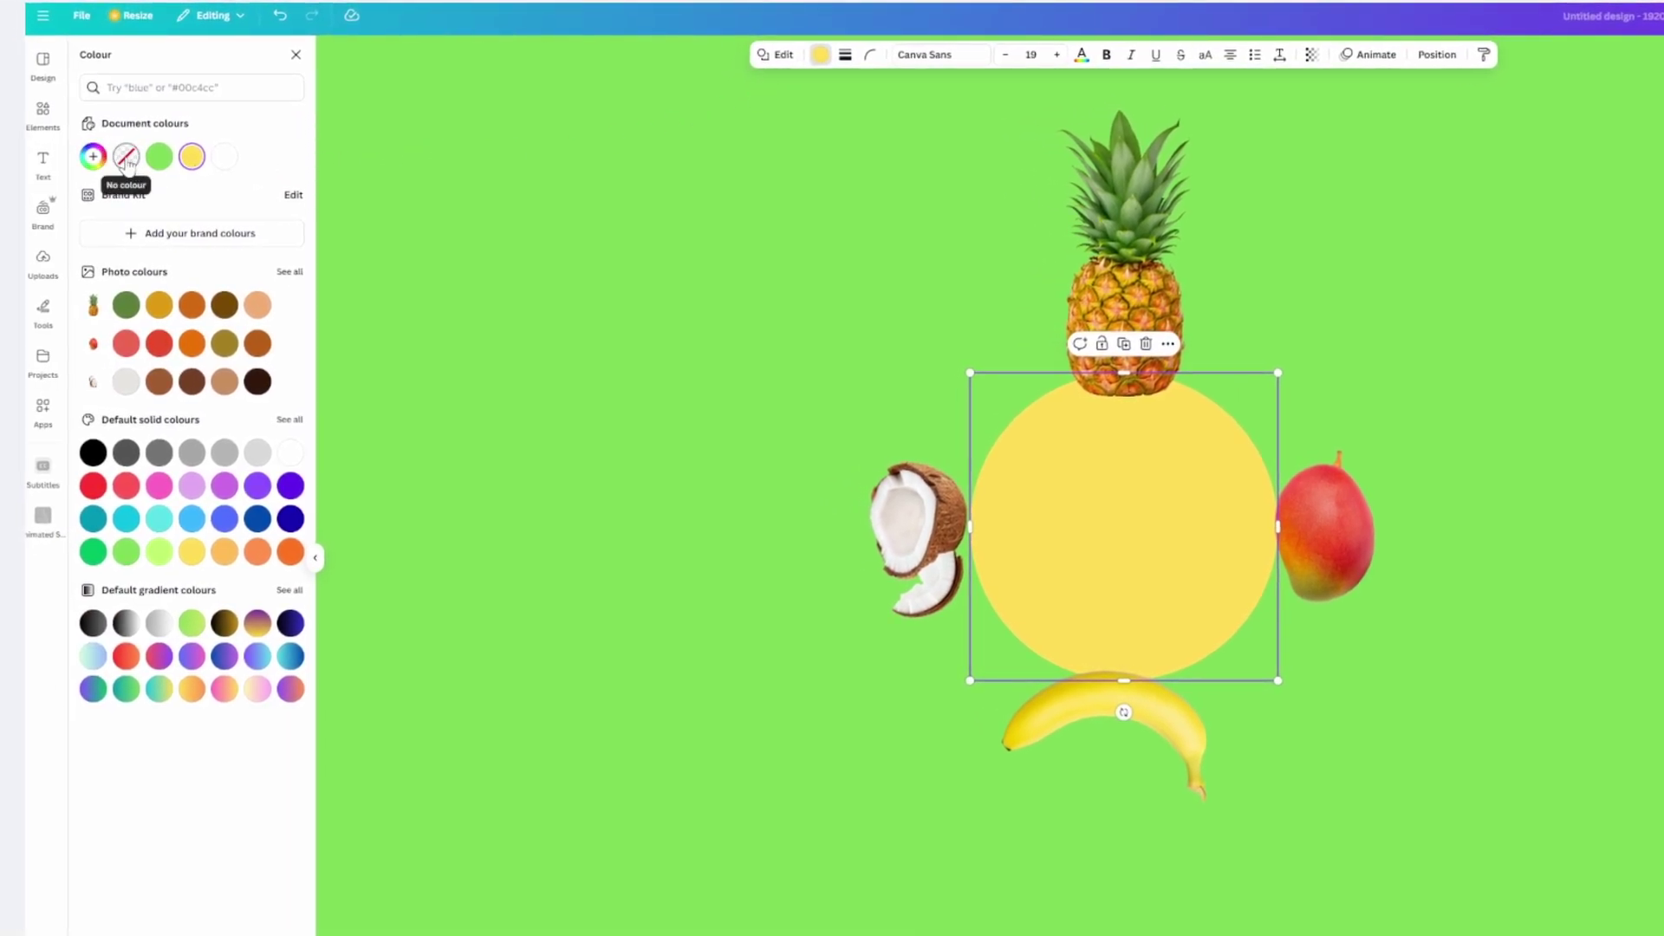
click(126, 158)
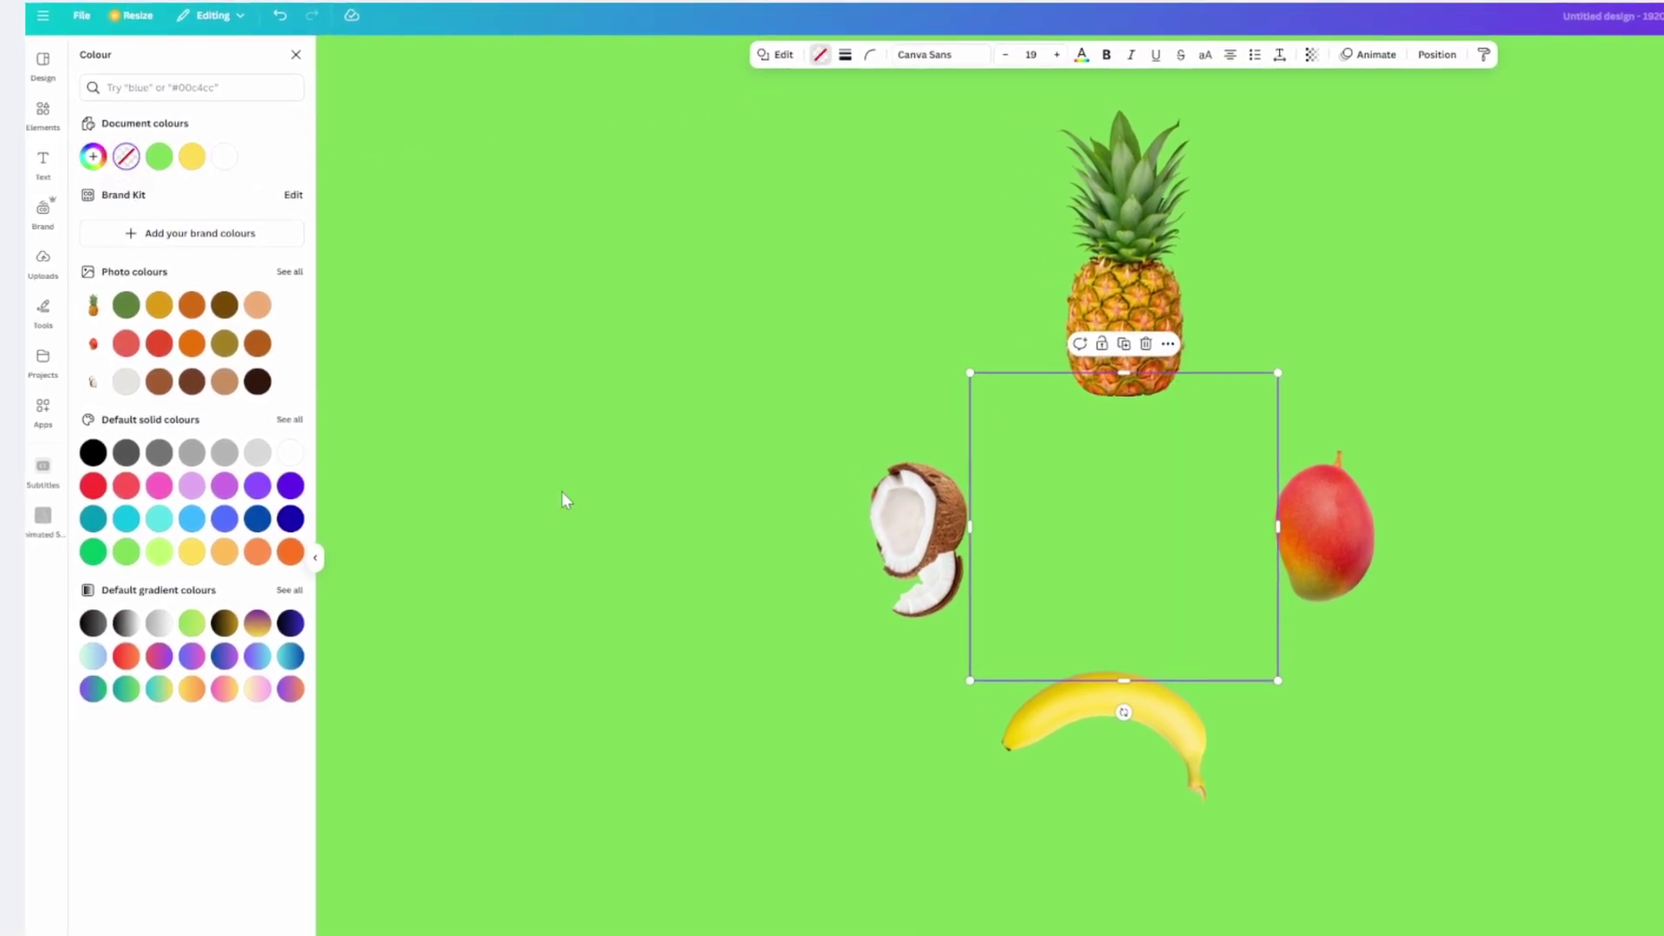
click(1138, 428)
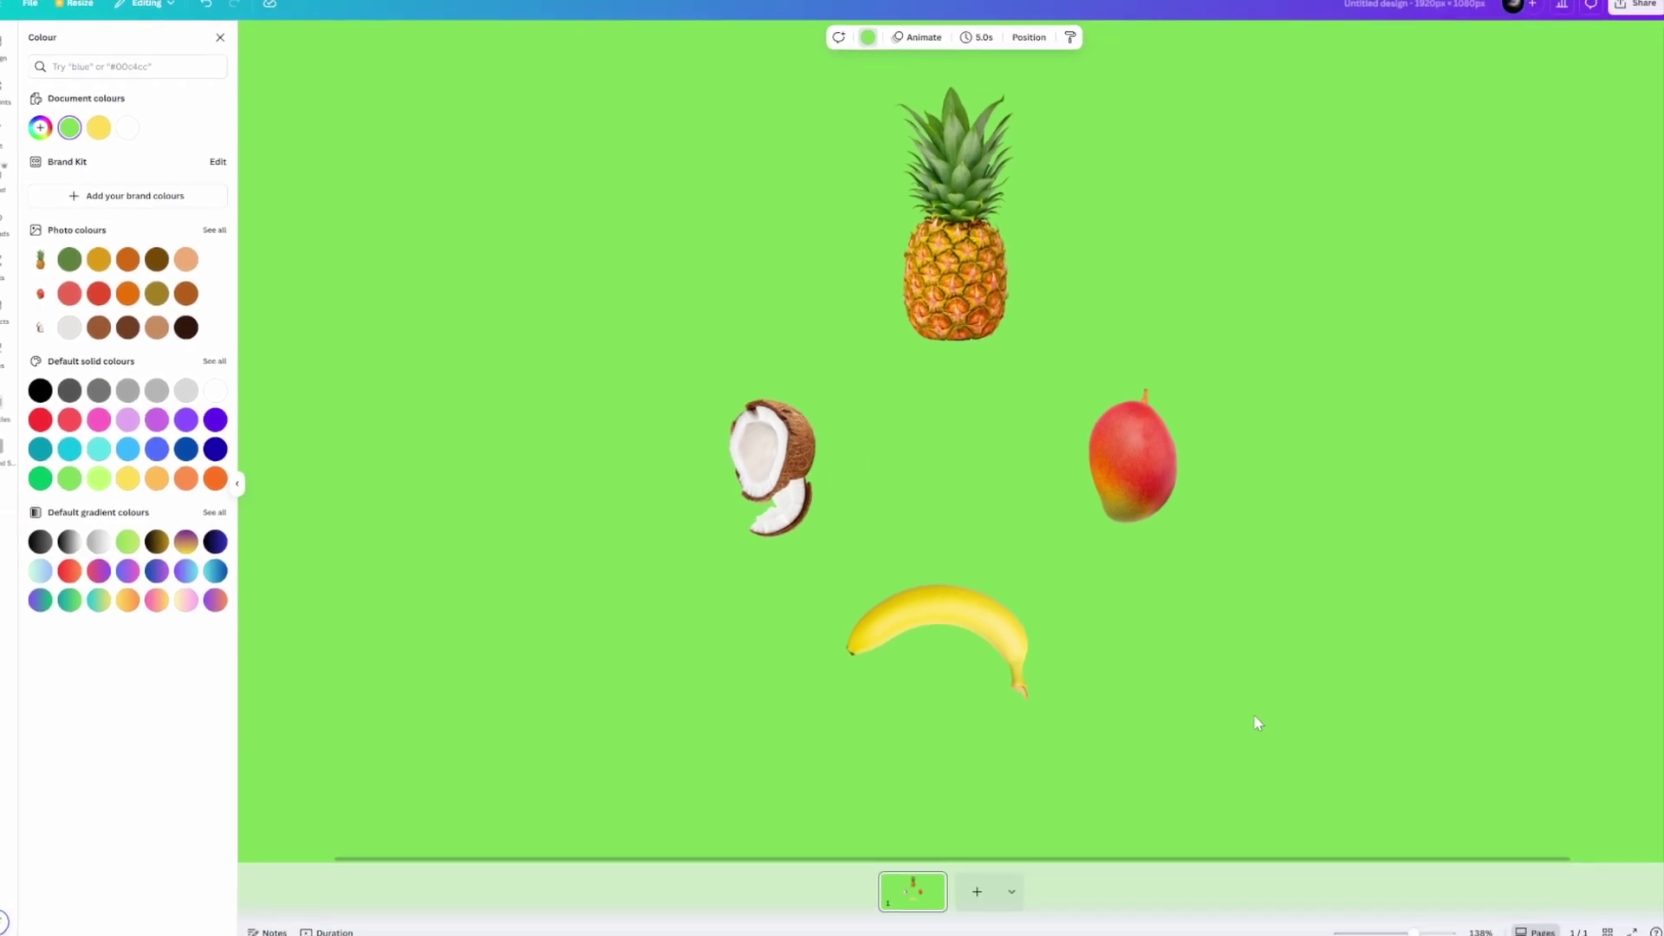
- Group the four fruit images together with the colourless circle
drag(1253, 715, 605, 80)
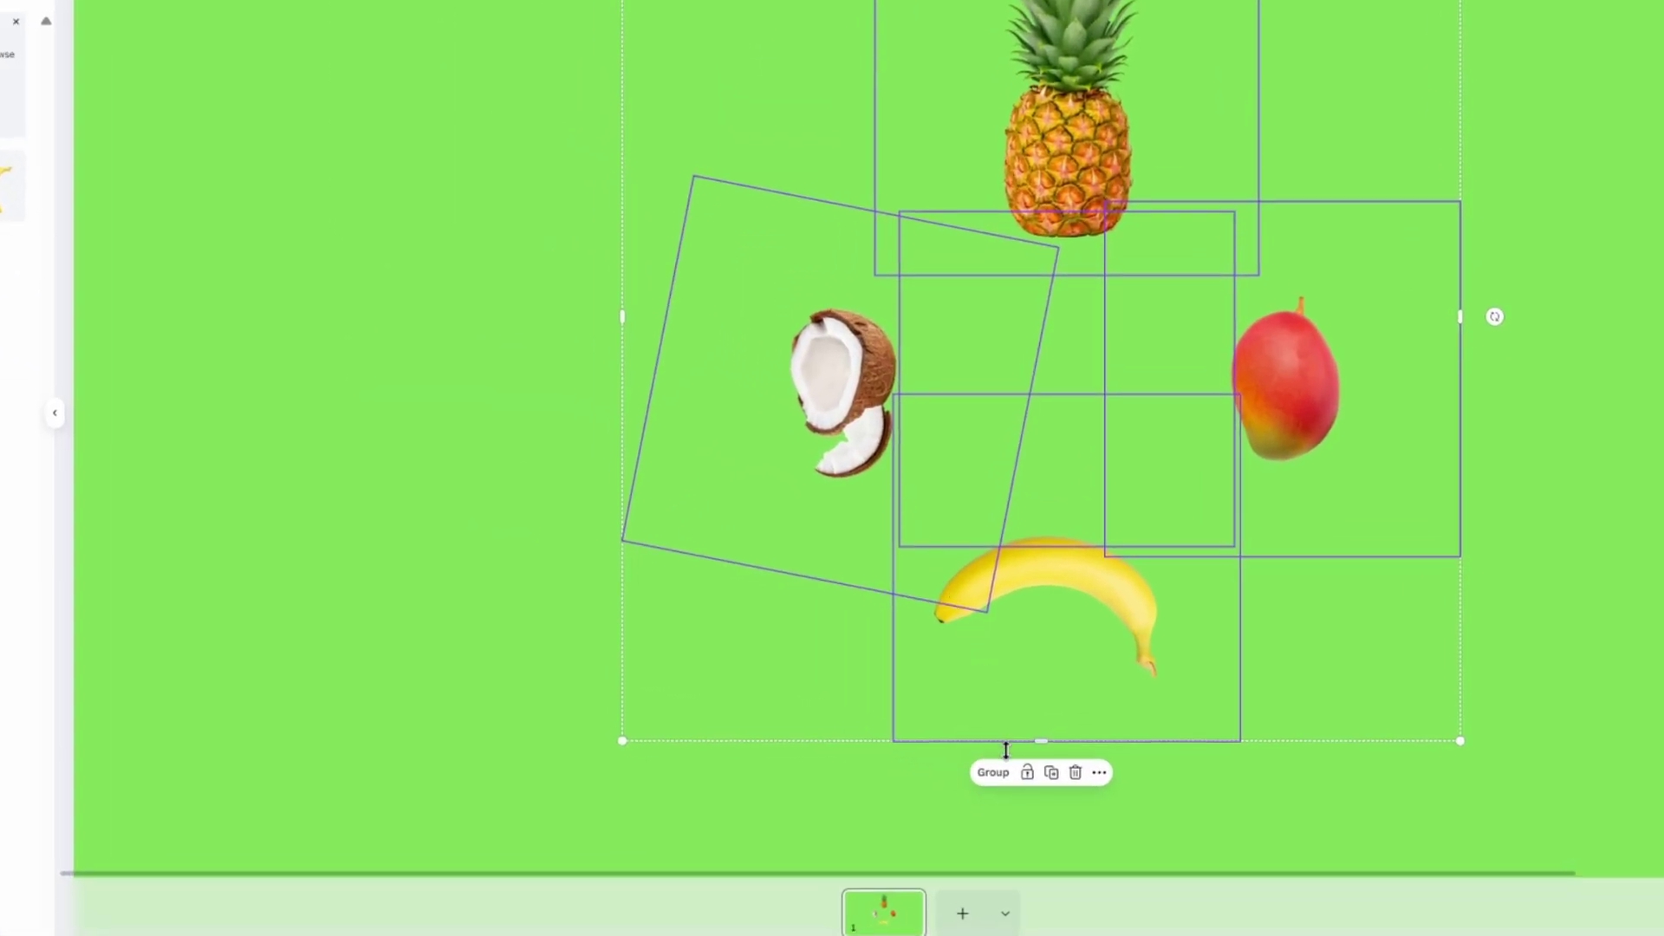
click(994, 775)
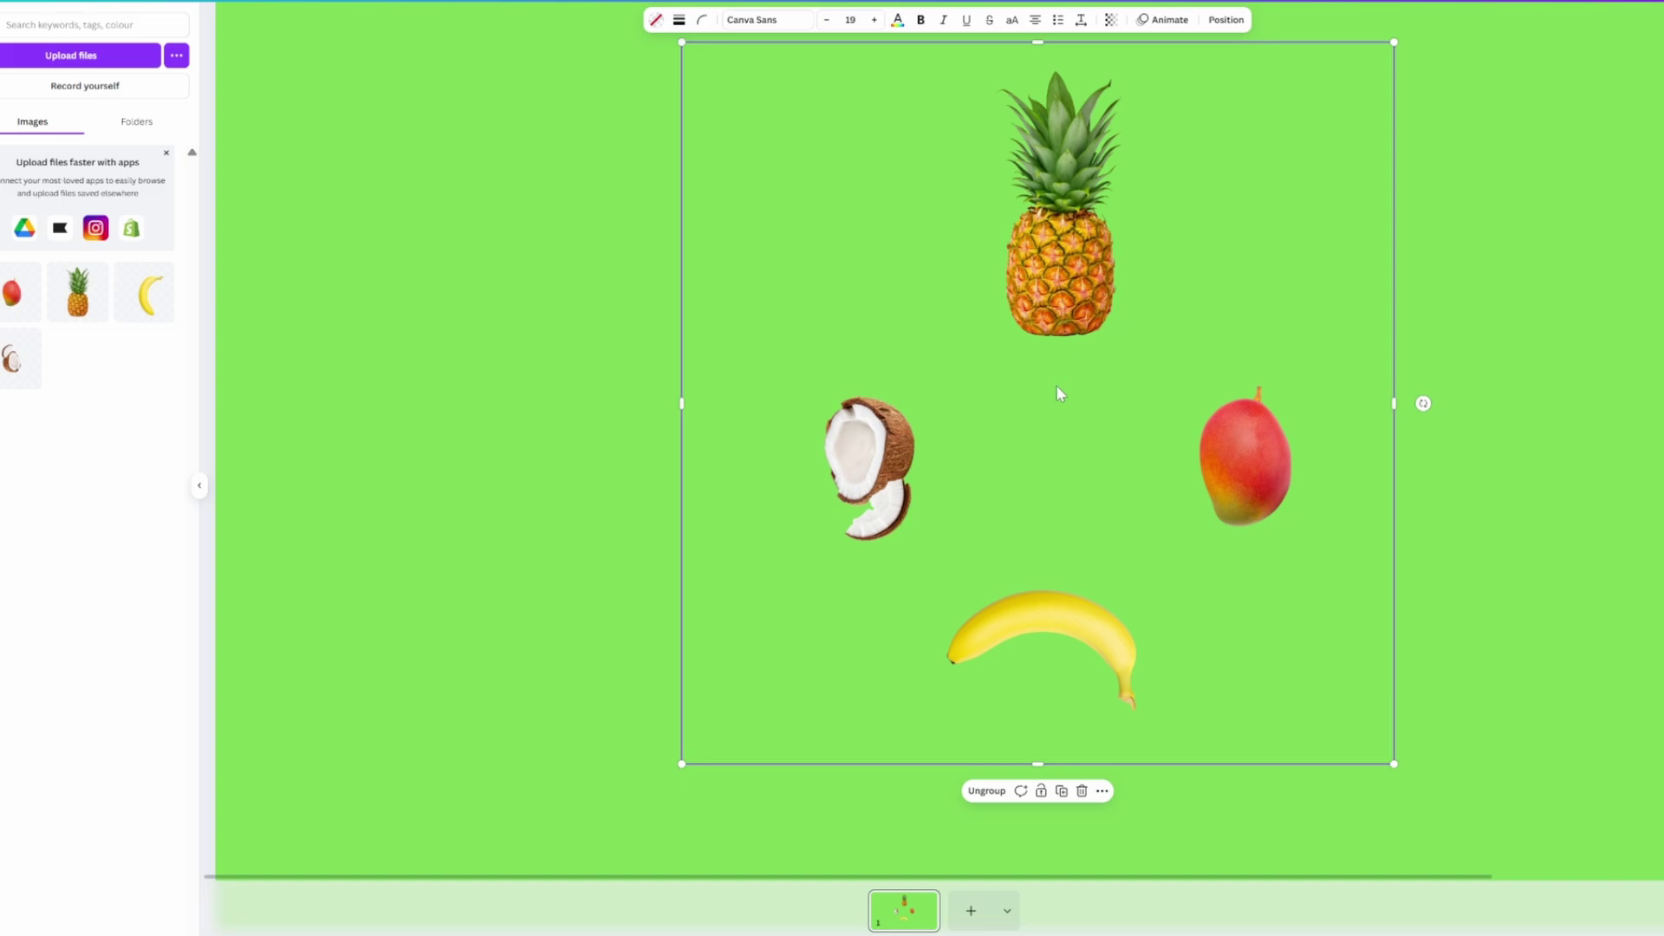
key(ctrl+minus)
key(ctrl+minus)
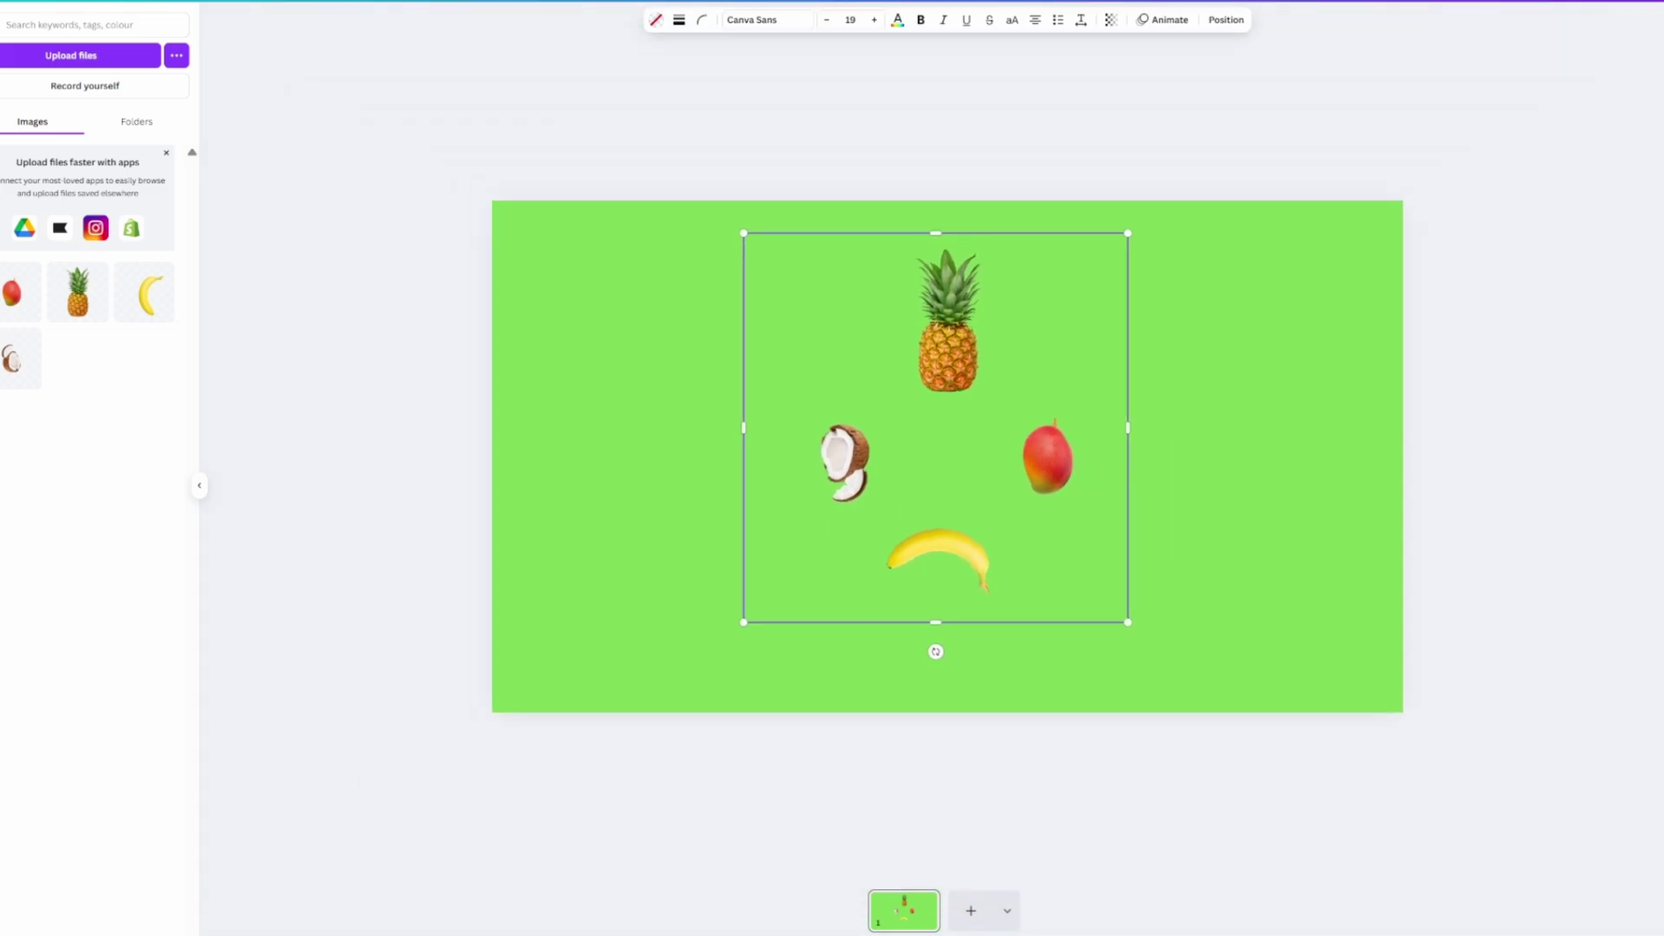
key(ctrl+minus)
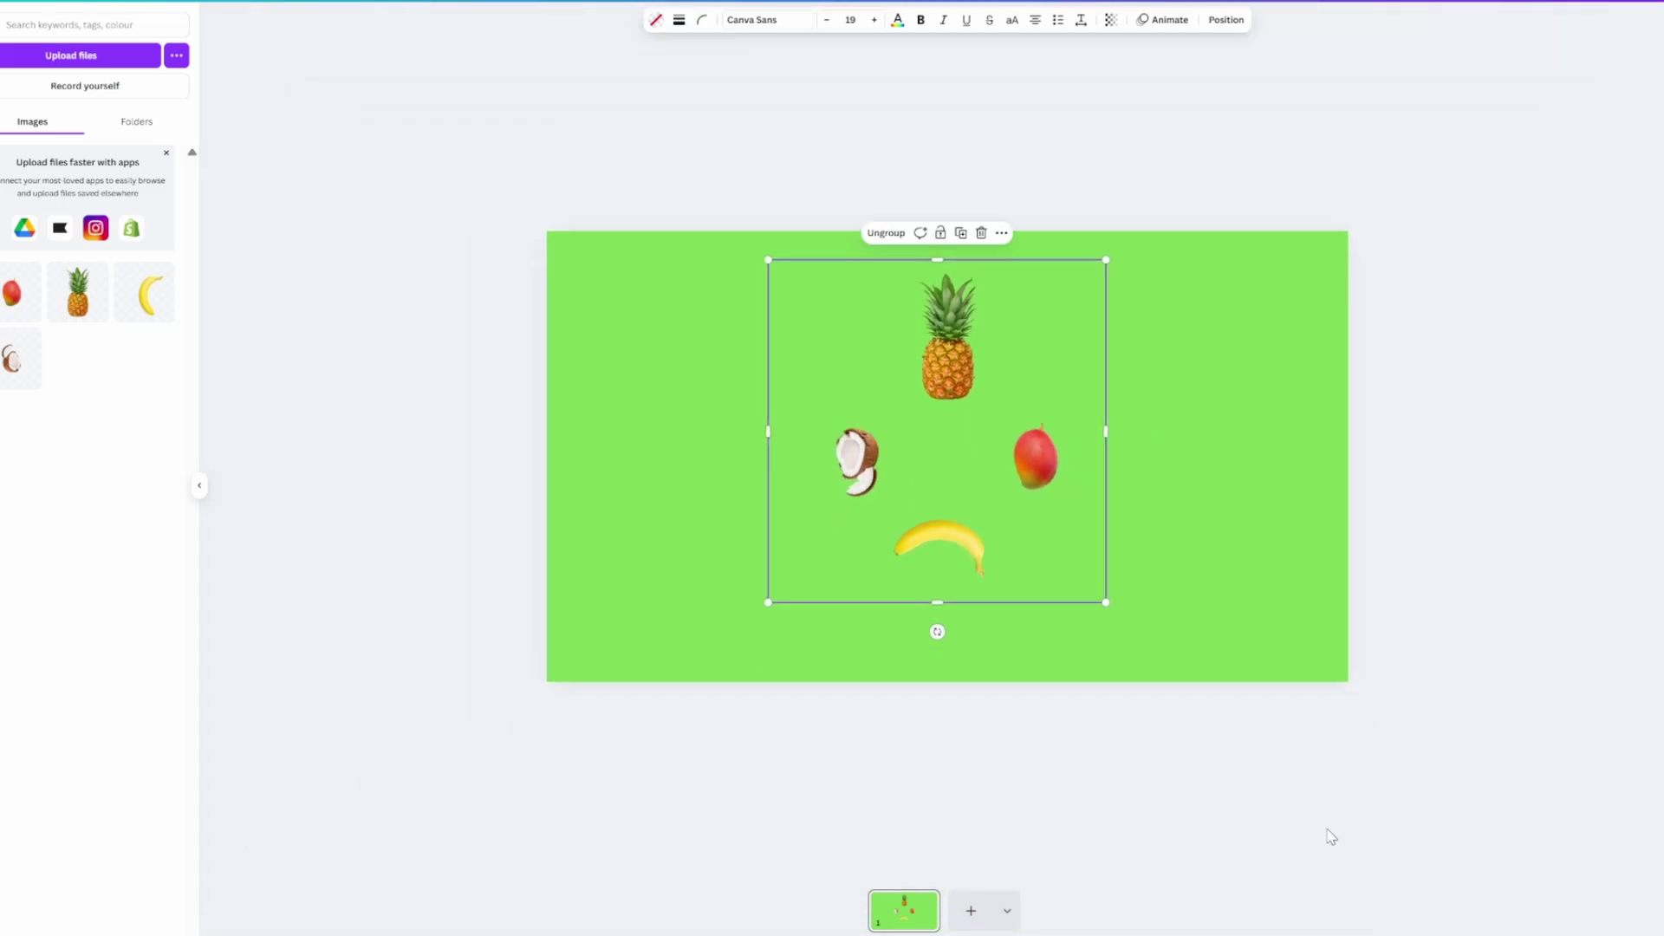
click(1210, 747)
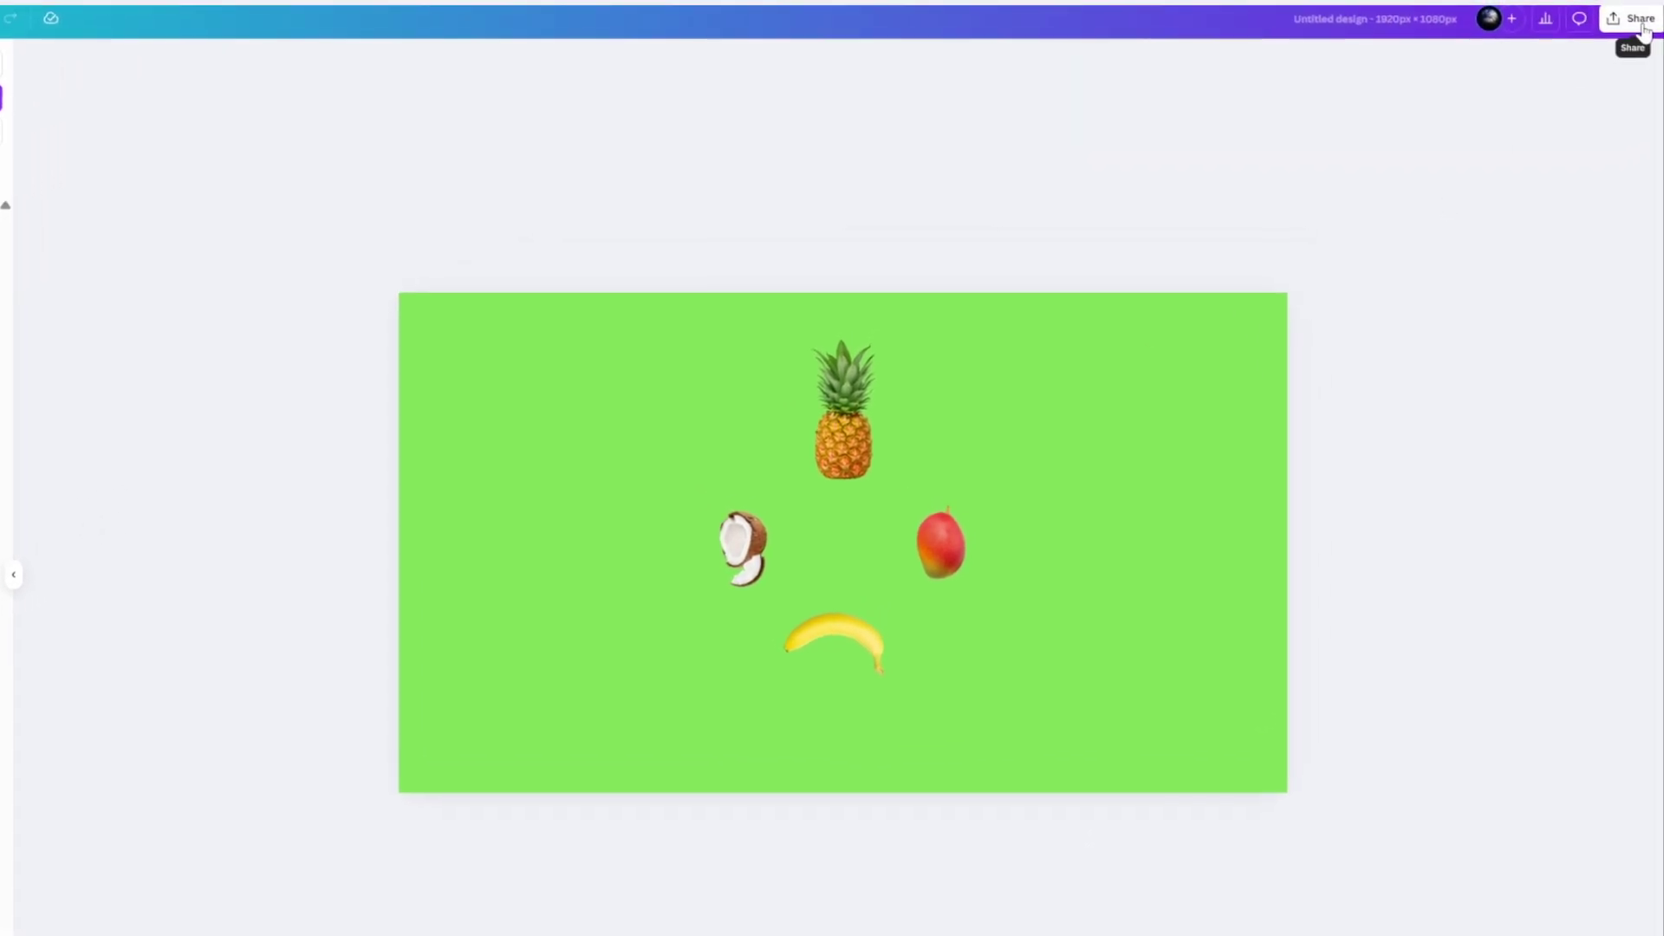
- Download the fruit design as a transparent-background PNG at size 3.125 (6,000 × 3,375 px)
click(1645, 30)
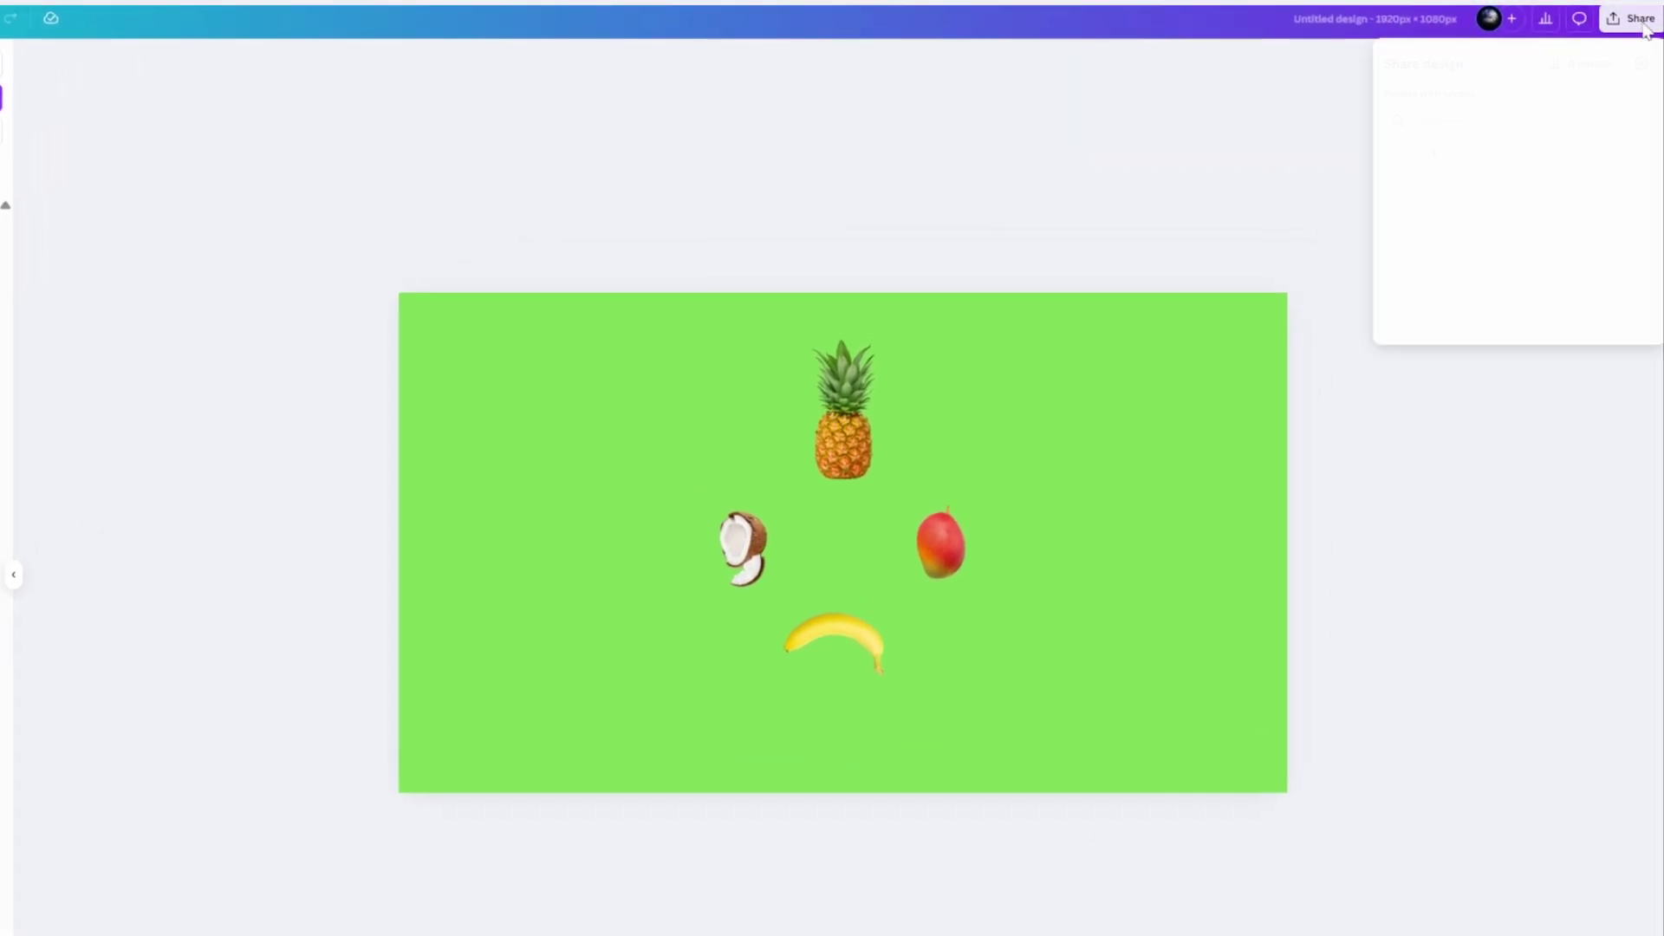
click(1374, 330)
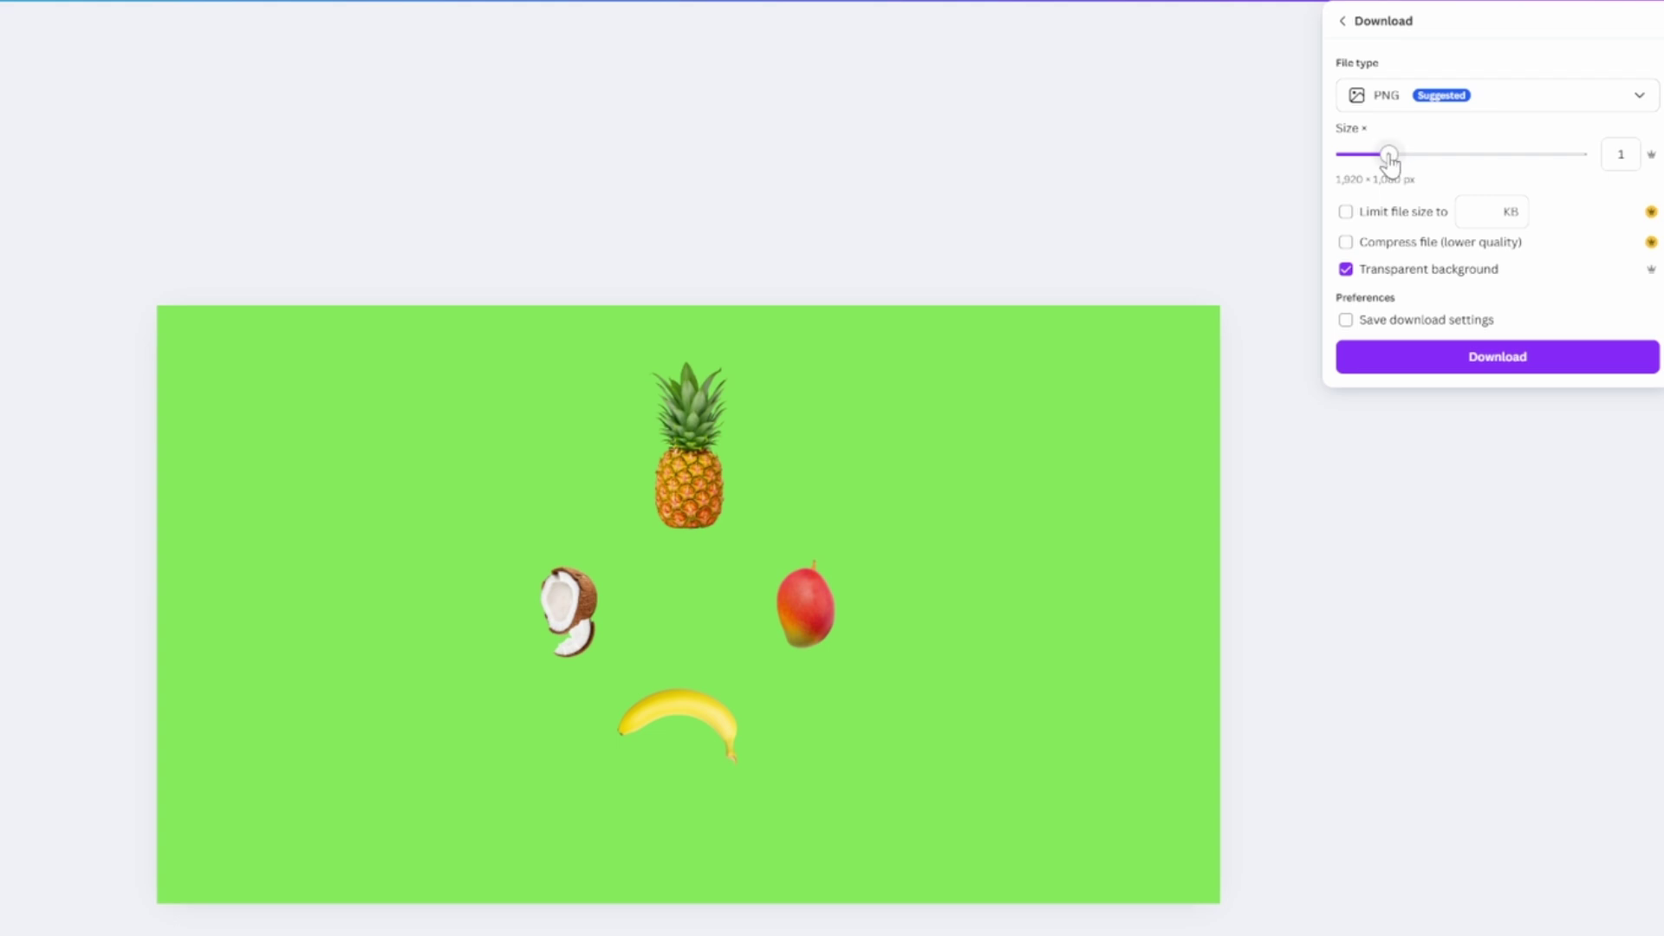
drag(1393, 157, 1589, 154)
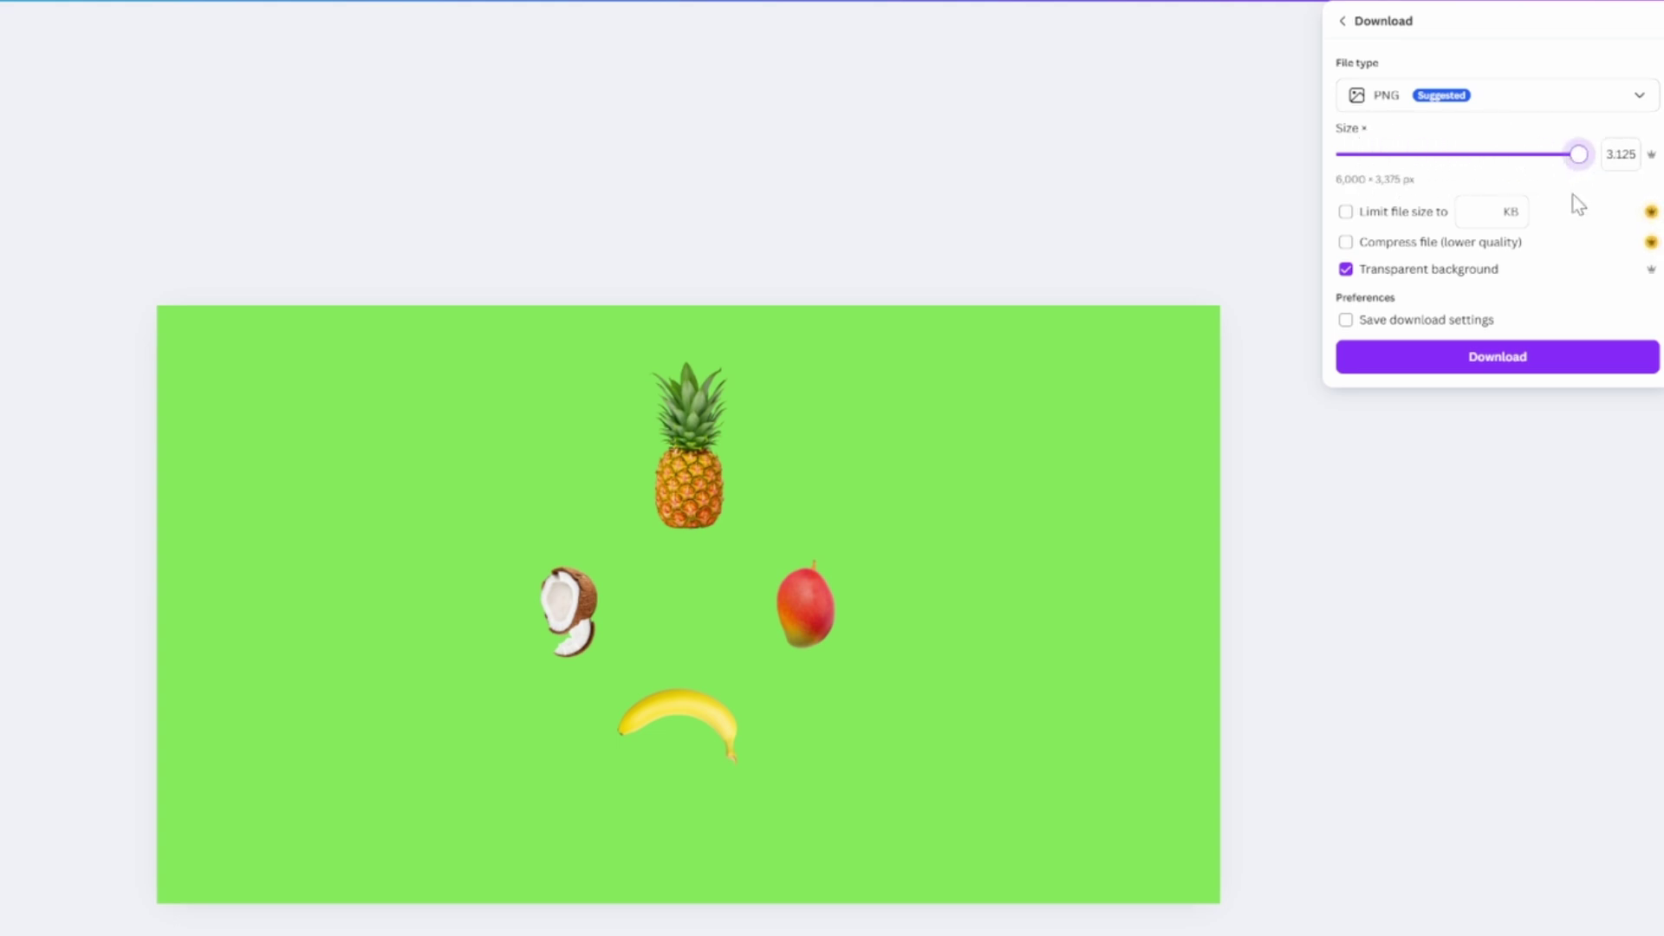
click(1493, 359)
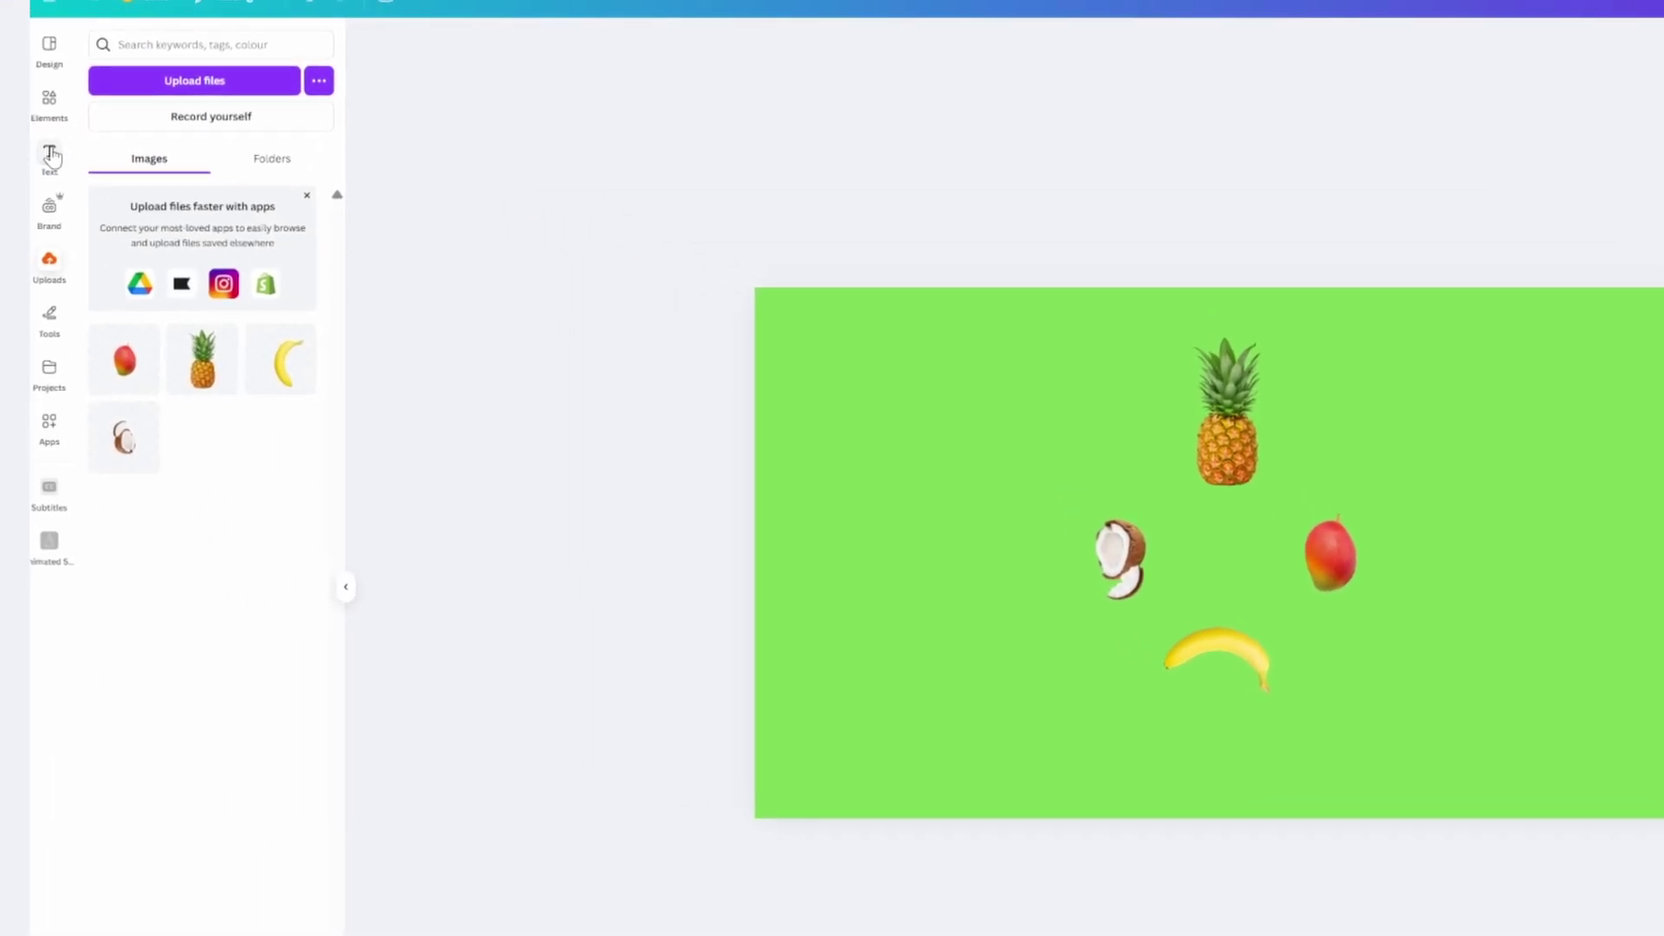
- Add a text box with font size 50, widened so the placeholder text fits on one line
click(50, 154)
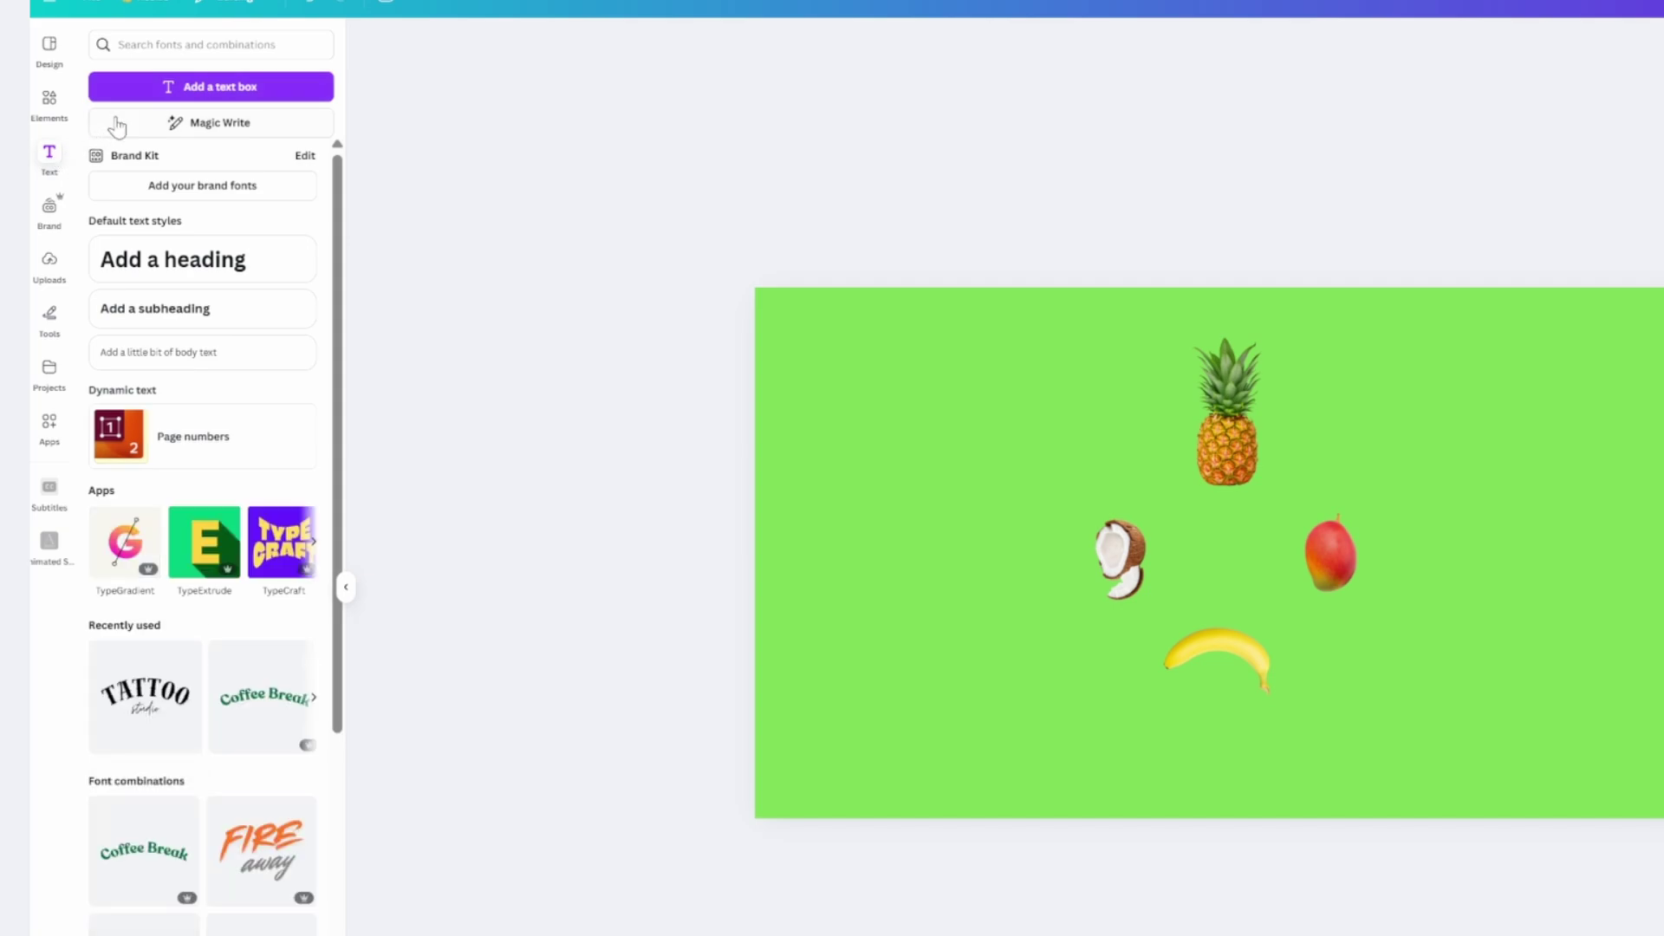
click(227, 89)
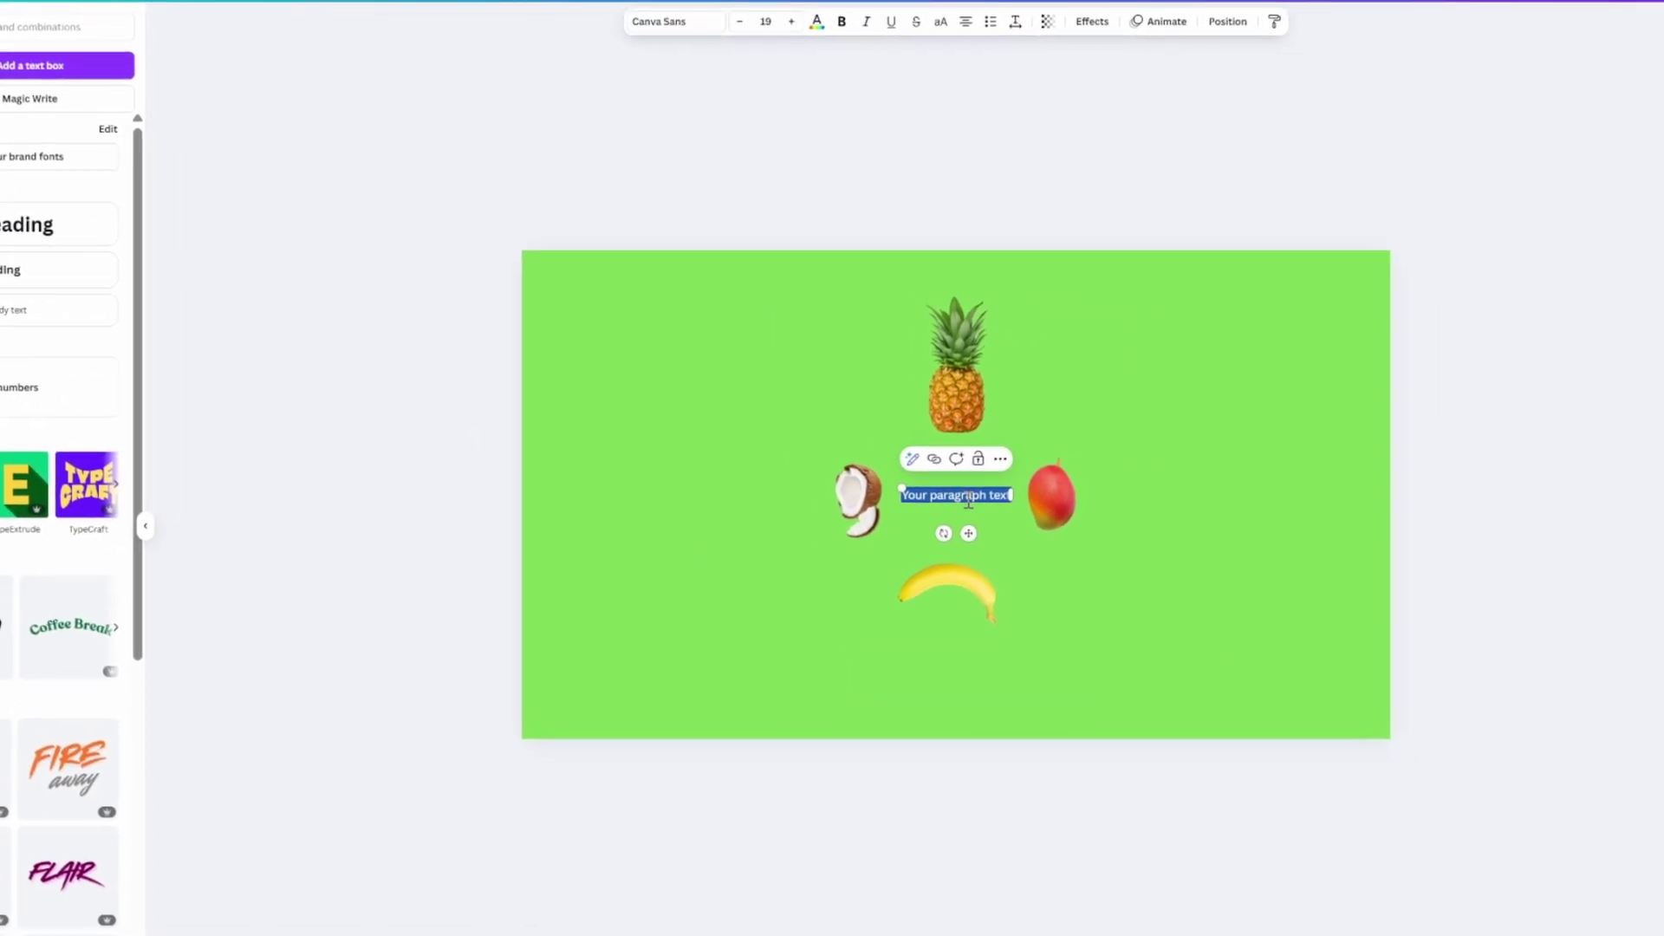
click(753, 21)
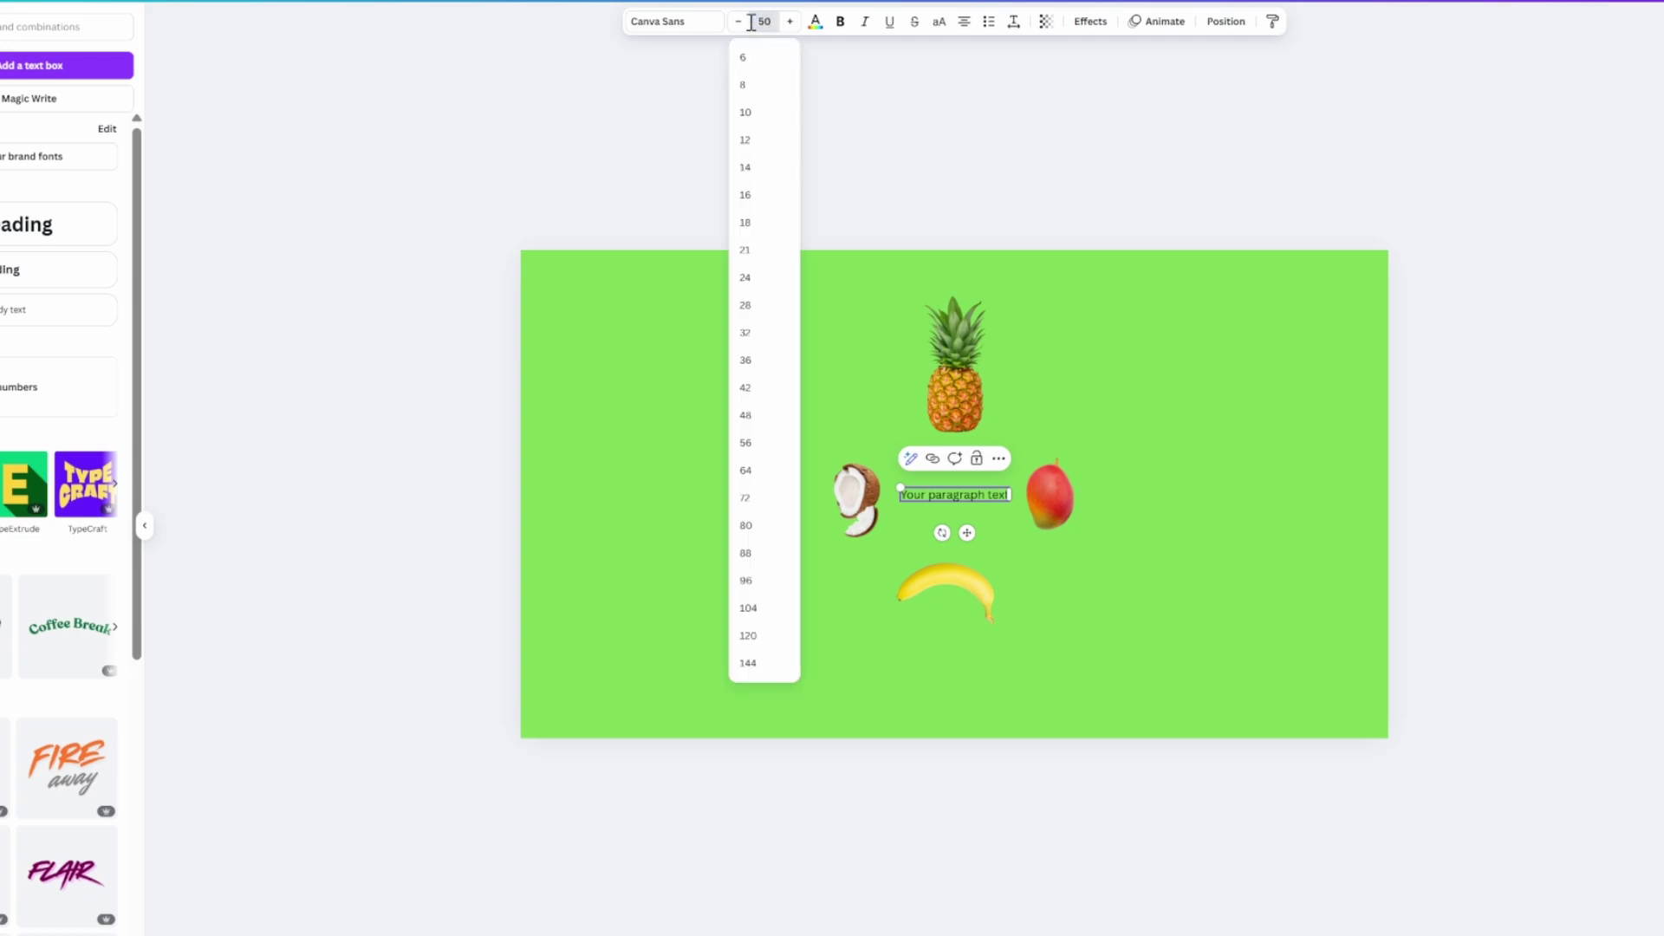
text(50)
key(Return)
drag(1099, 506, 1155, 505)
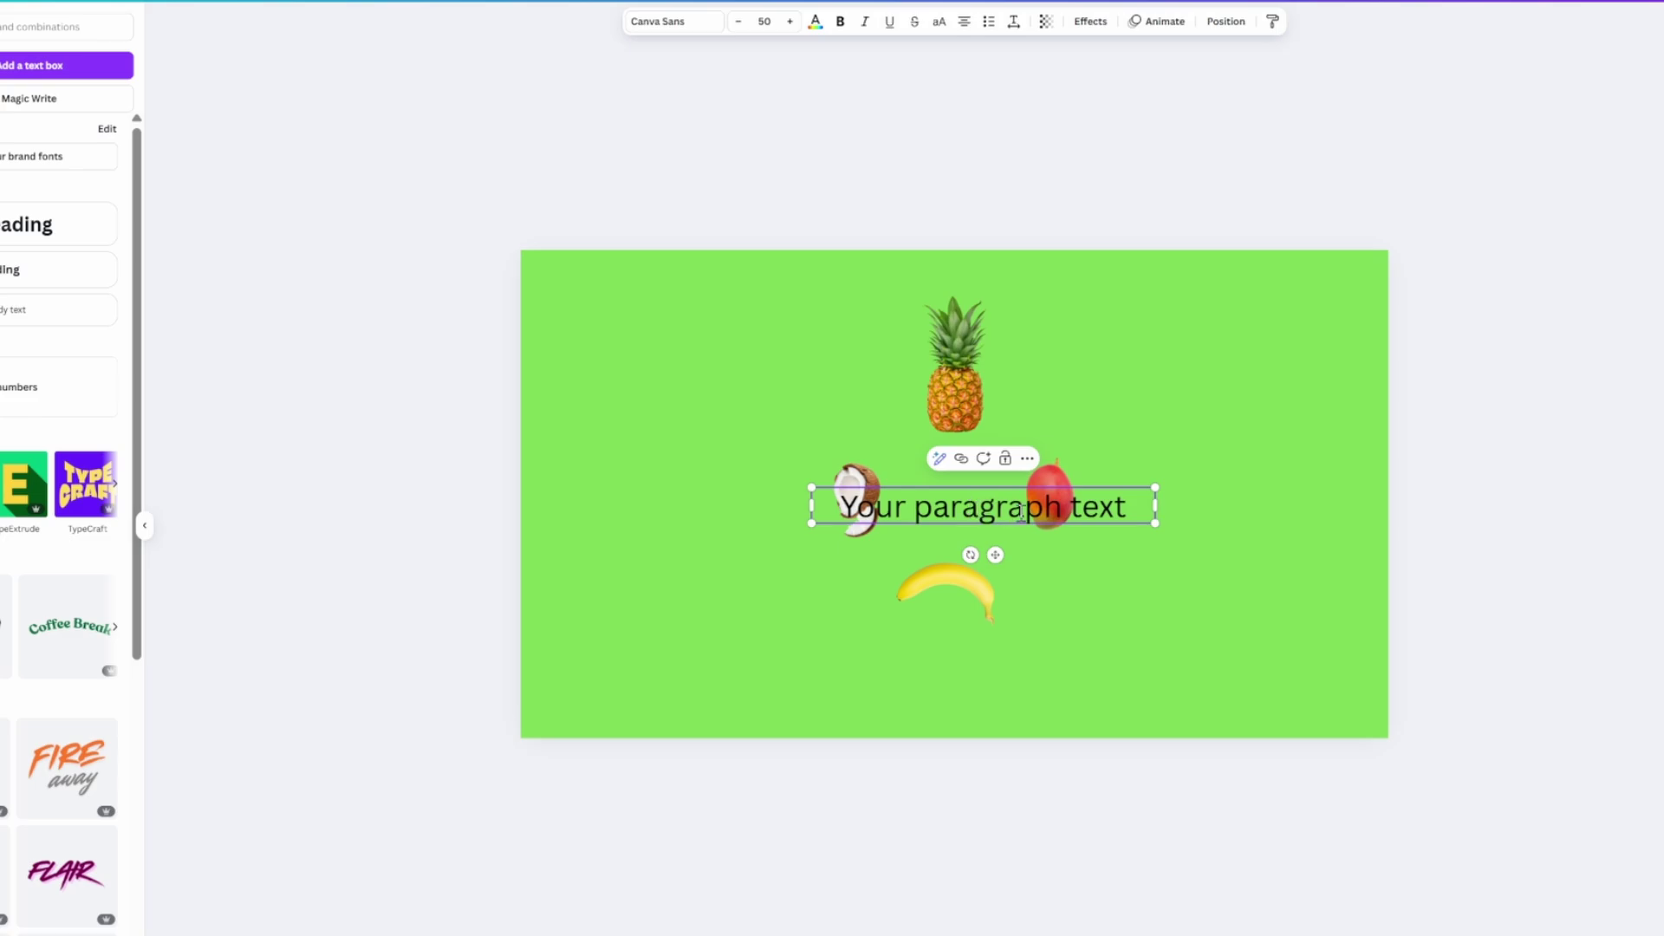
- Set the whole placeholder text in Futura ExtraBold
click(1135, 514)
key(shift+Left)
key(shift+Left)
key(shift+Left)
key(shift+Left)
key(shift+Left)
key(shift+Left)
key(shift+Left)
key(shift+Left)
key(shift+Left)
key(shift+Left)
key(shift+Left)
key(shift+Left)
key(shift+Left)
key(shift+Left)
key(shift+Left)
key(shift+Left)
key(shift+Left)
key(shift+Left)
key(shift+Left)
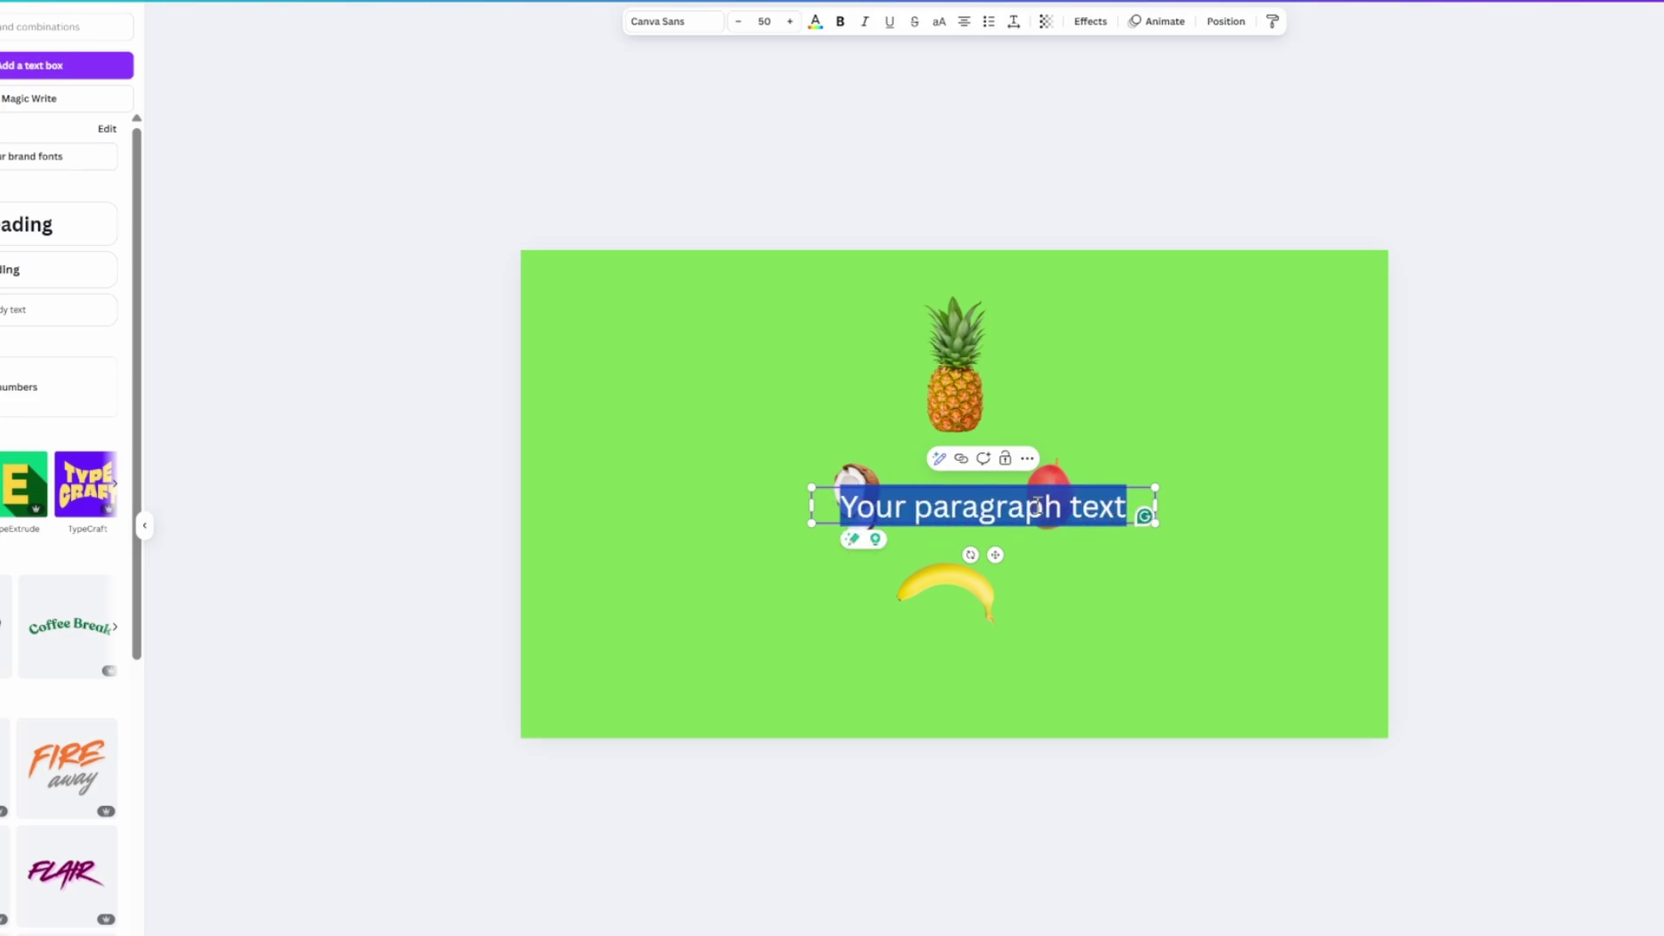
click(669, 22)
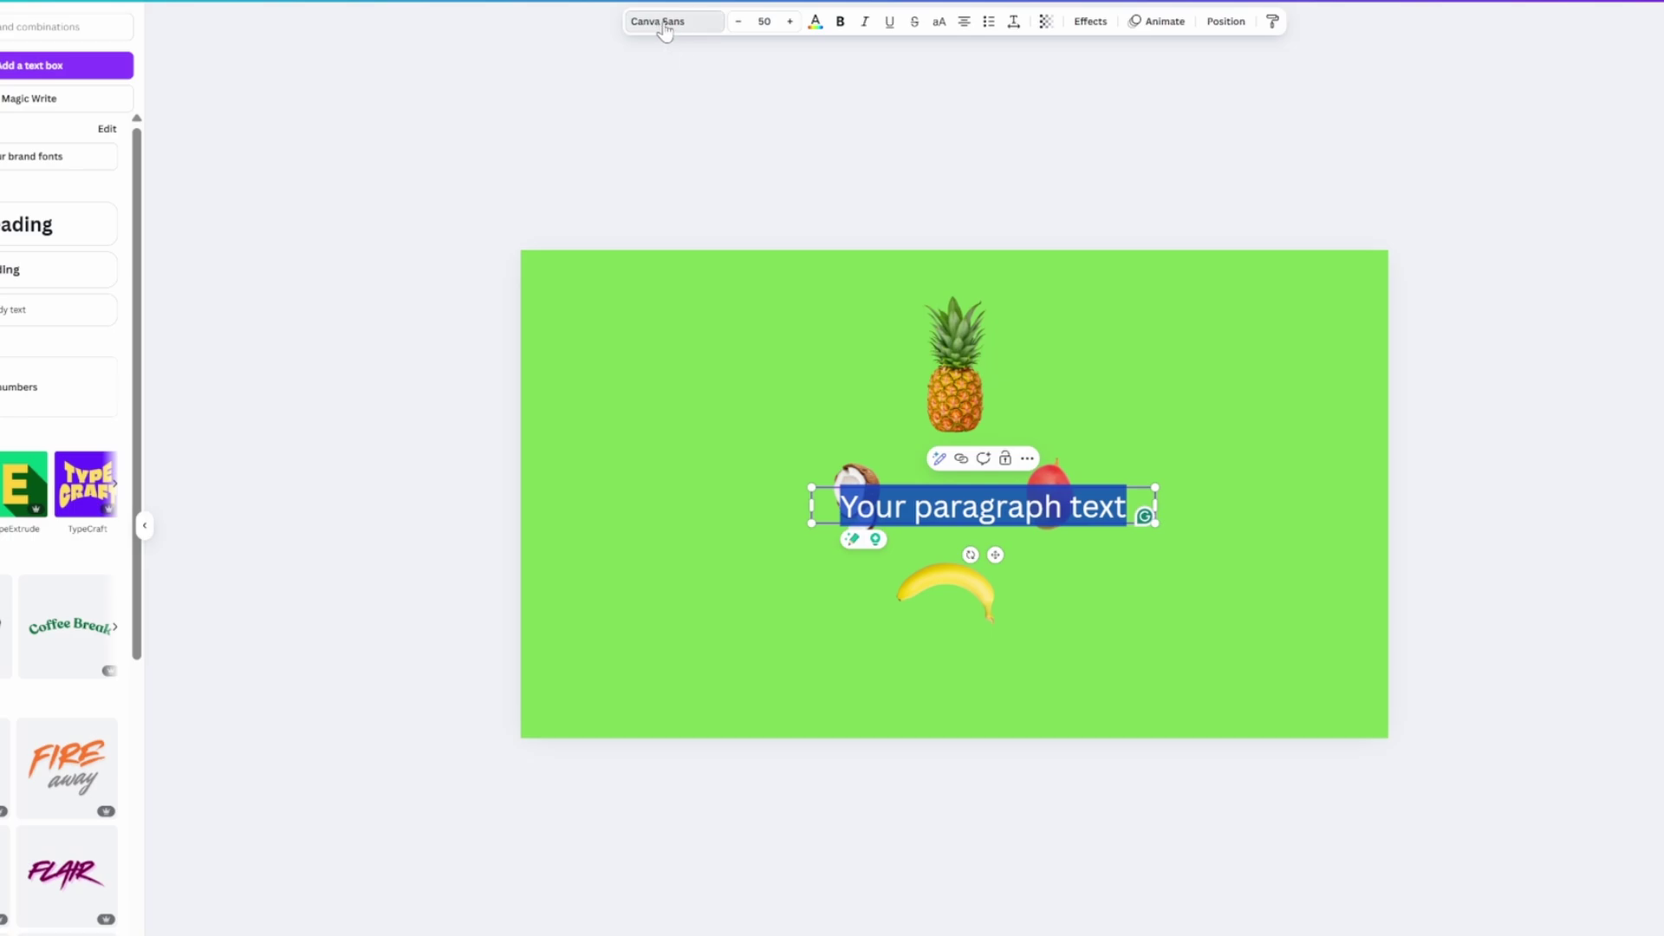
click(69, 255)
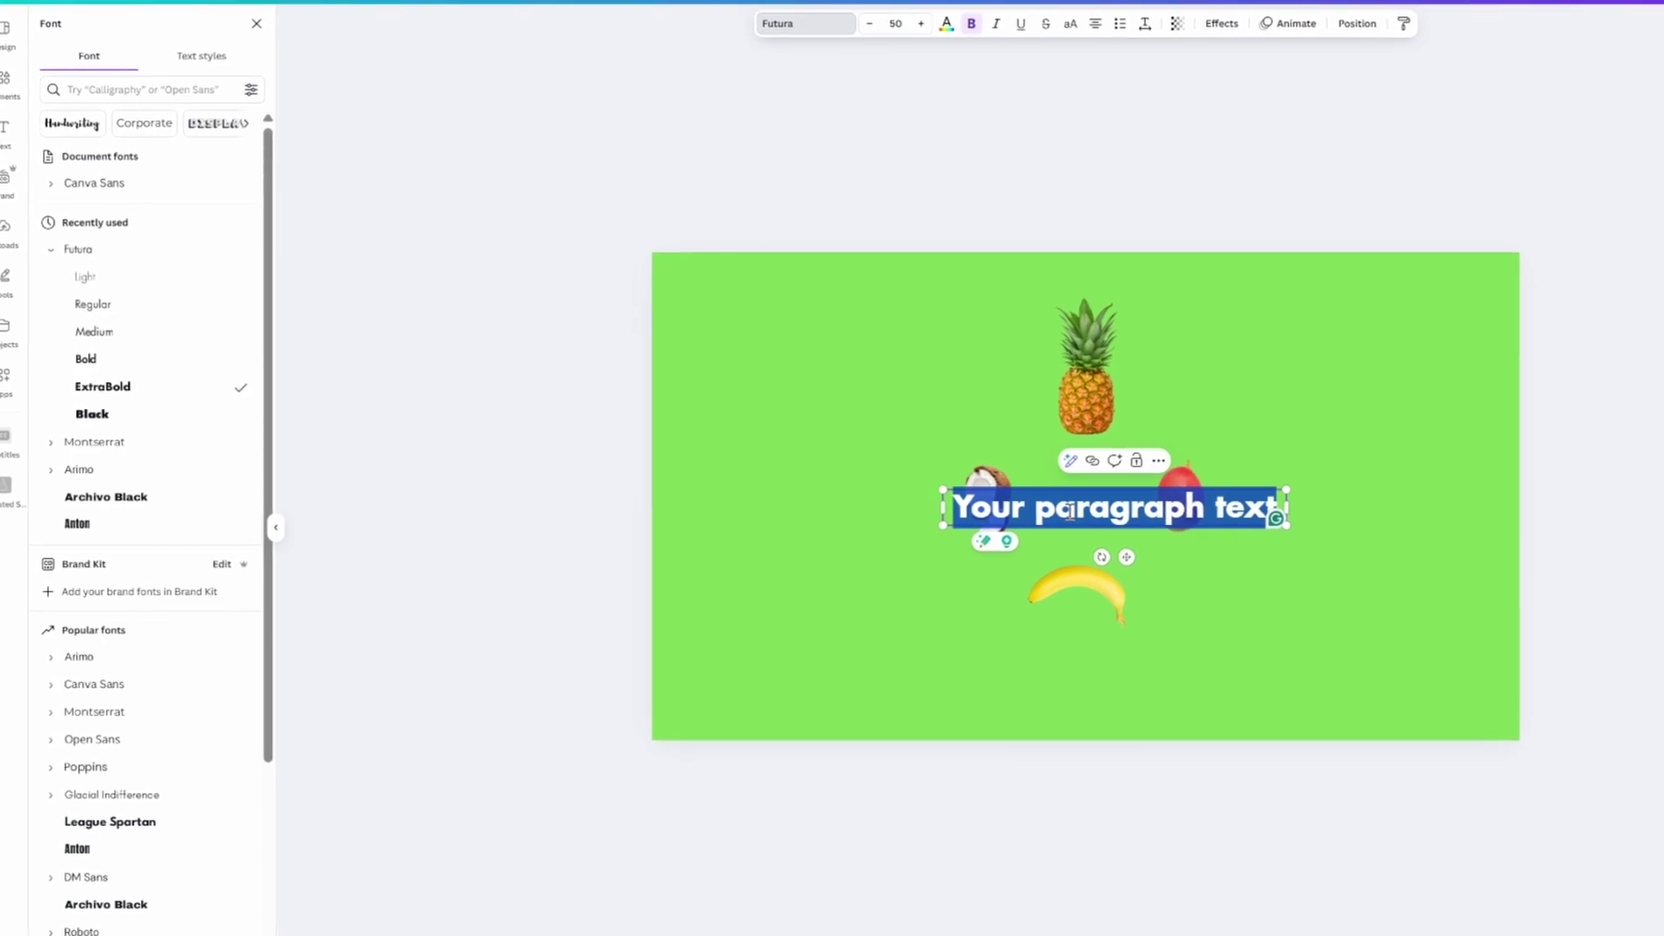
- Turn the text into a white "Pineapple" label and place it across the pineapple's crown
click(1097, 513)
drag(811, 471, 1143, 470)
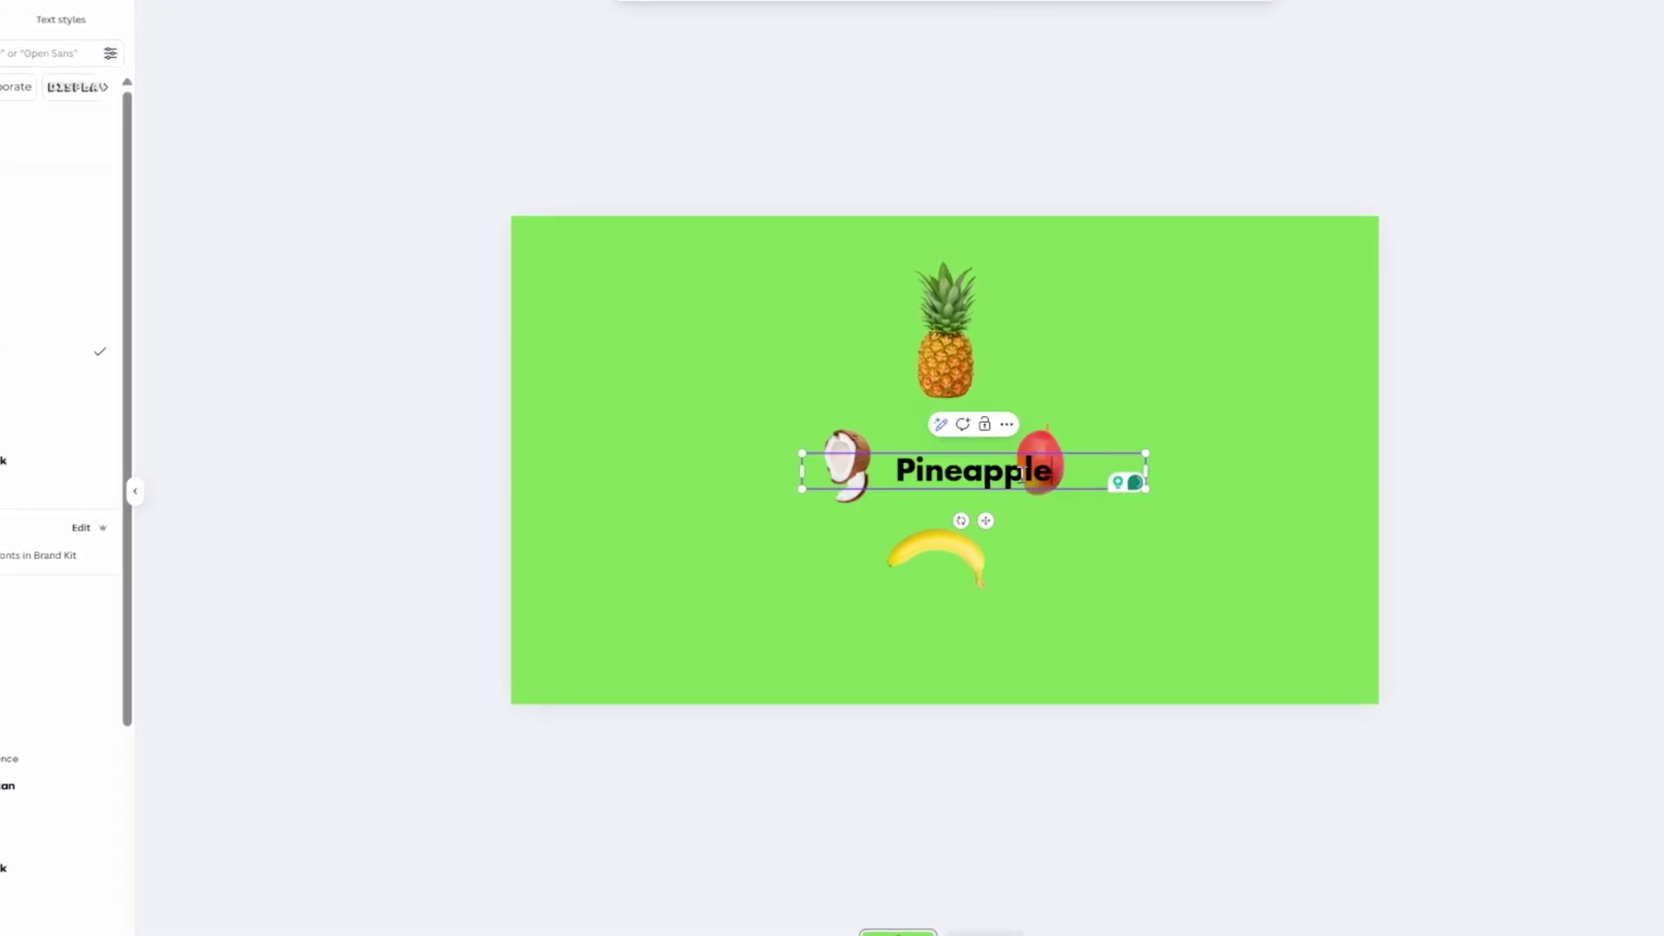
double_click(1022, 471)
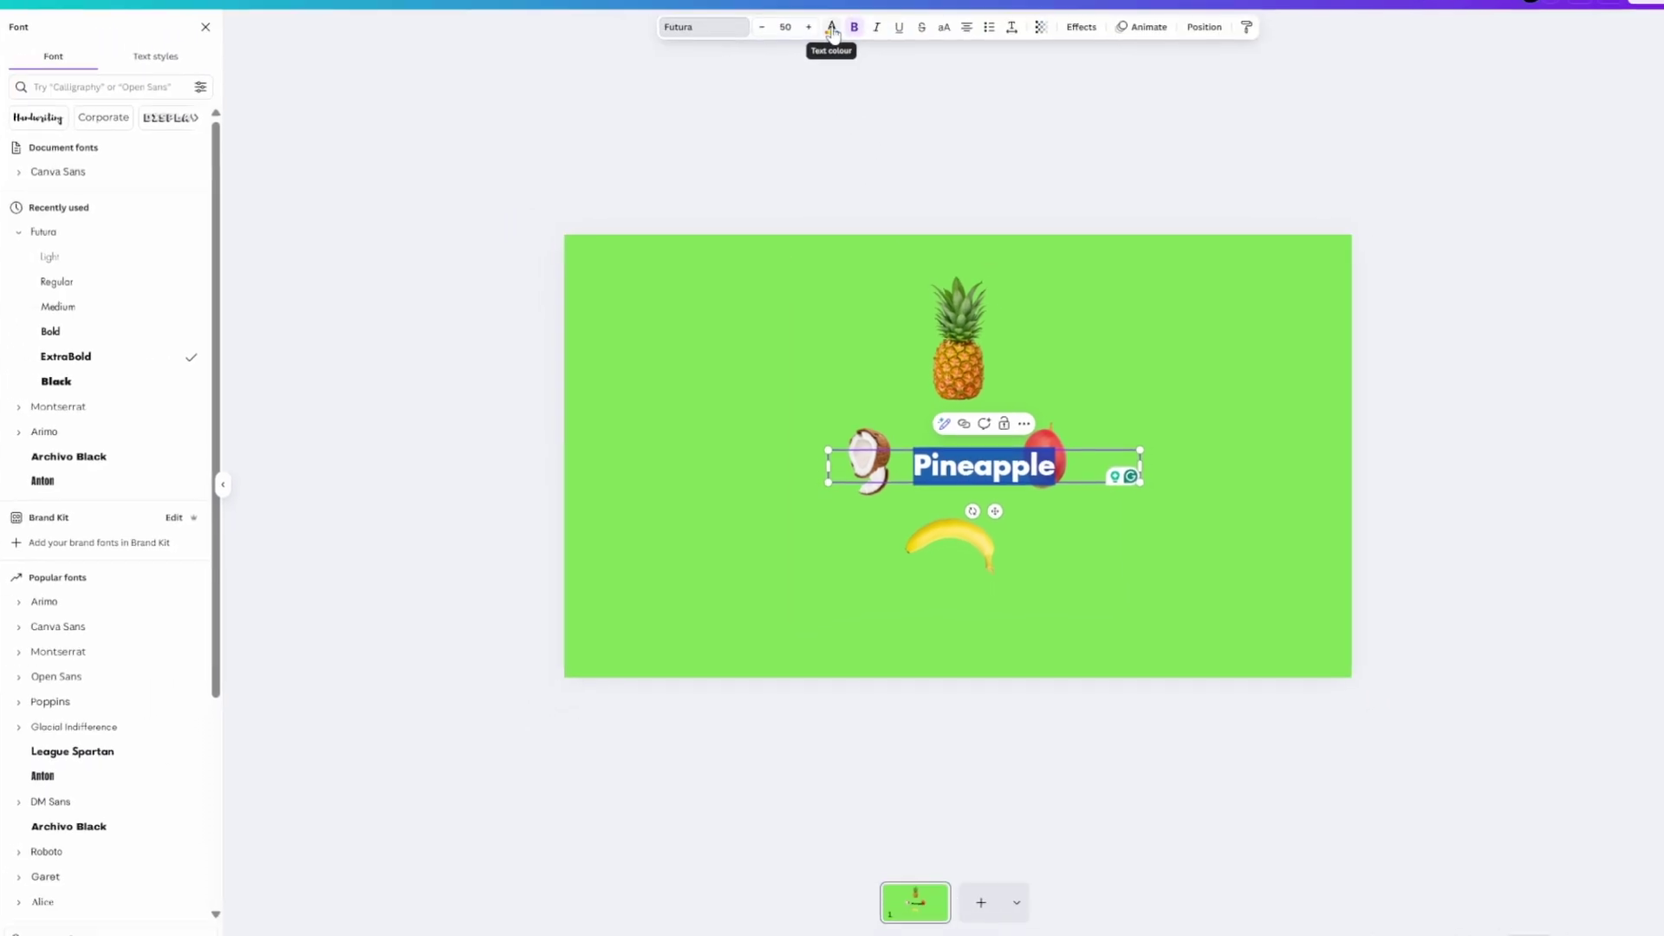
click(832, 29)
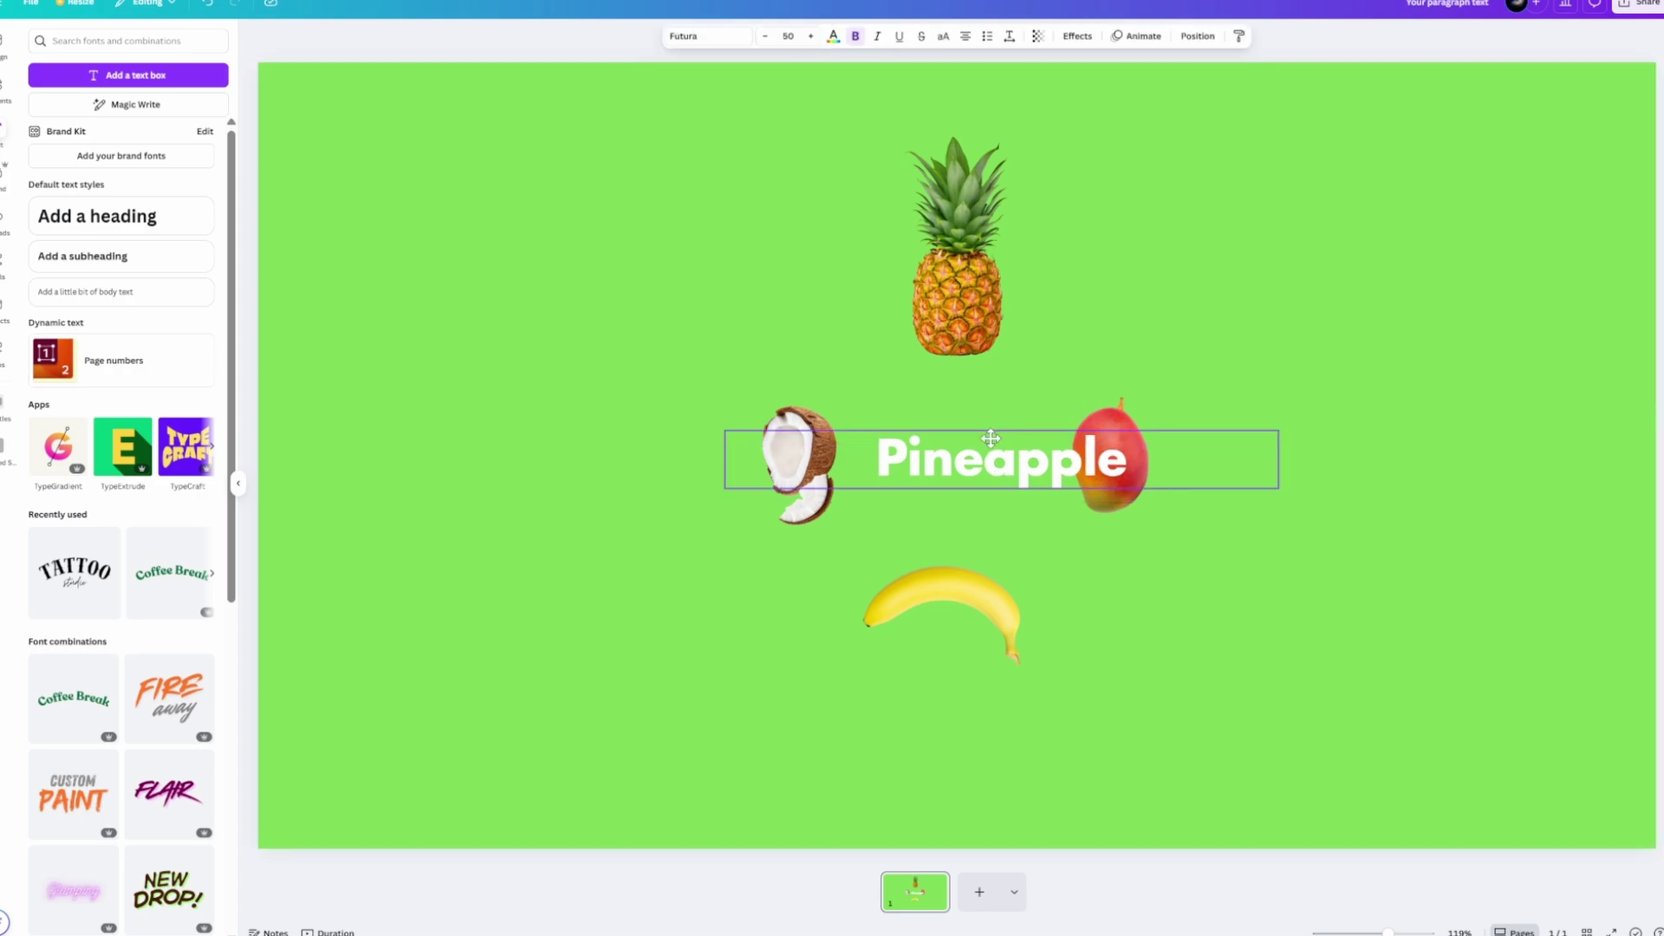
drag(995, 459, 952, 173)
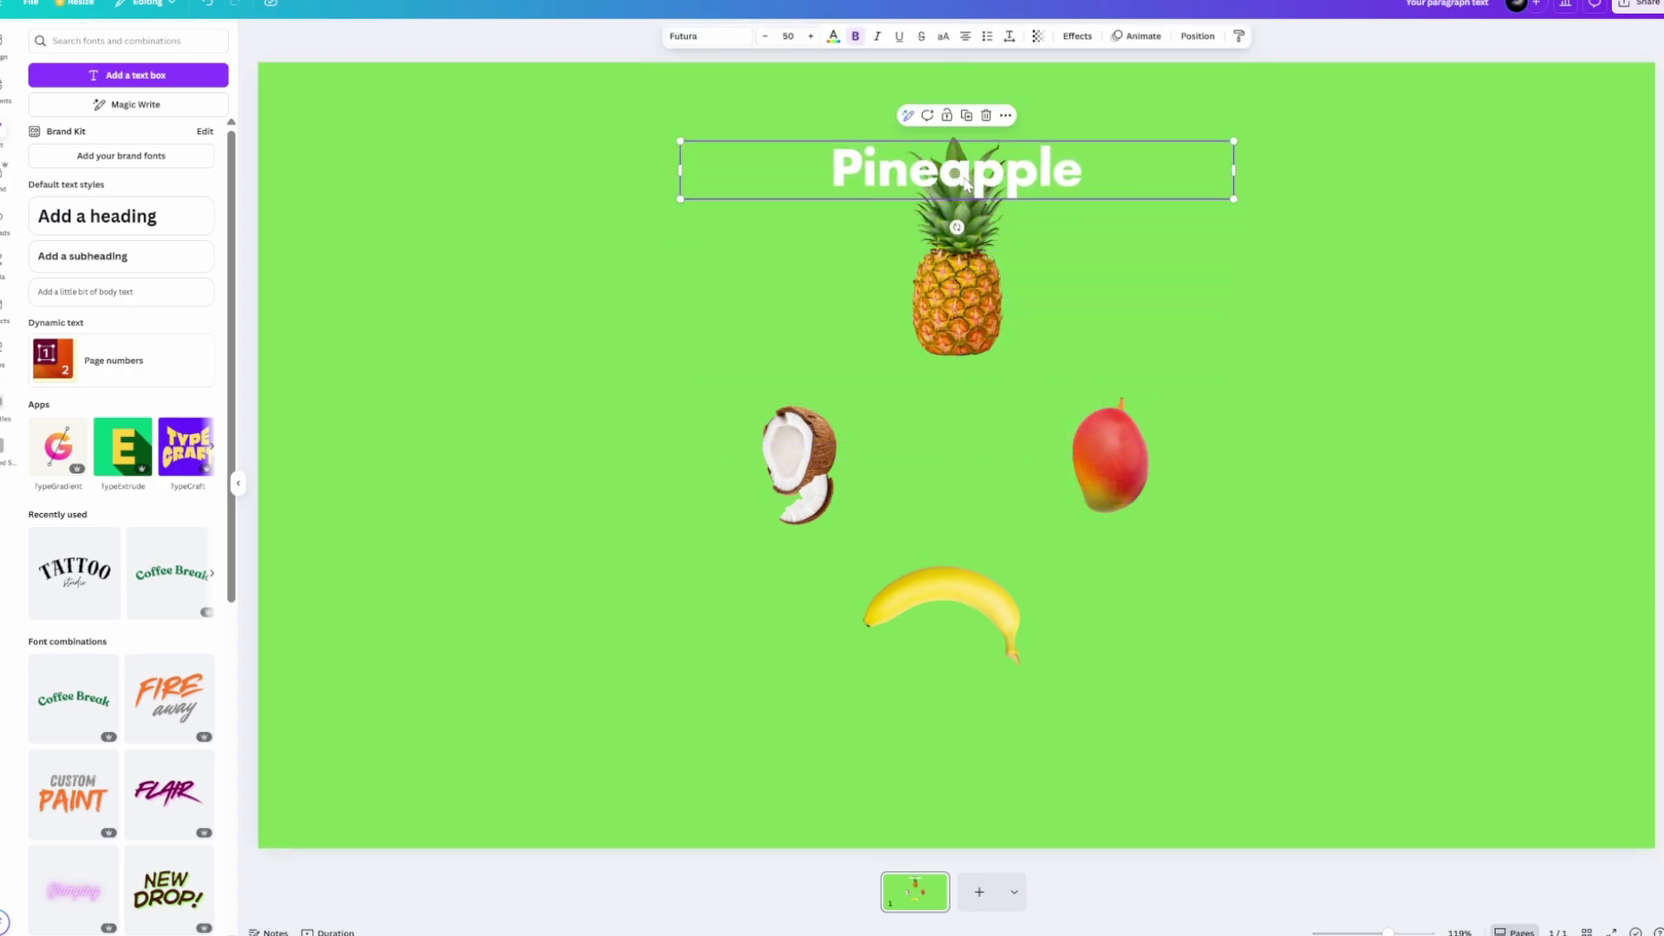
- Duplicate the Pineapple label as a "Coconut" label, rotated to read downwards along the mango's outer side
click(1006, 117)
click(1006, 118)
click(1006, 118)
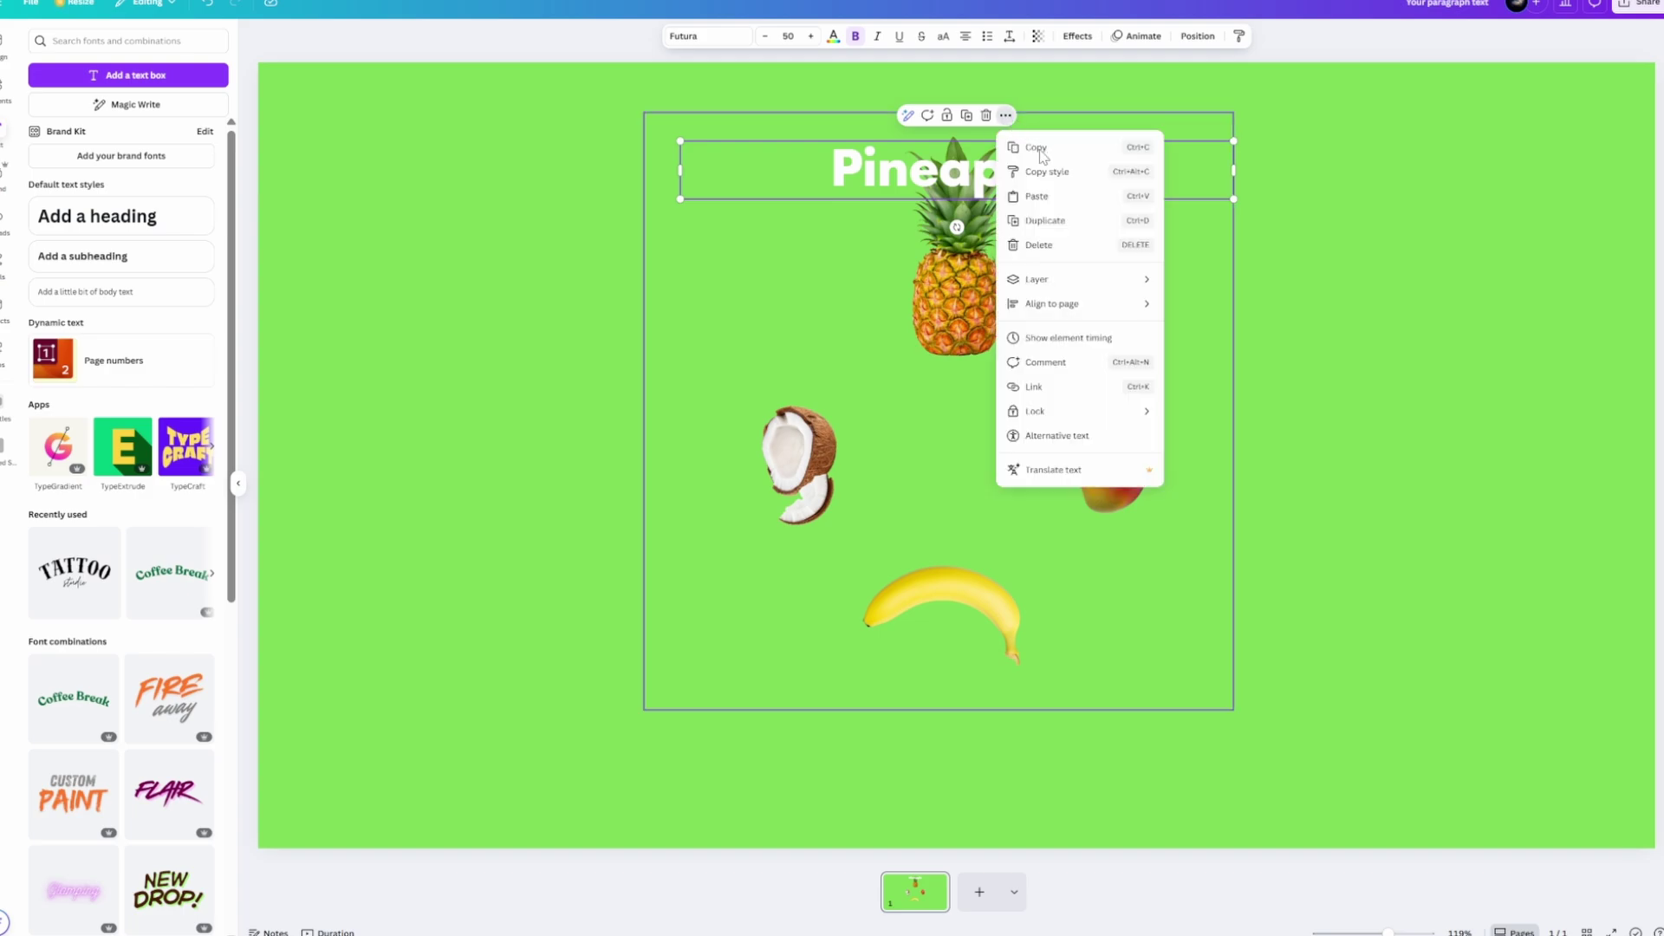
click(1050, 201)
drag(1006, 187, 1125, 469)
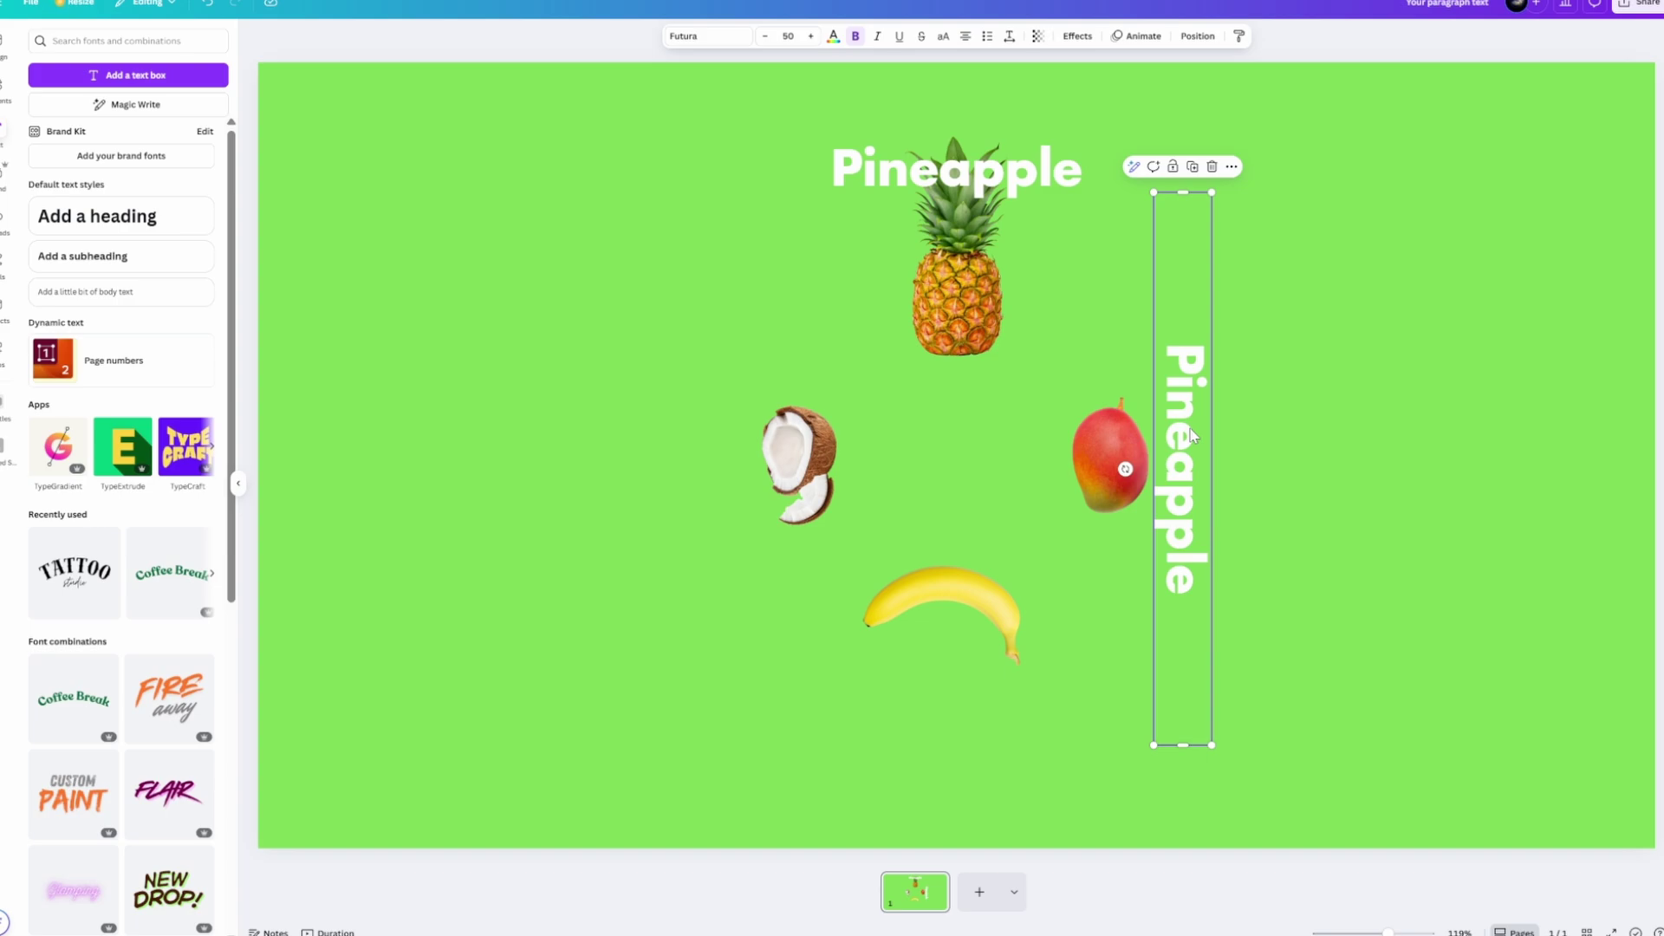
double_click(1193, 435)
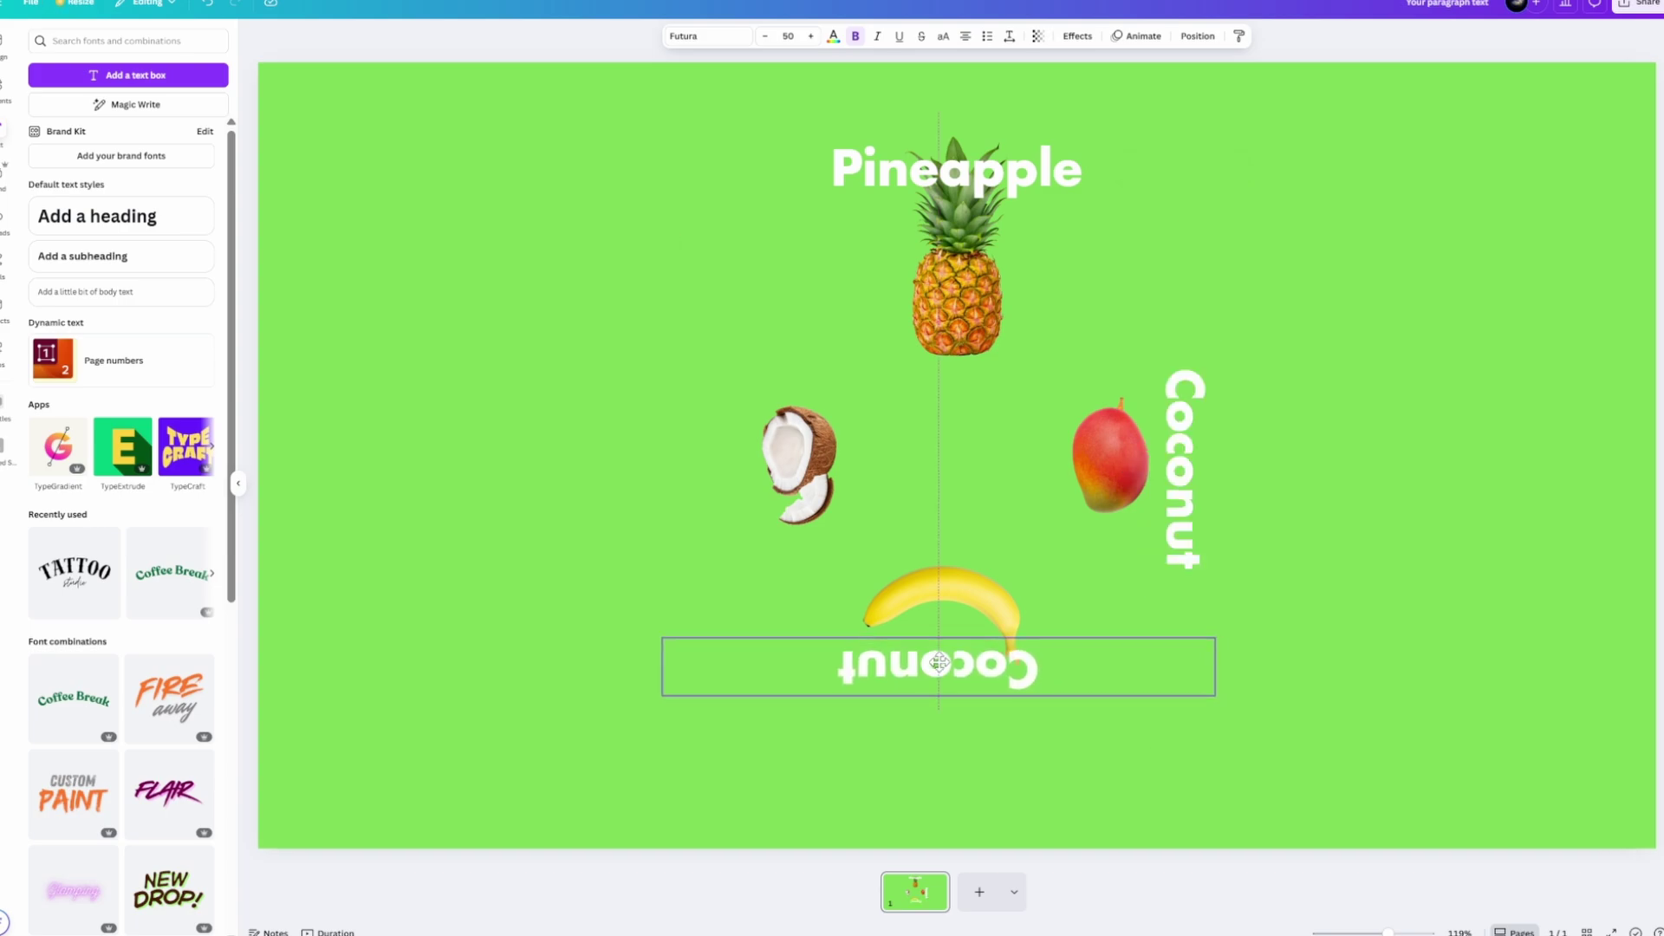
- Place the upside-down copy of the label beneath the banana and change its text to "Banana"
drag(938, 665, 939, 659)
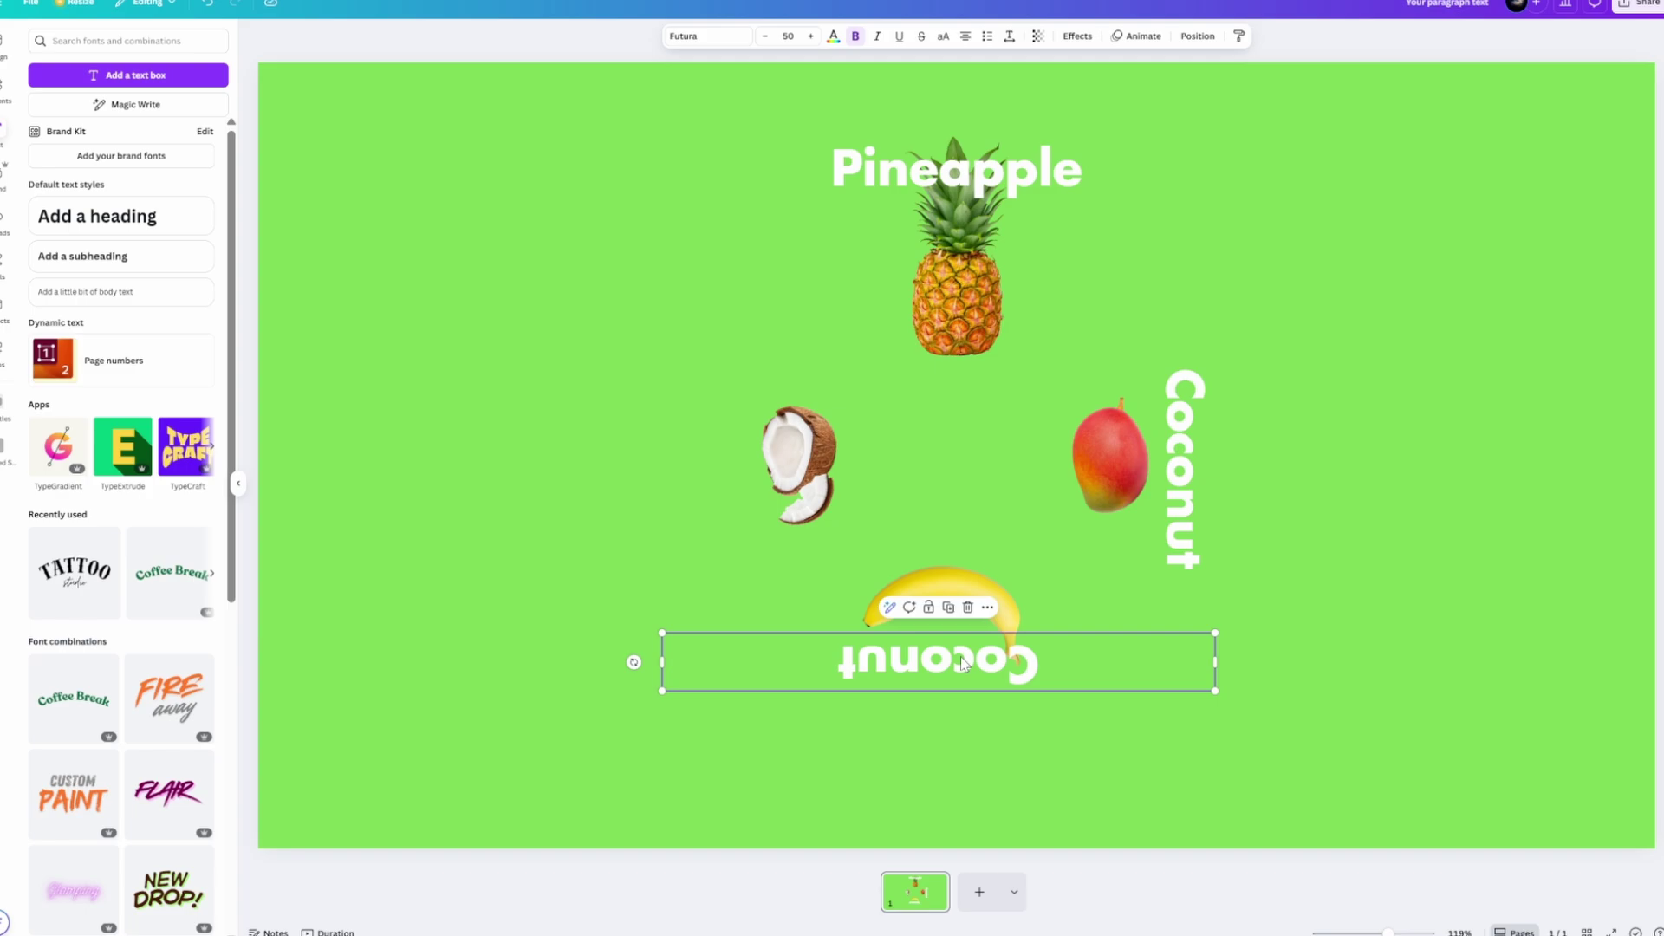
double_click(939, 659)
text(Ban)
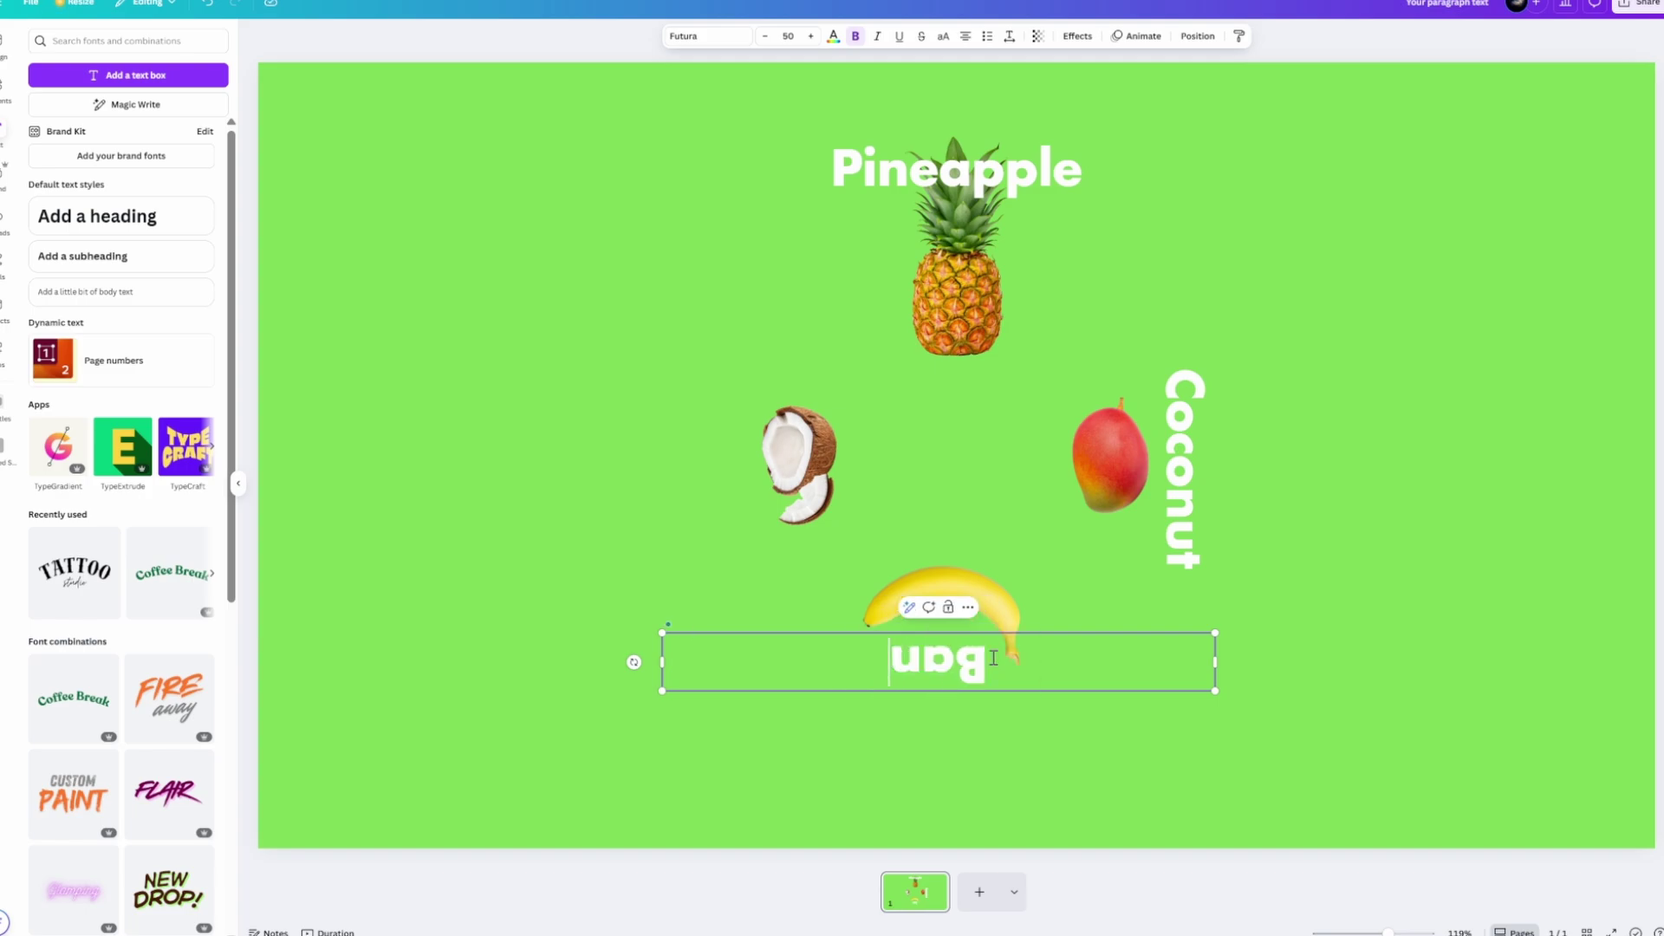
text(ana)
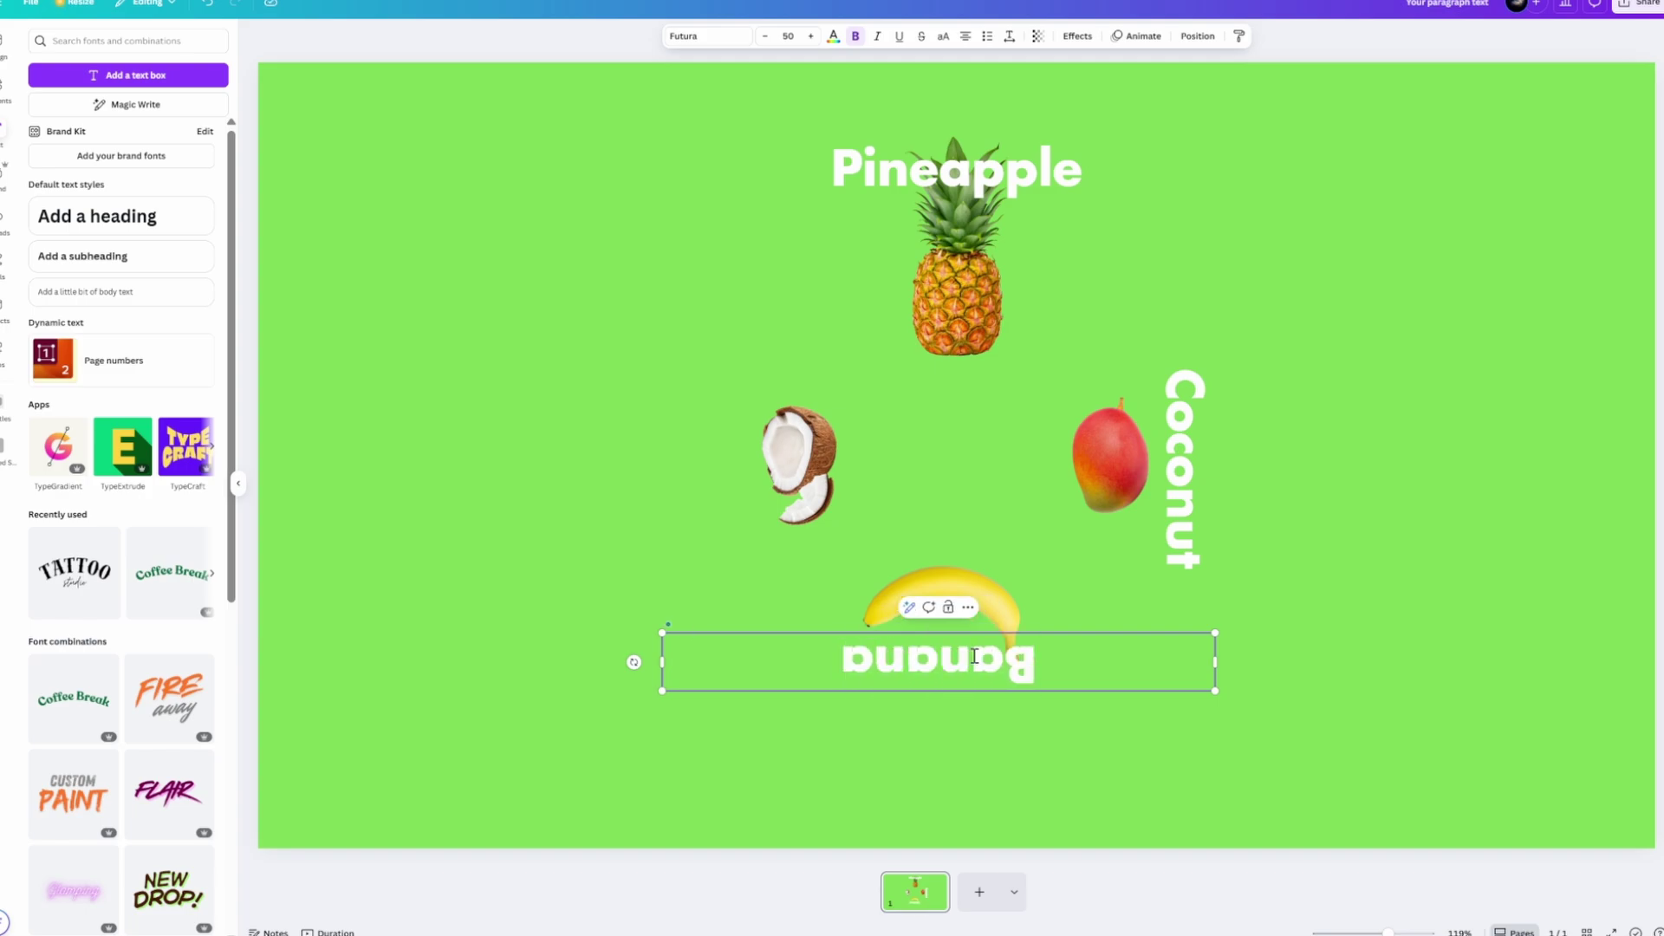
right_click(974, 656)
key(Escape)
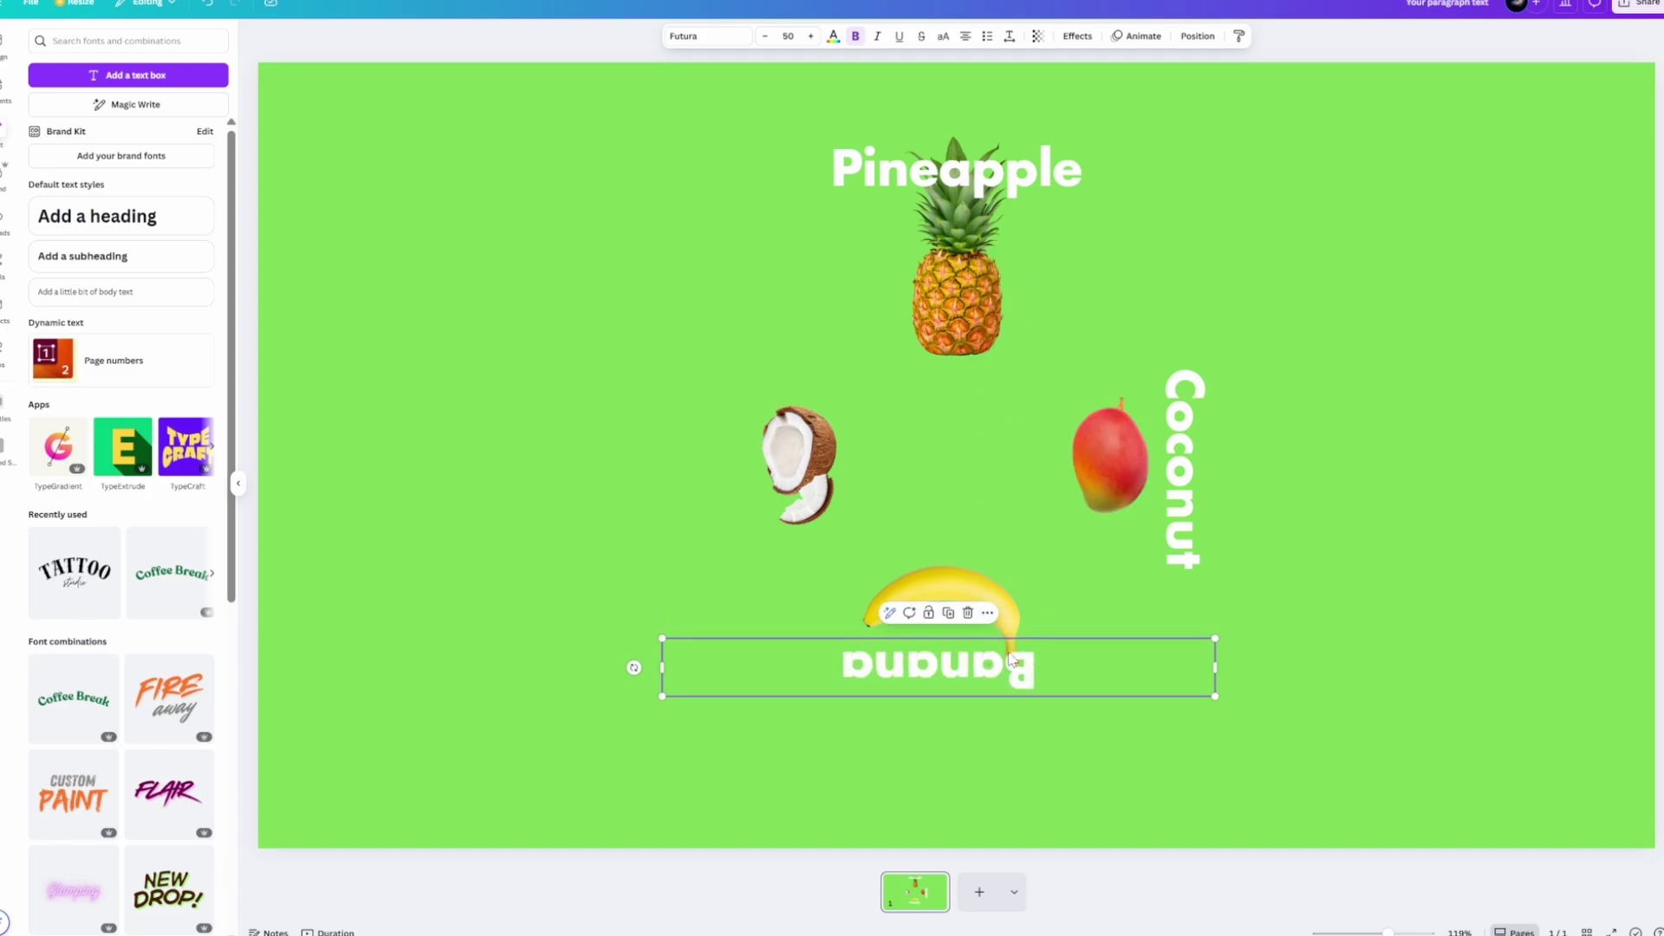
- Duplicate the Banana label as a "Mango" label, rotated to read upwards along the coconut's outer side
click(989, 614)
click(1036, 314)
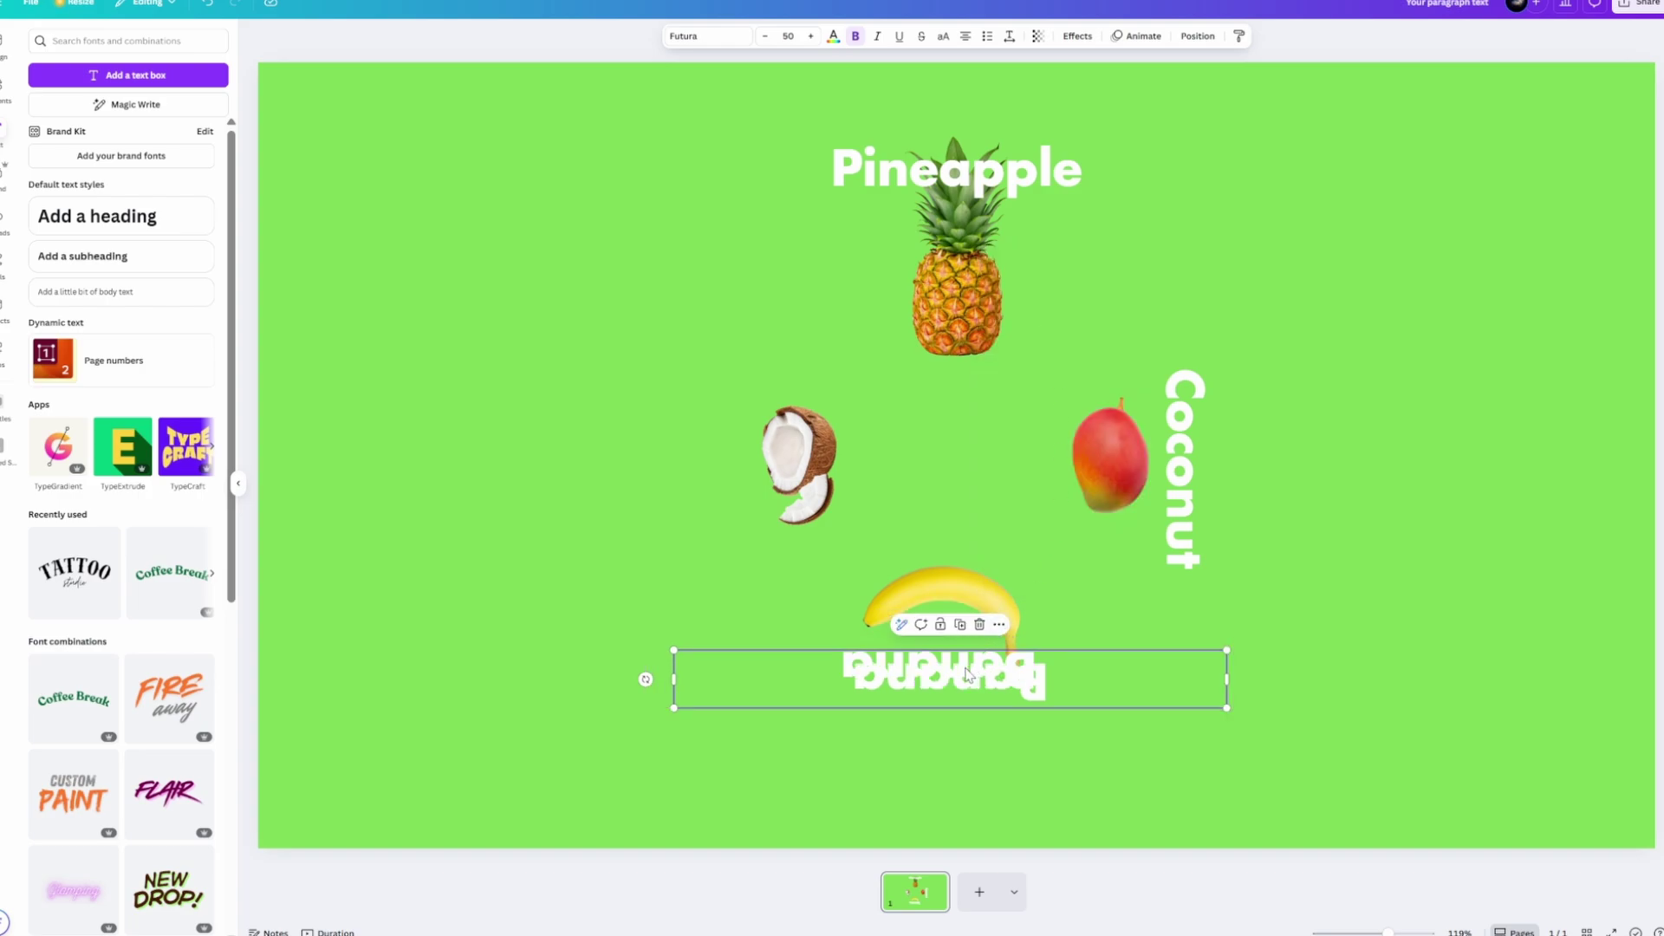
drag(968, 674, 755, 465)
drag(429, 470, 730, 165)
double_click(718, 433)
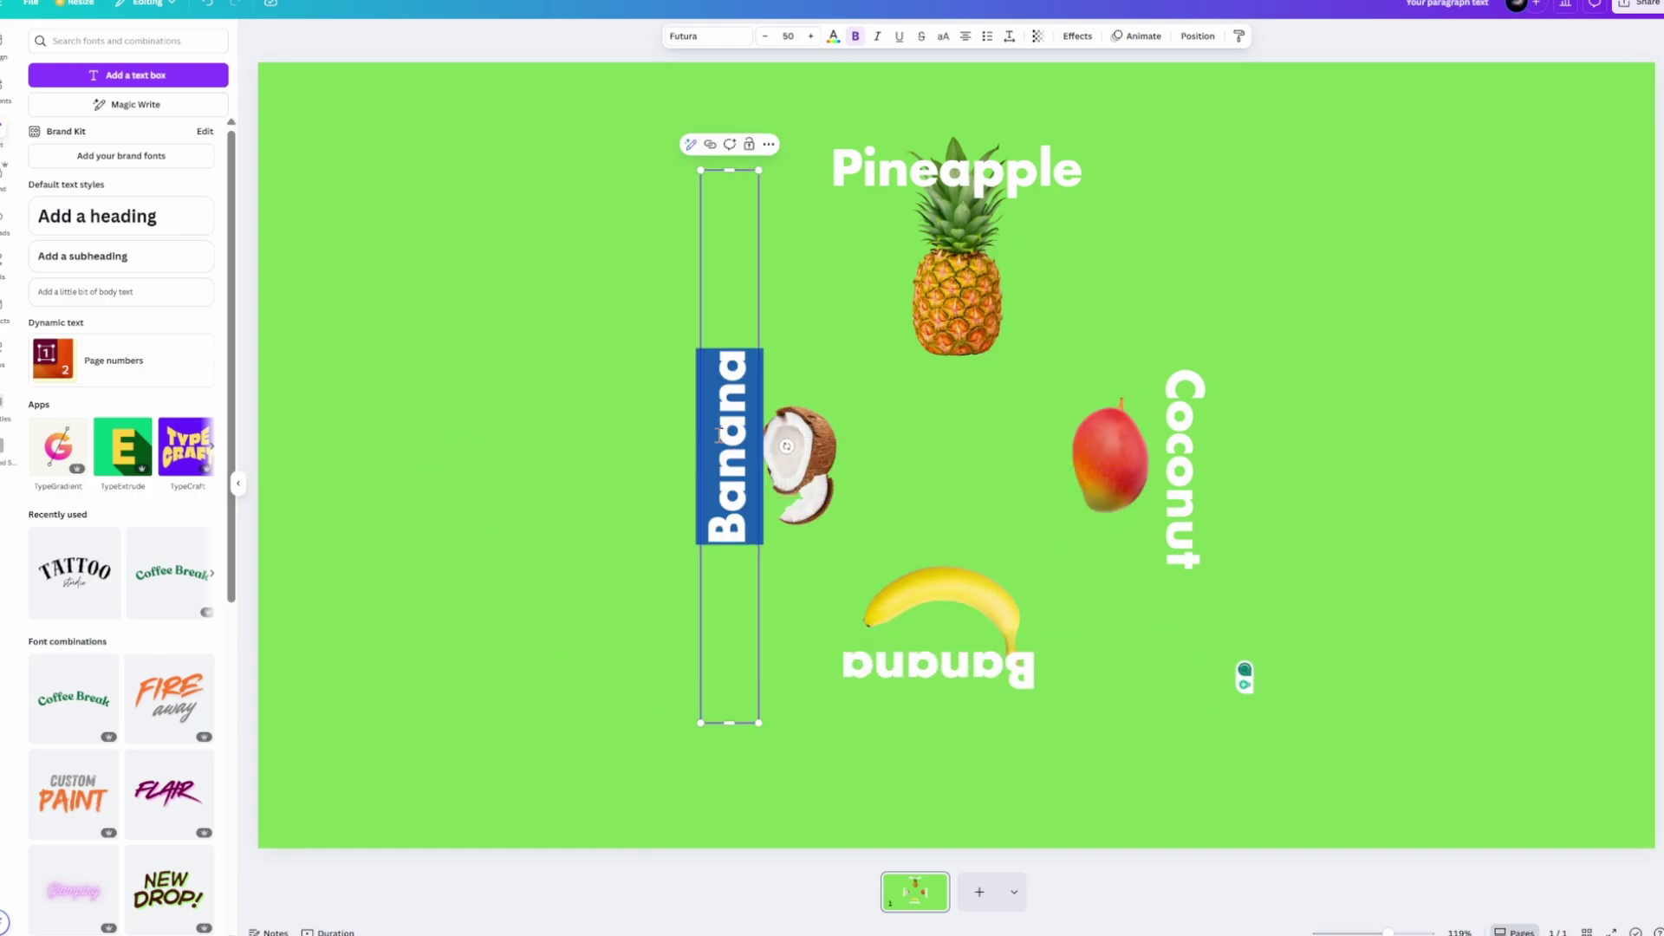
key(BackSpace)
text(Mango)
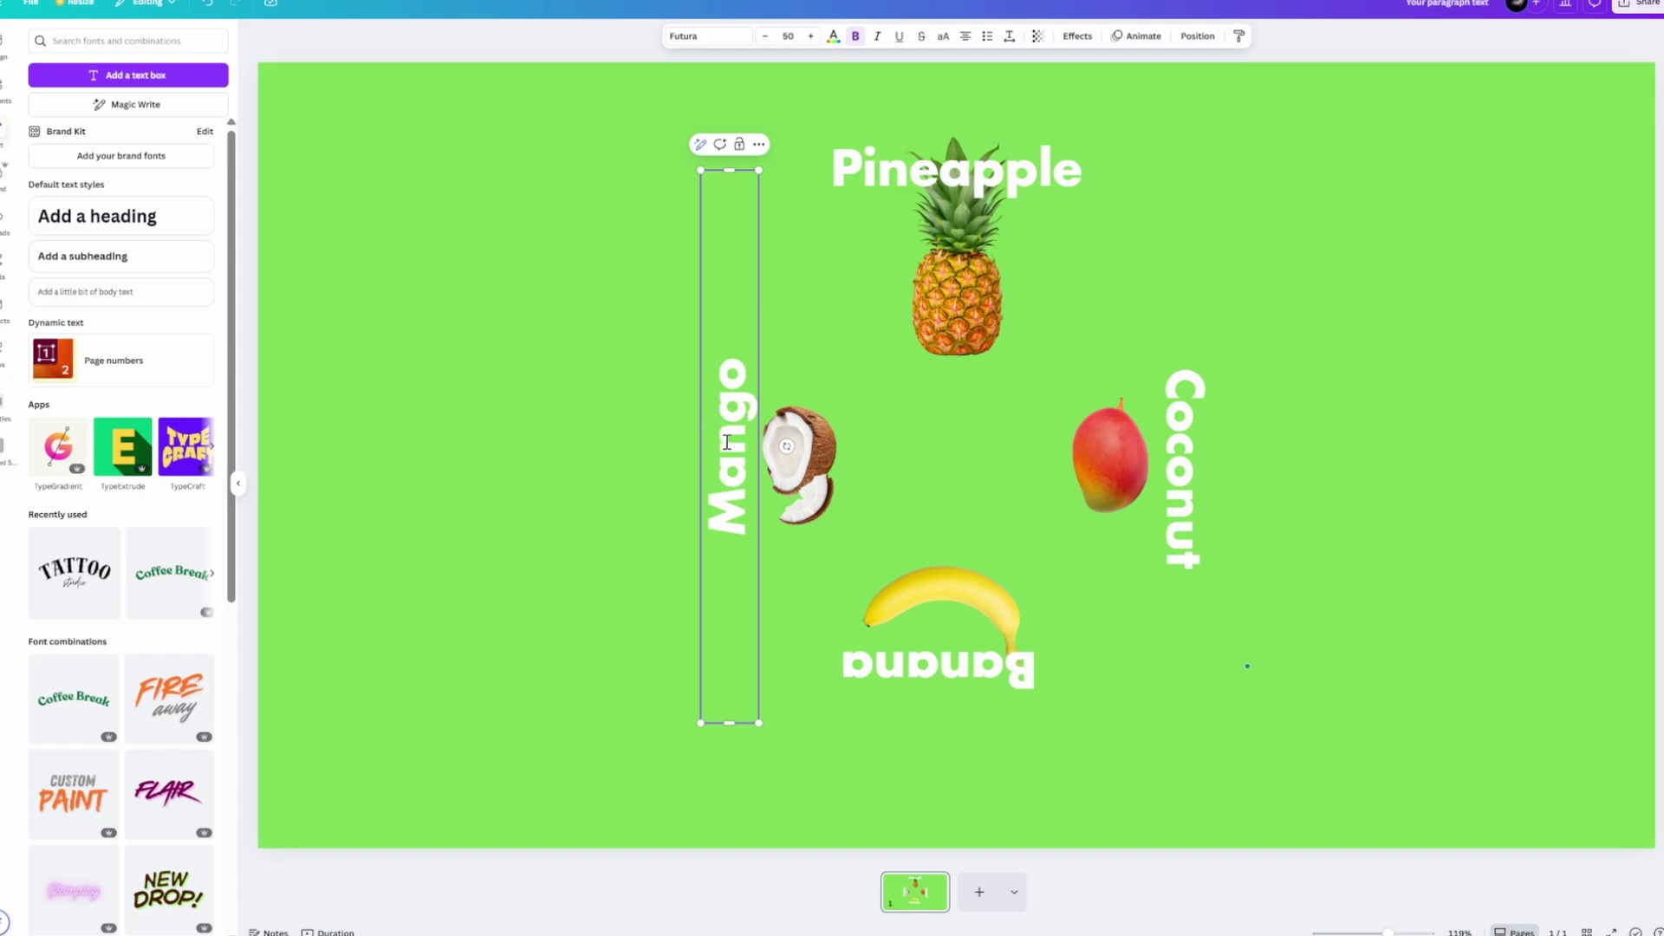
click(874, 269)
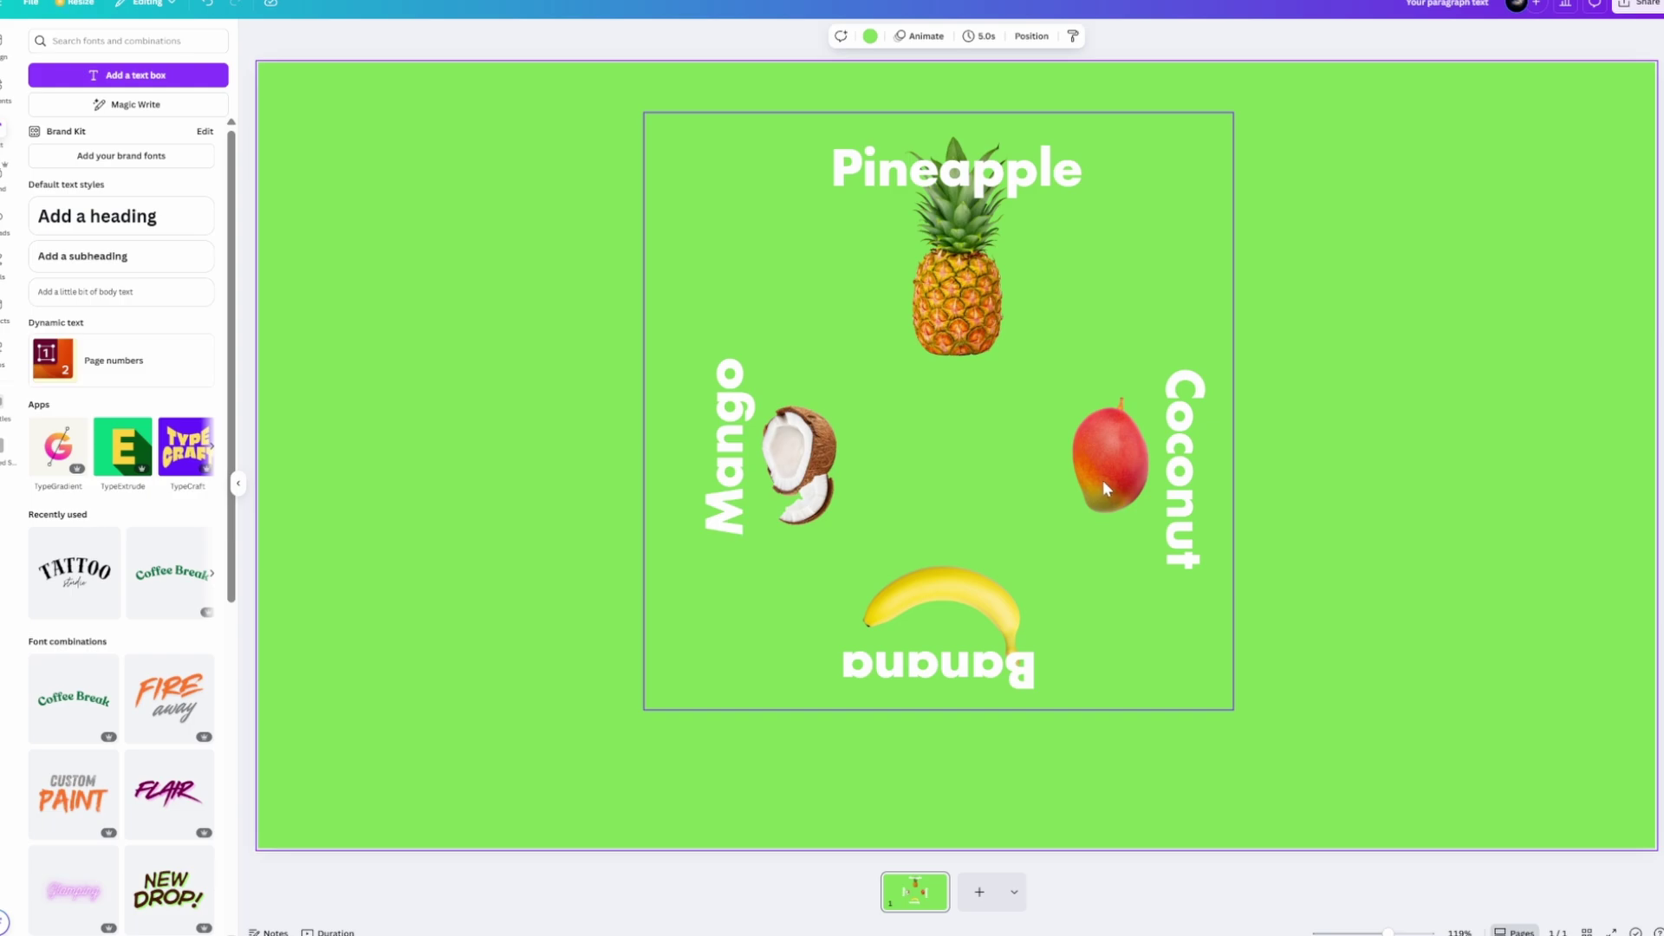
- Delete the four fruit images from the group, keeping the colourless circle and the text labels
click(1117, 453)
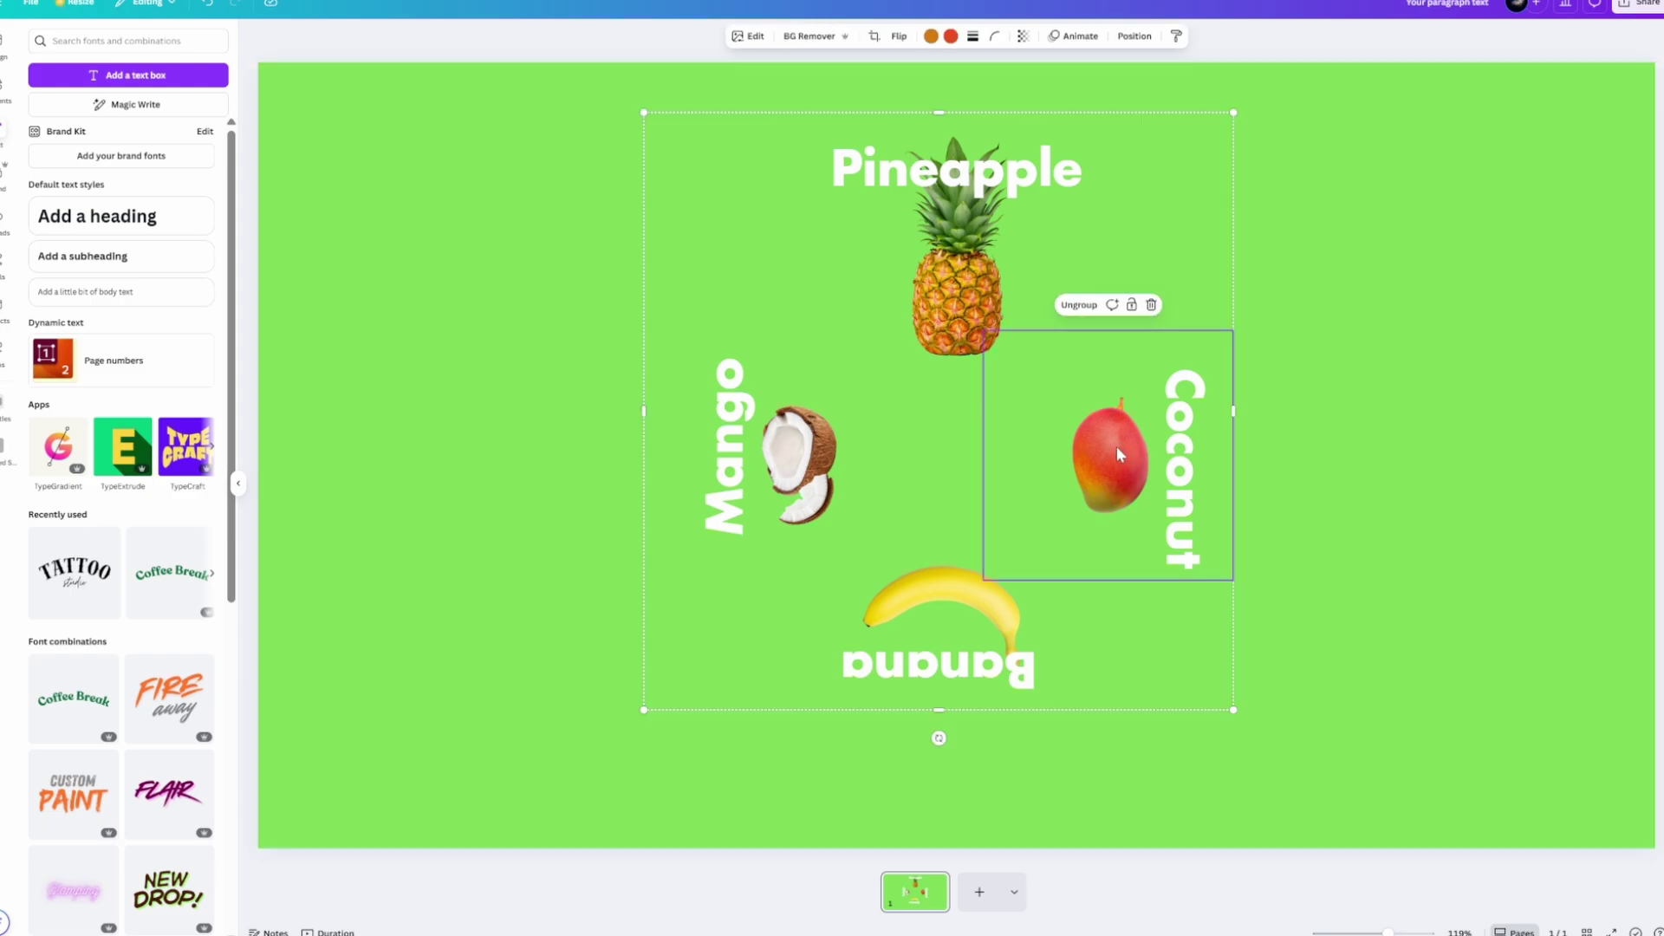
click(1143, 301)
click(965, 284)
key(Delete)
click(840, 296)
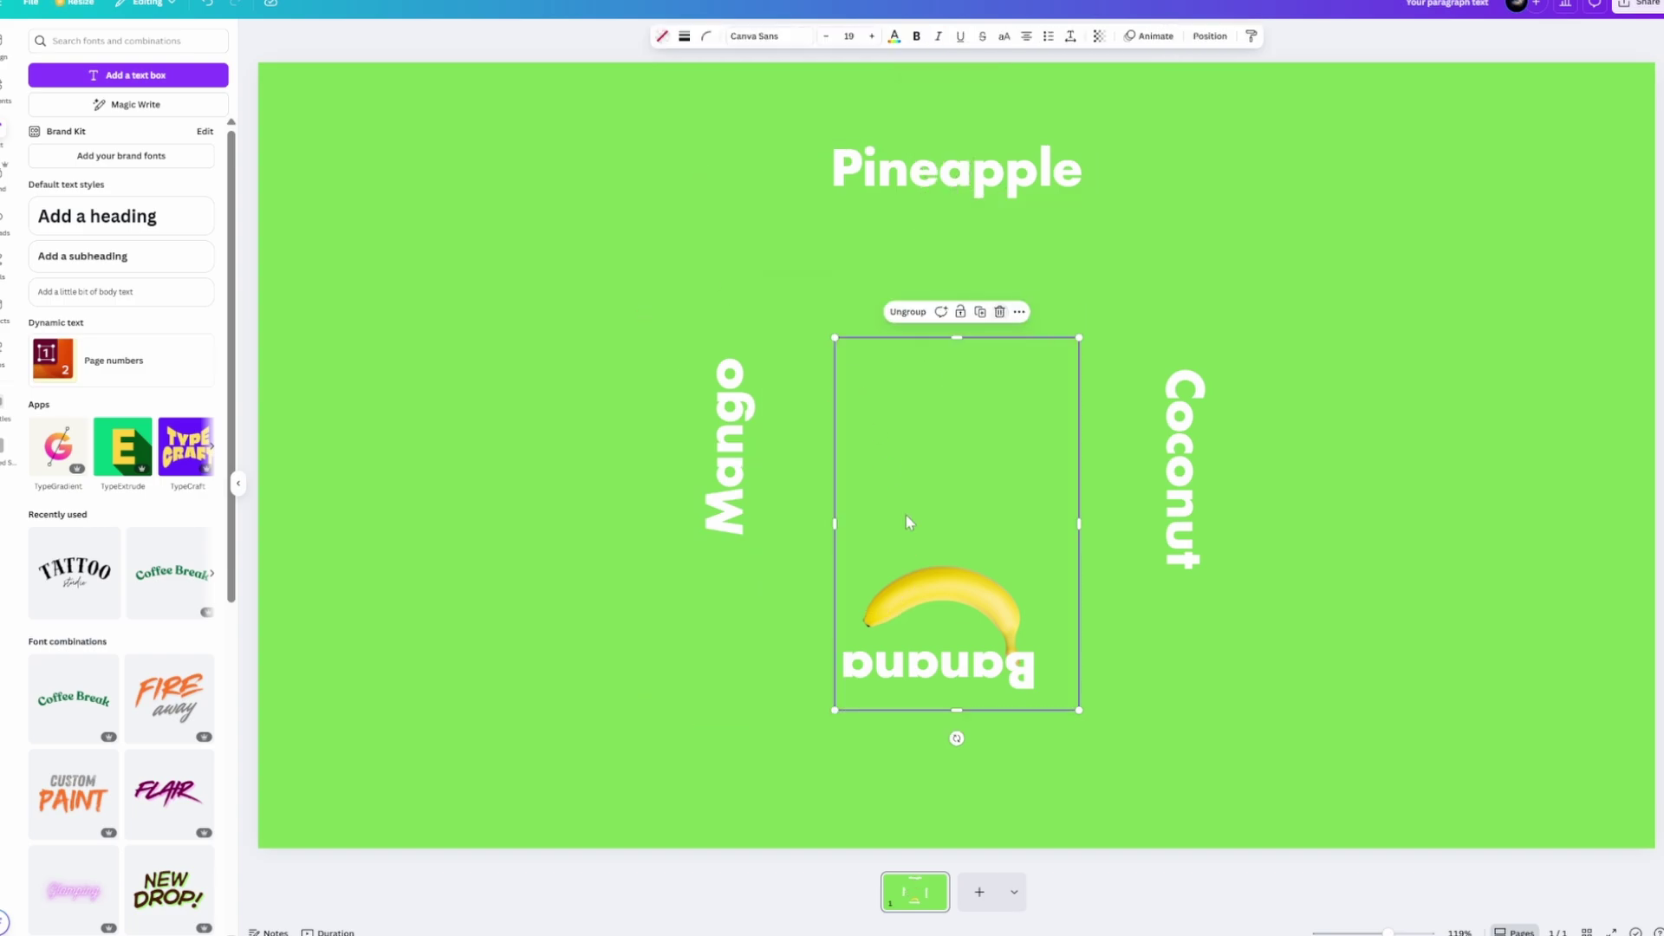
key(Delete)
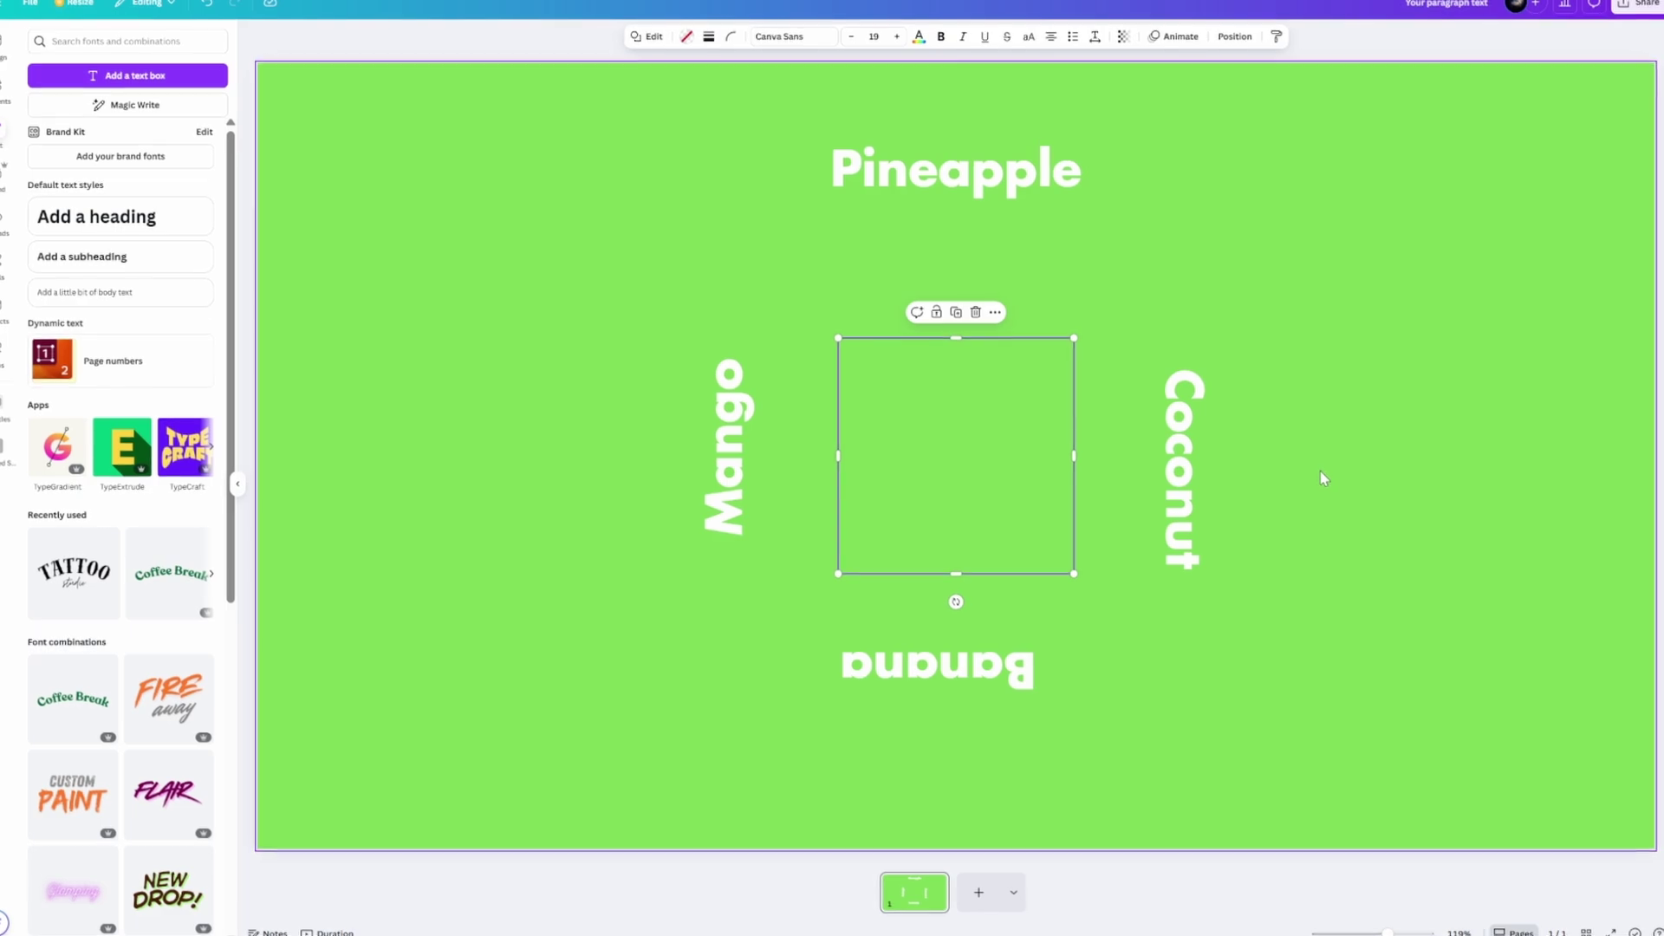
- Download the text-label design as a transparent-background PNG at size 3.125 (6,000 × 3,375 px)
click(1641, 4)
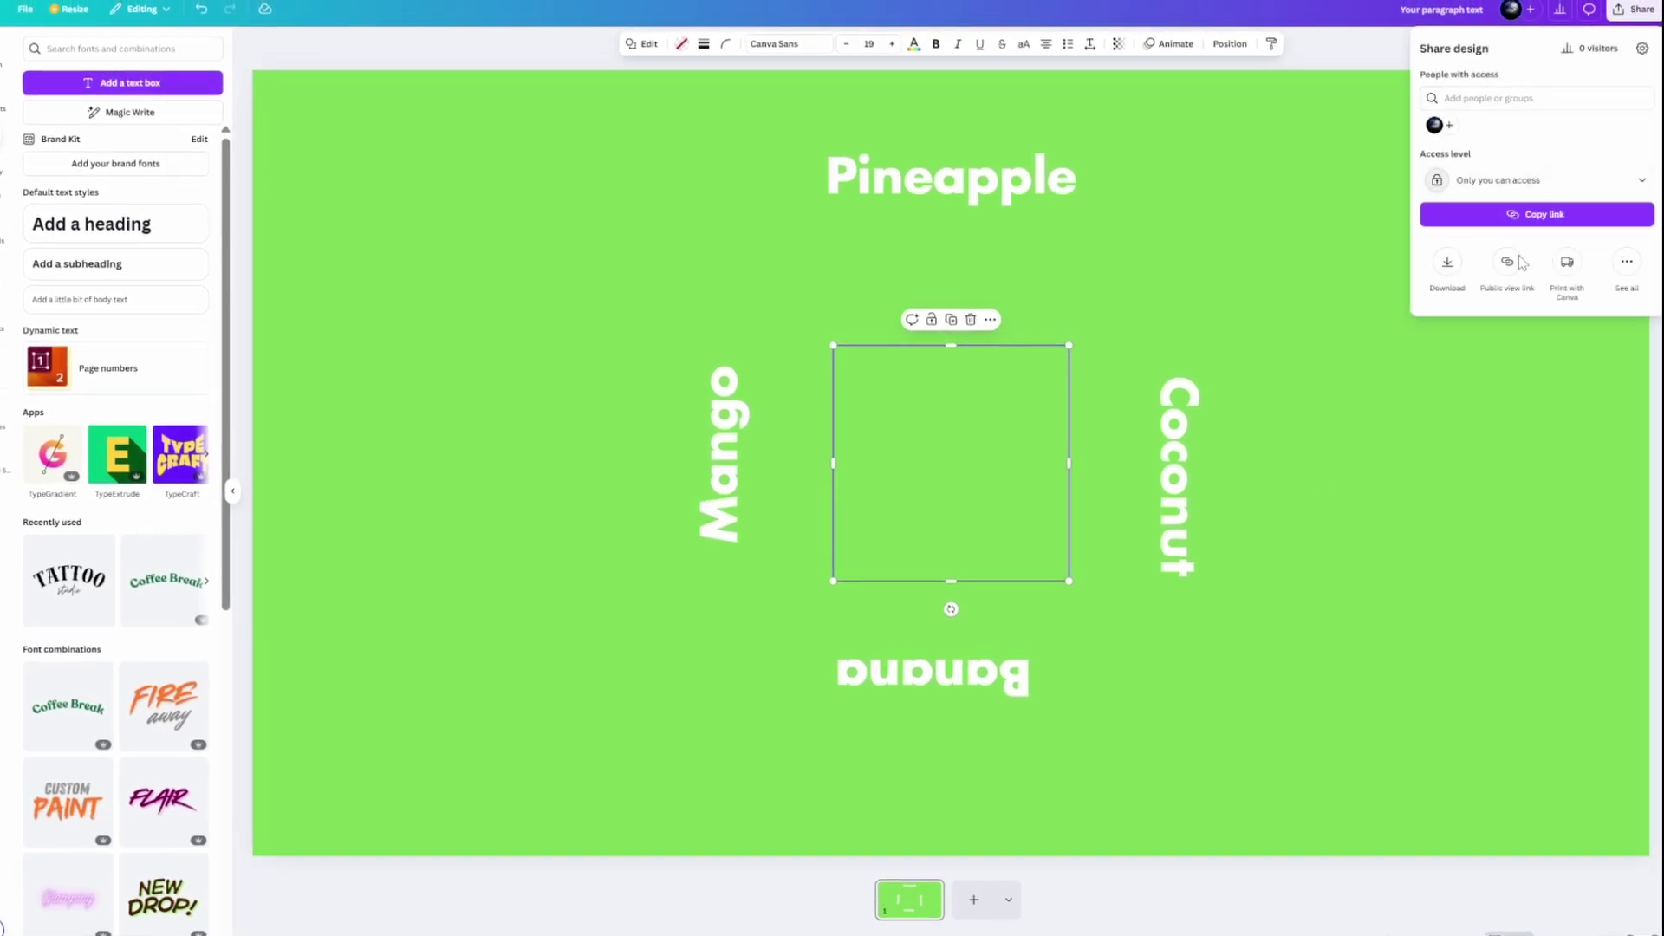
click(1447, 262)
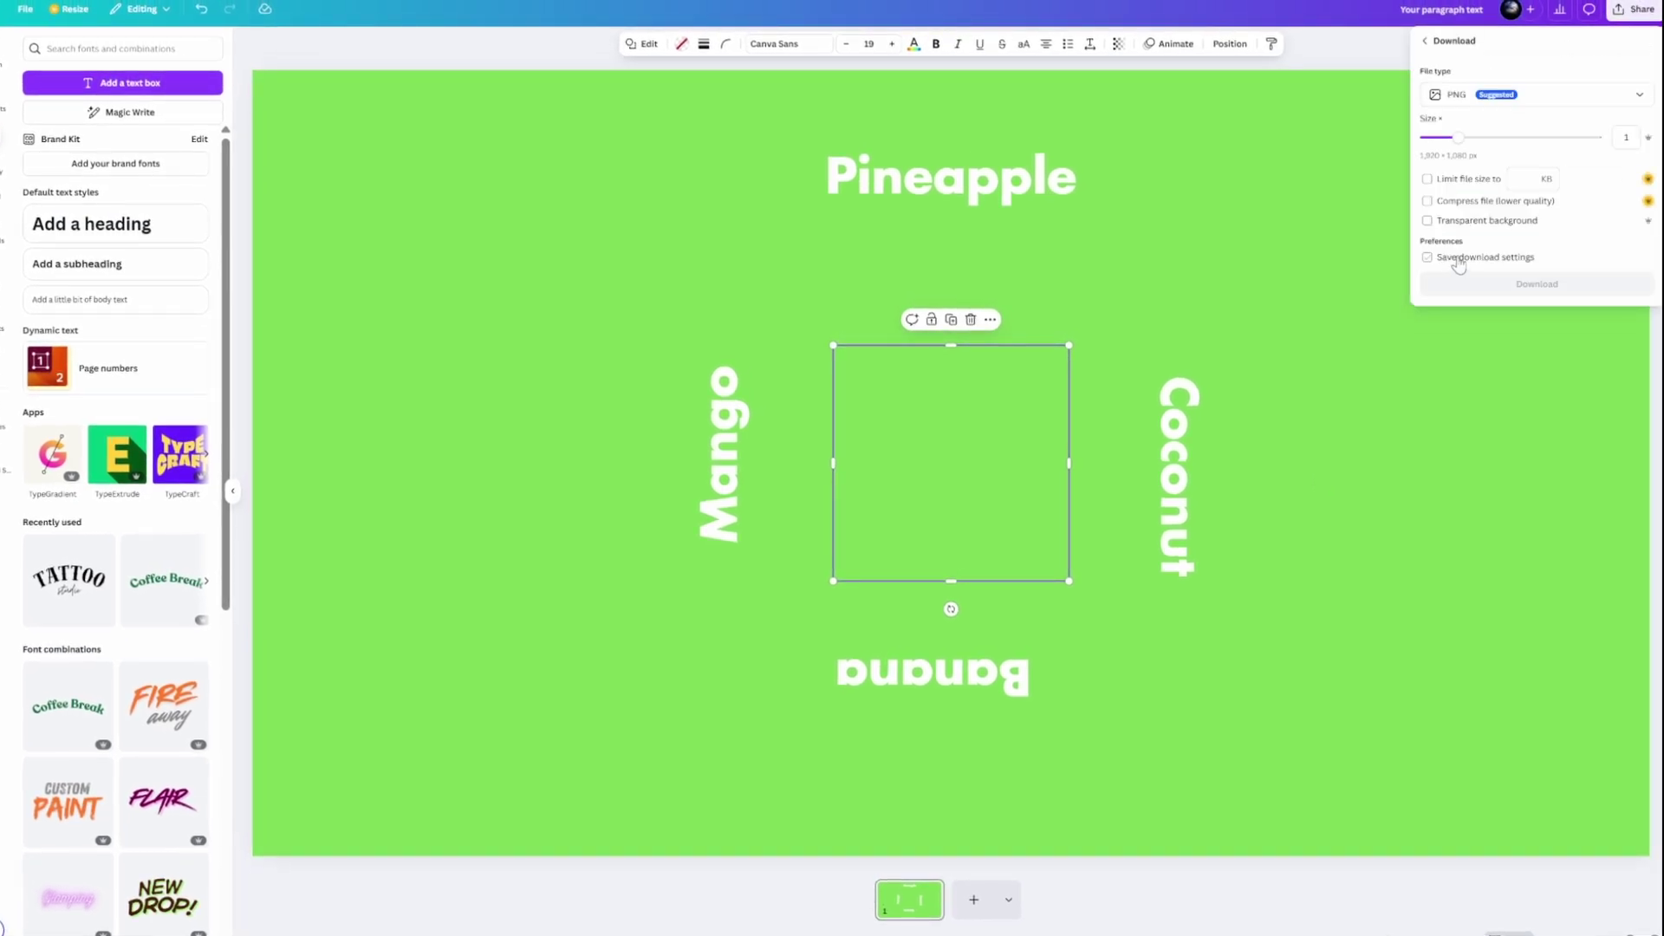
click(1428, 222)
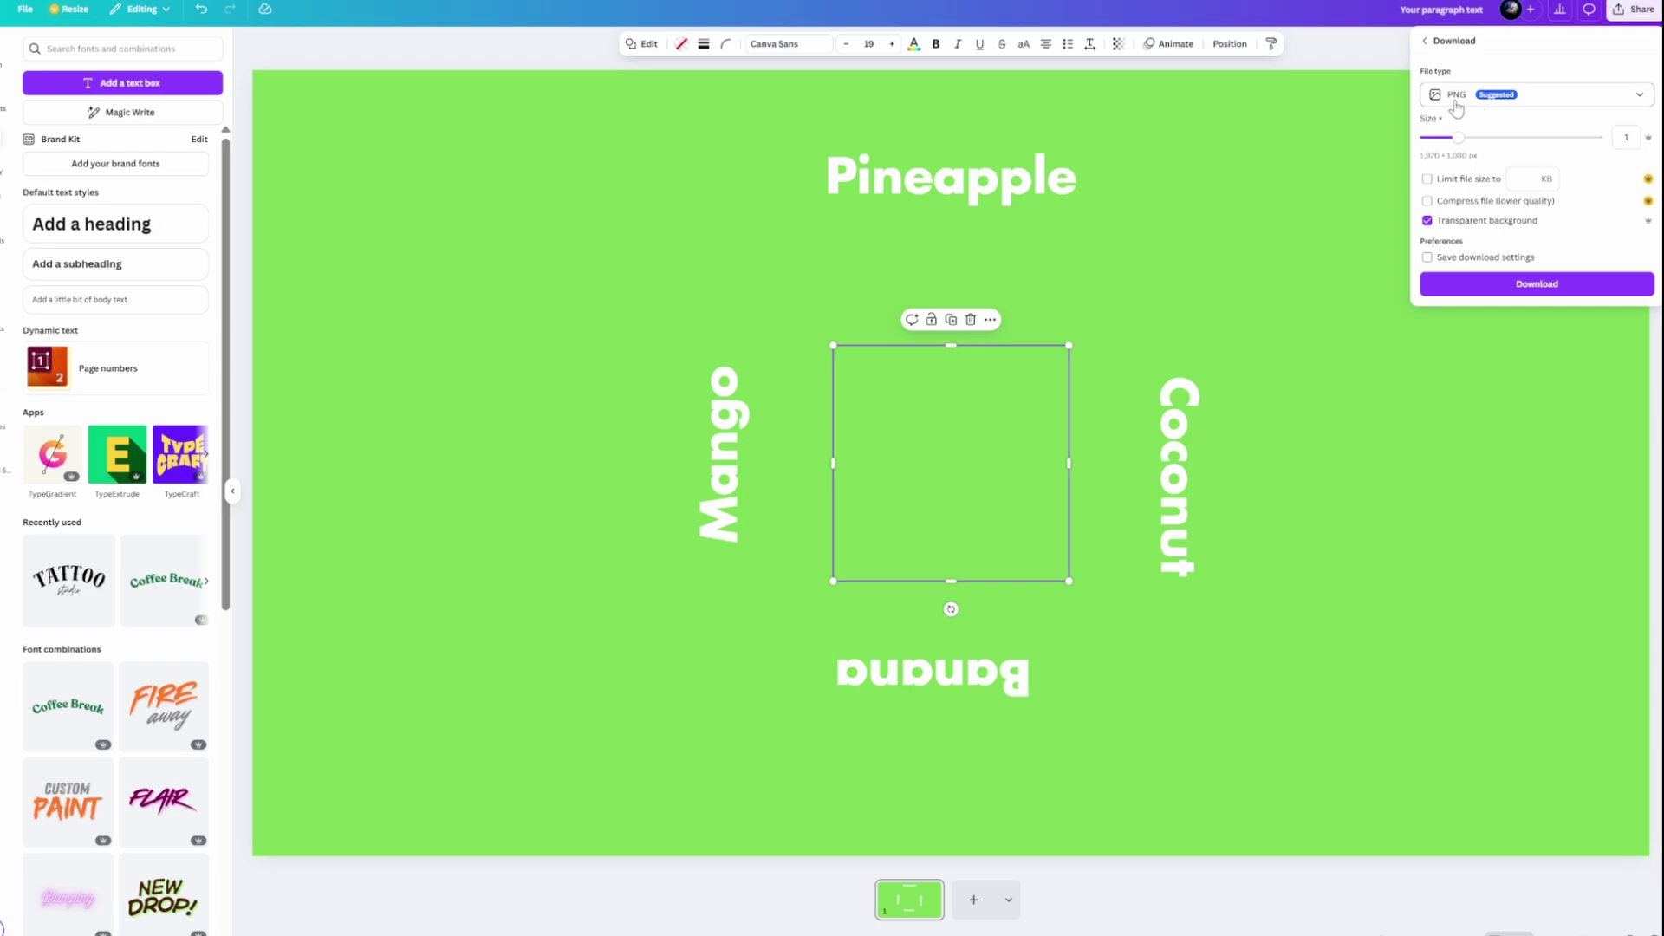
drag(1459, 137, 1605, 143)
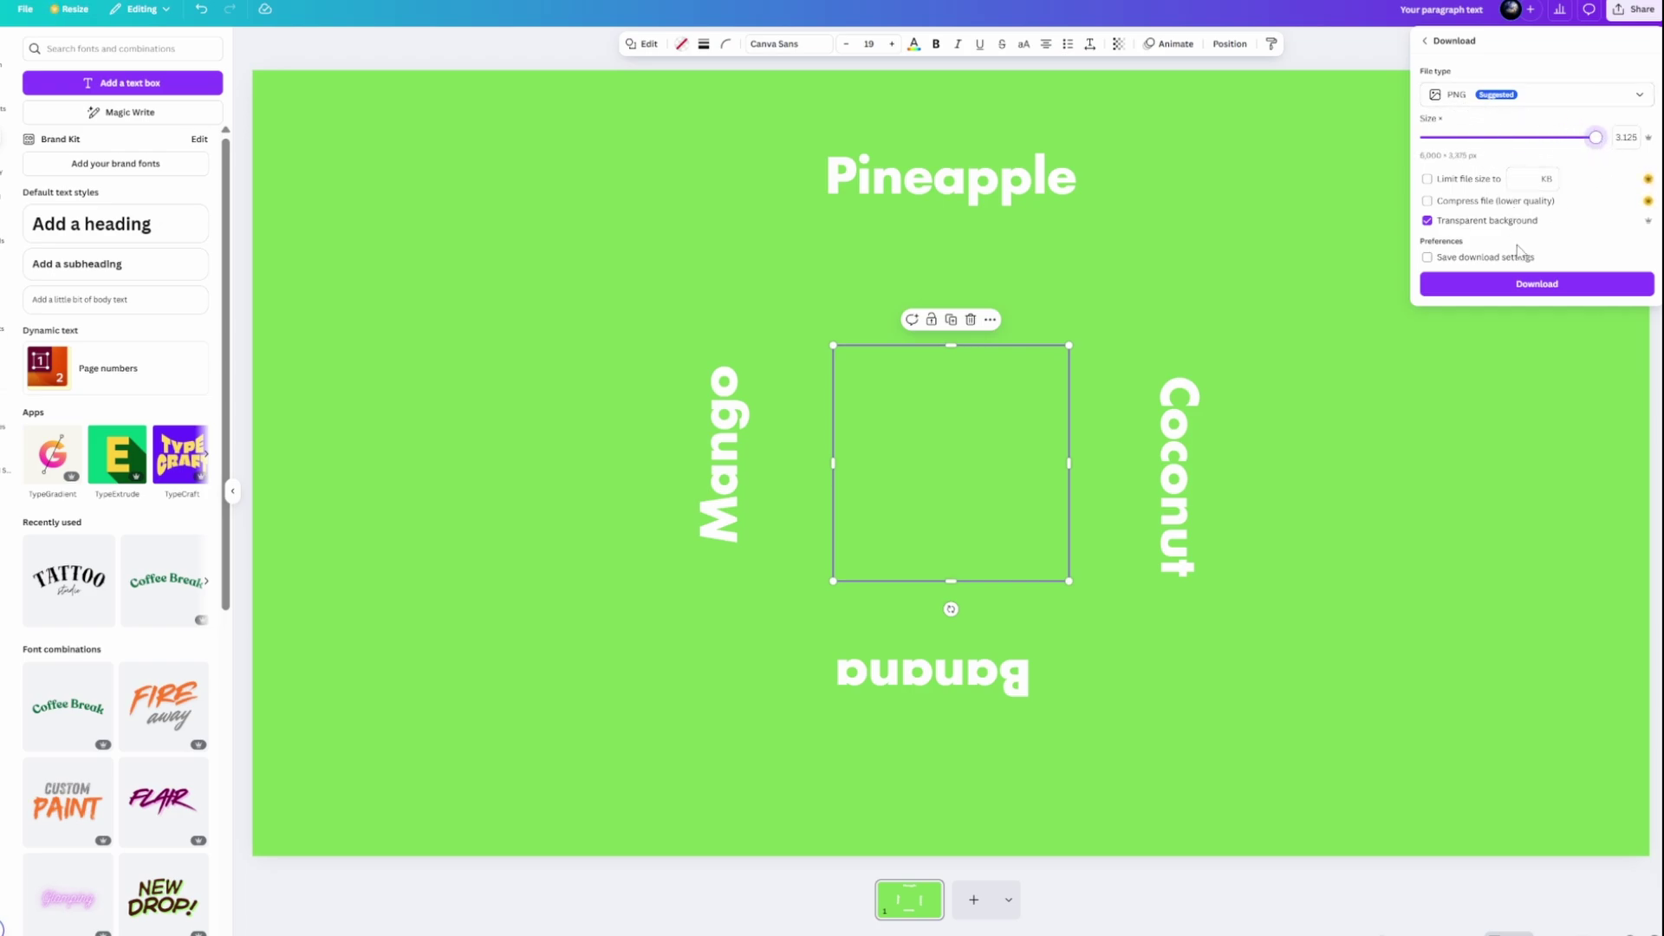
click(1509, 288)
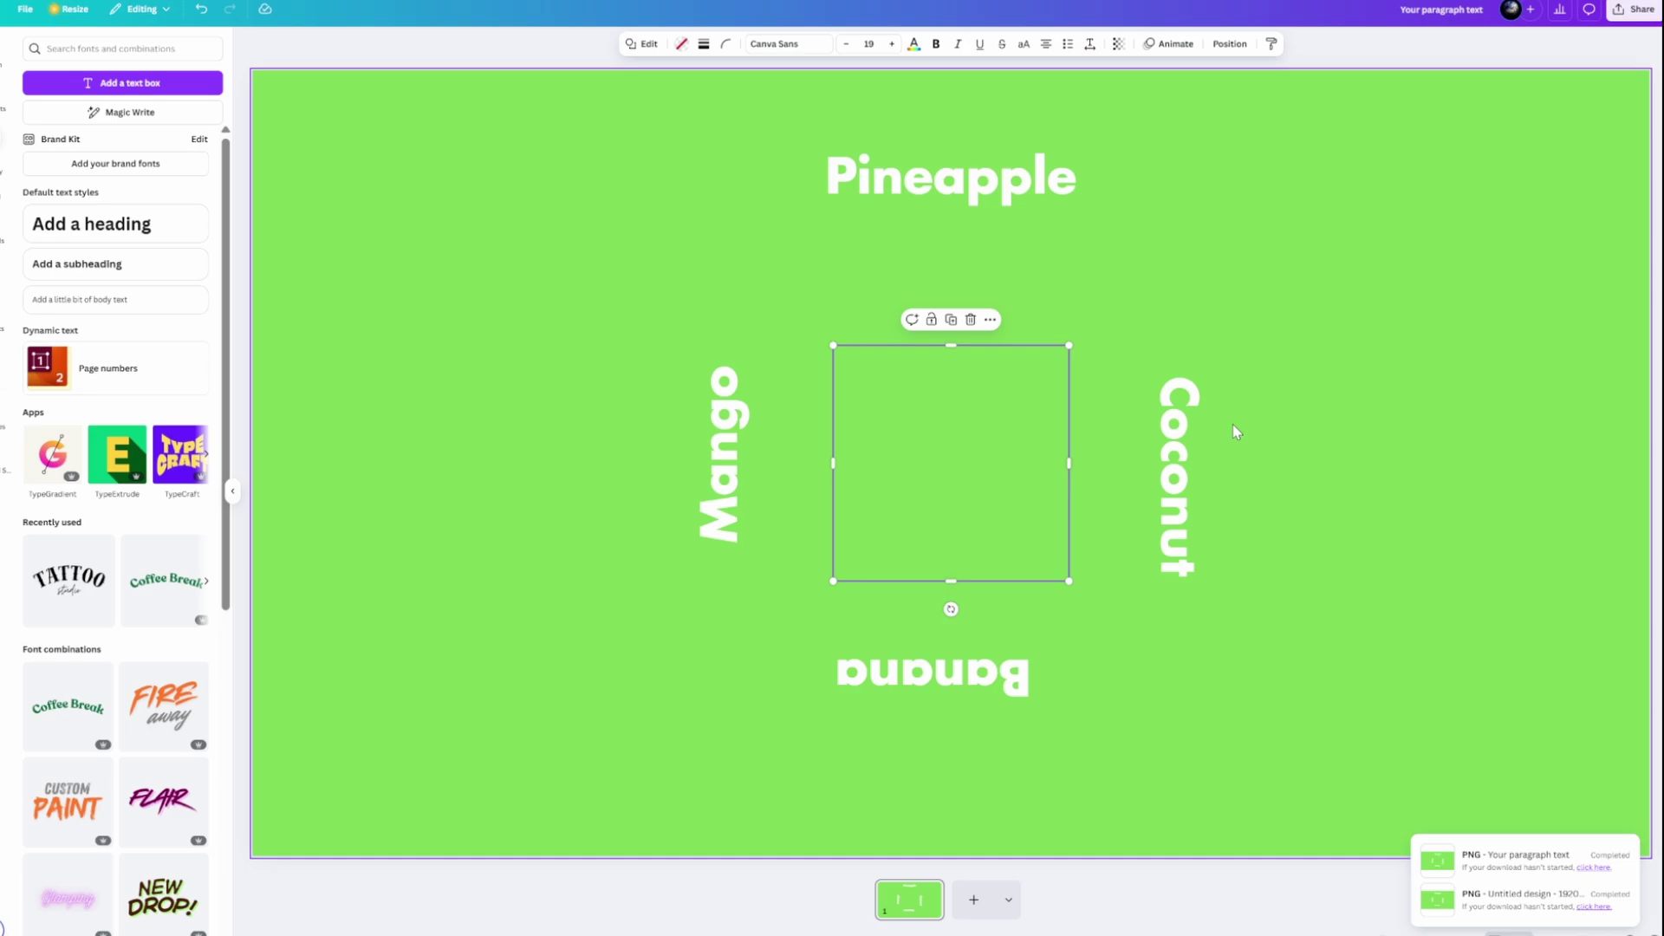
- Delete the four text labels and the colourless circle, leaving the green page empty
drag(1229, 750, 594, 76)
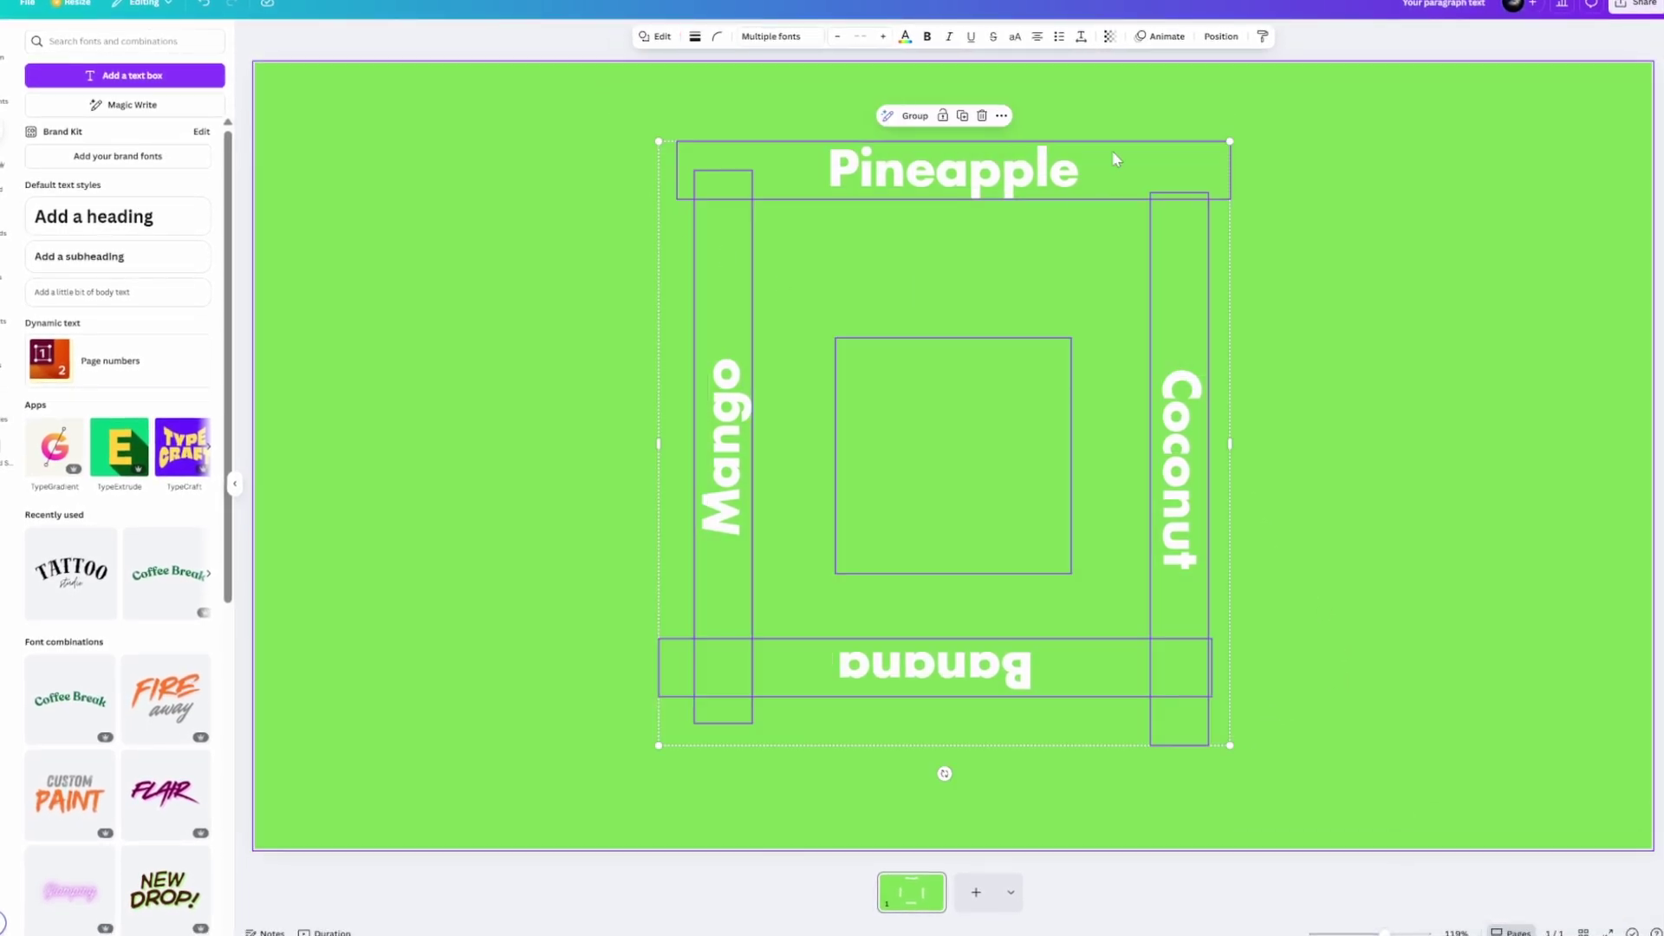
click(983, 116)
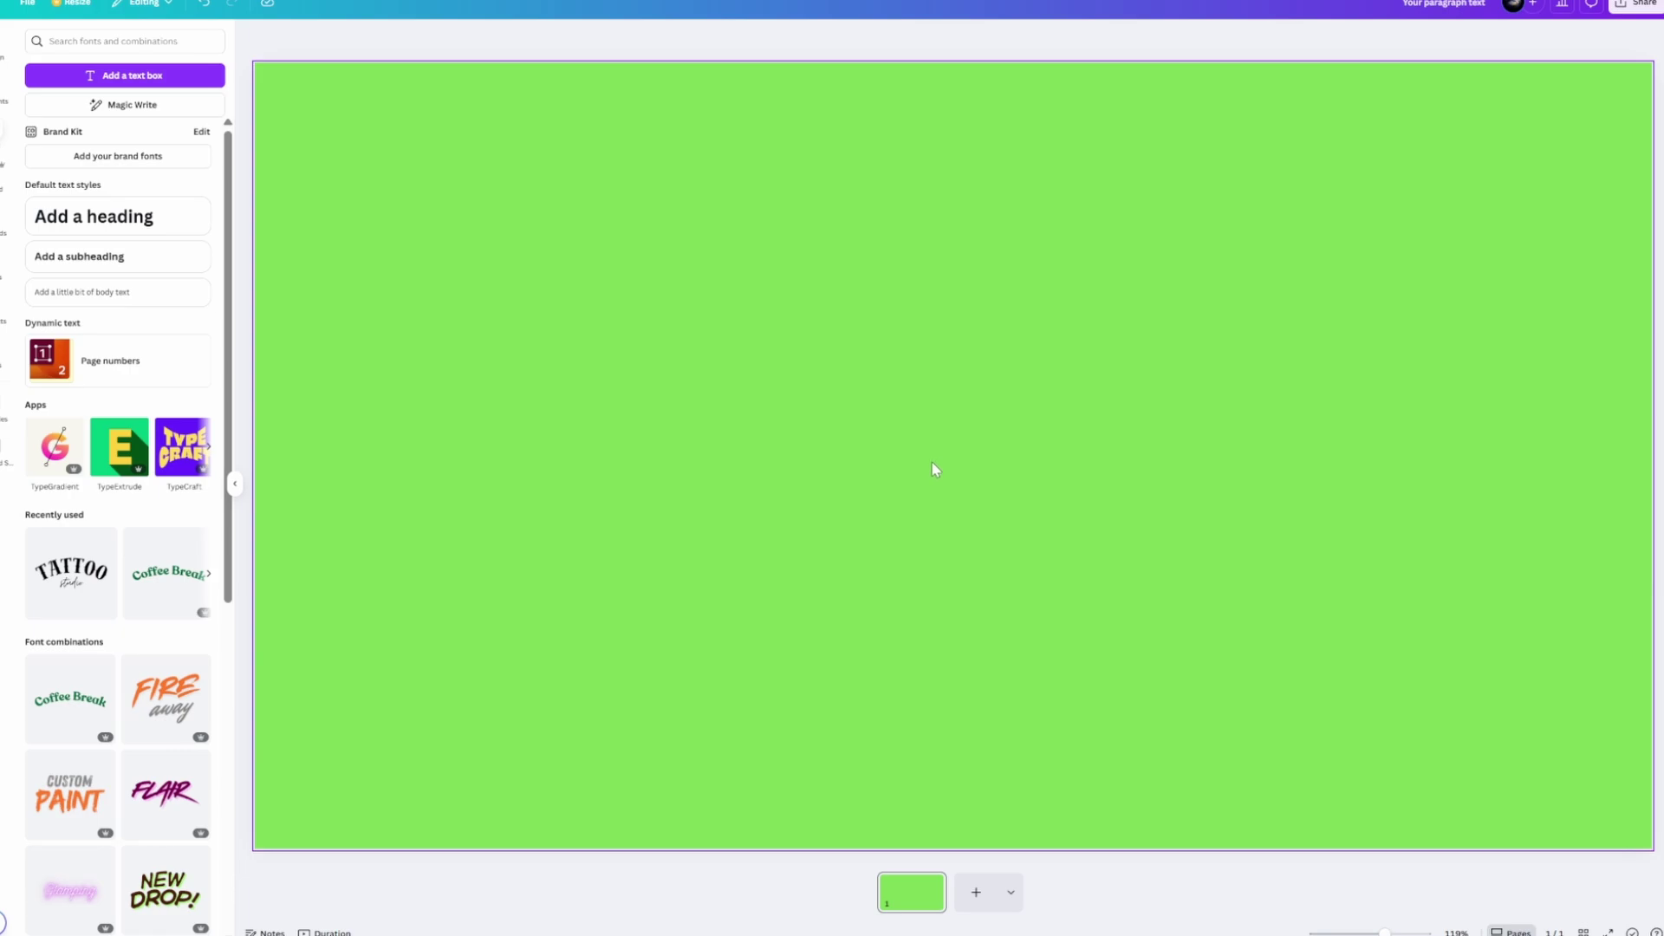
scroll(1092, 719, down, 5)
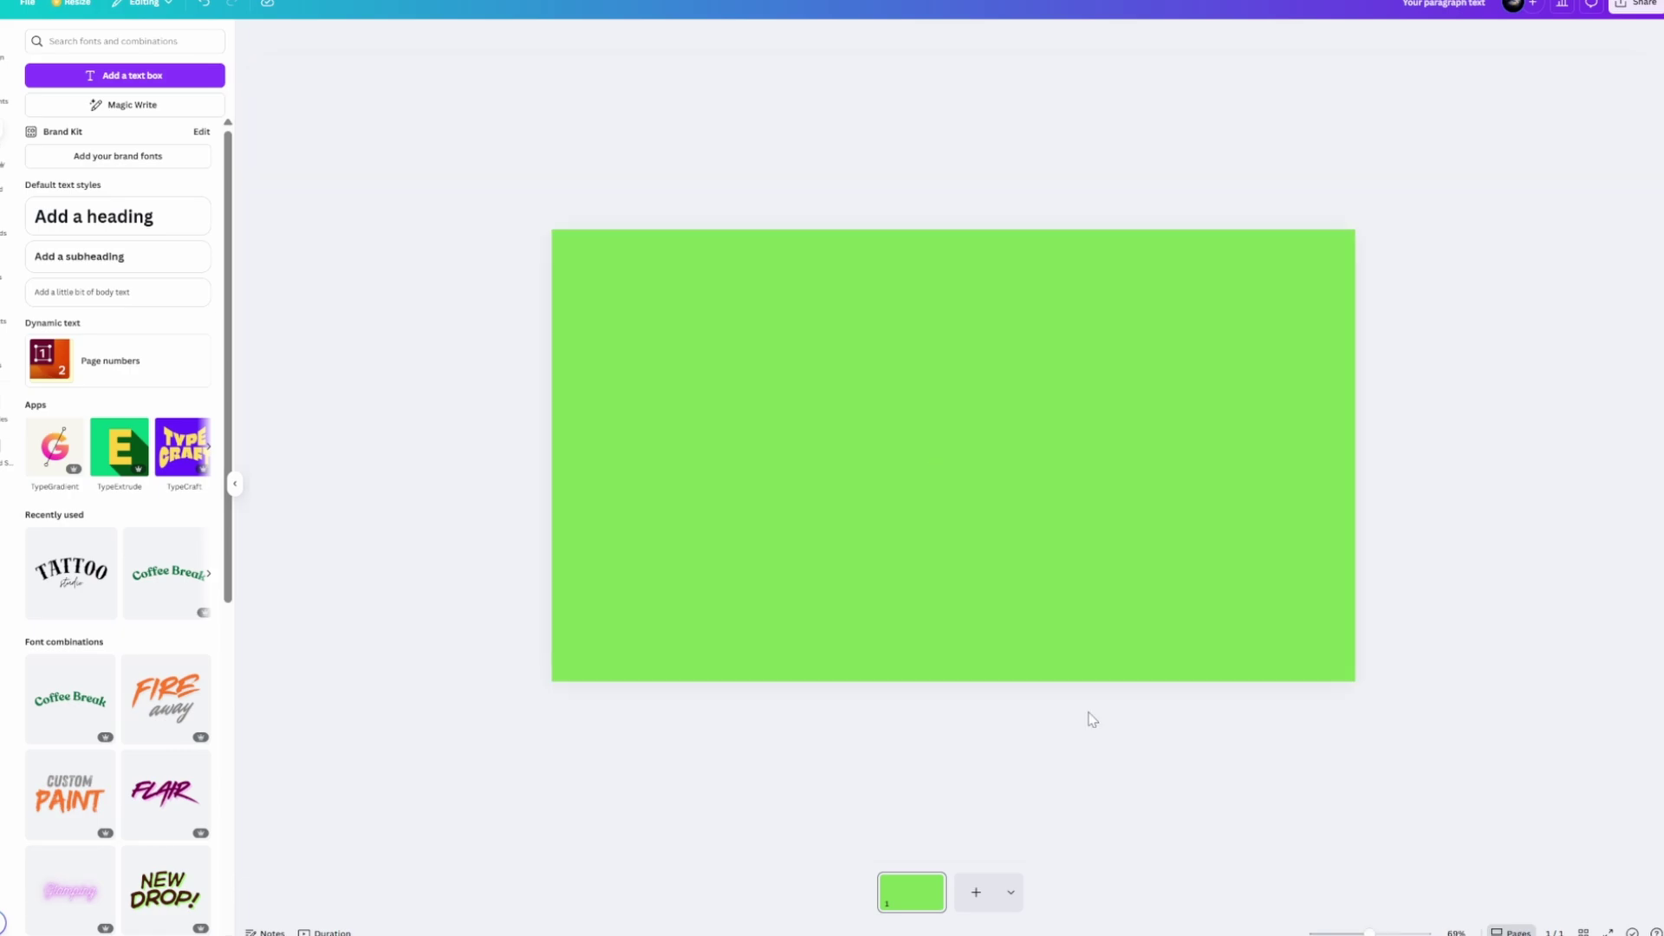
- Upload the two exported images, "Your paragraph text" and "Untitled design", from the Downloads folder
click(1, 217)
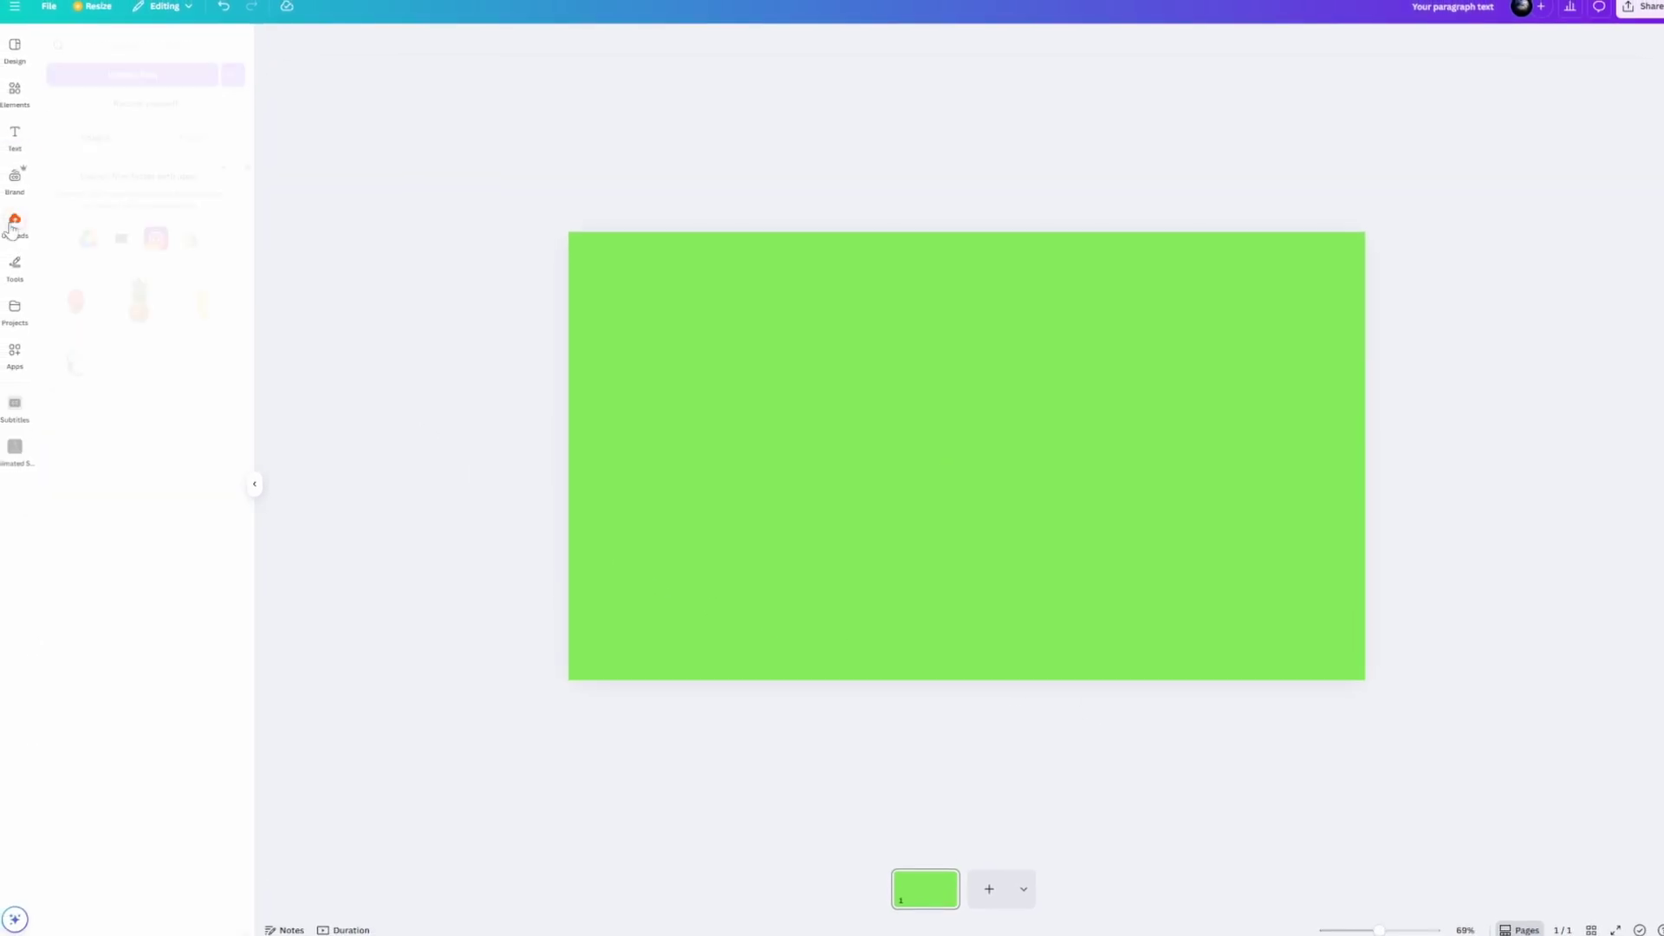
click(134, 76)
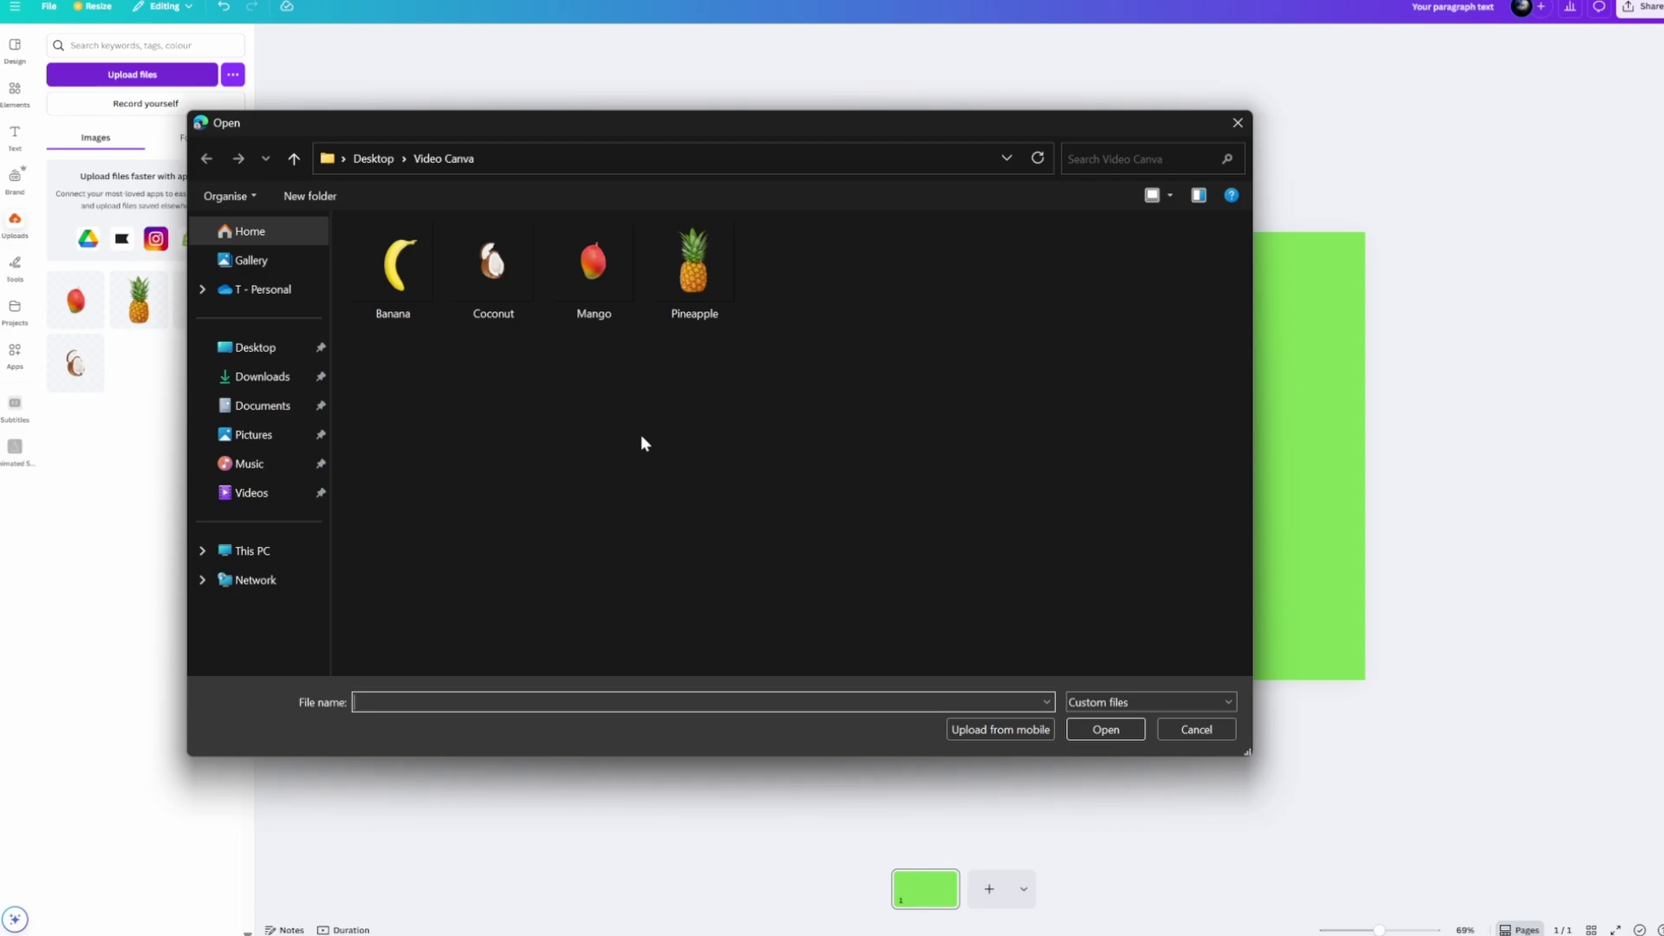
click(260, 376)
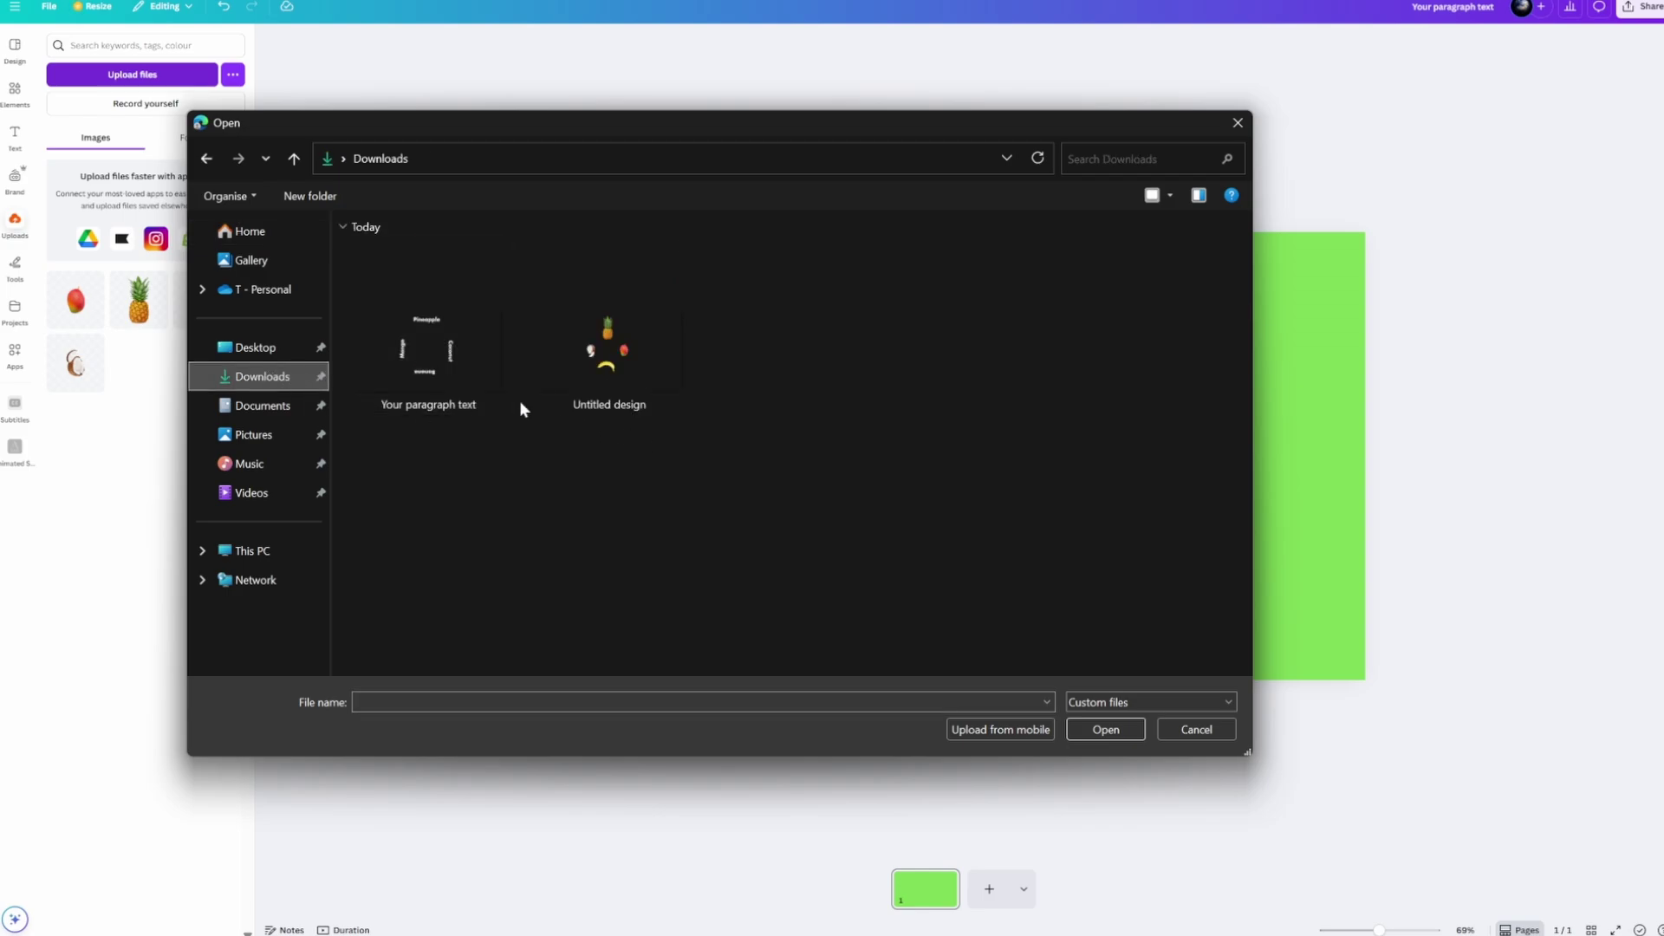
drag(613, 465, 494, 389)
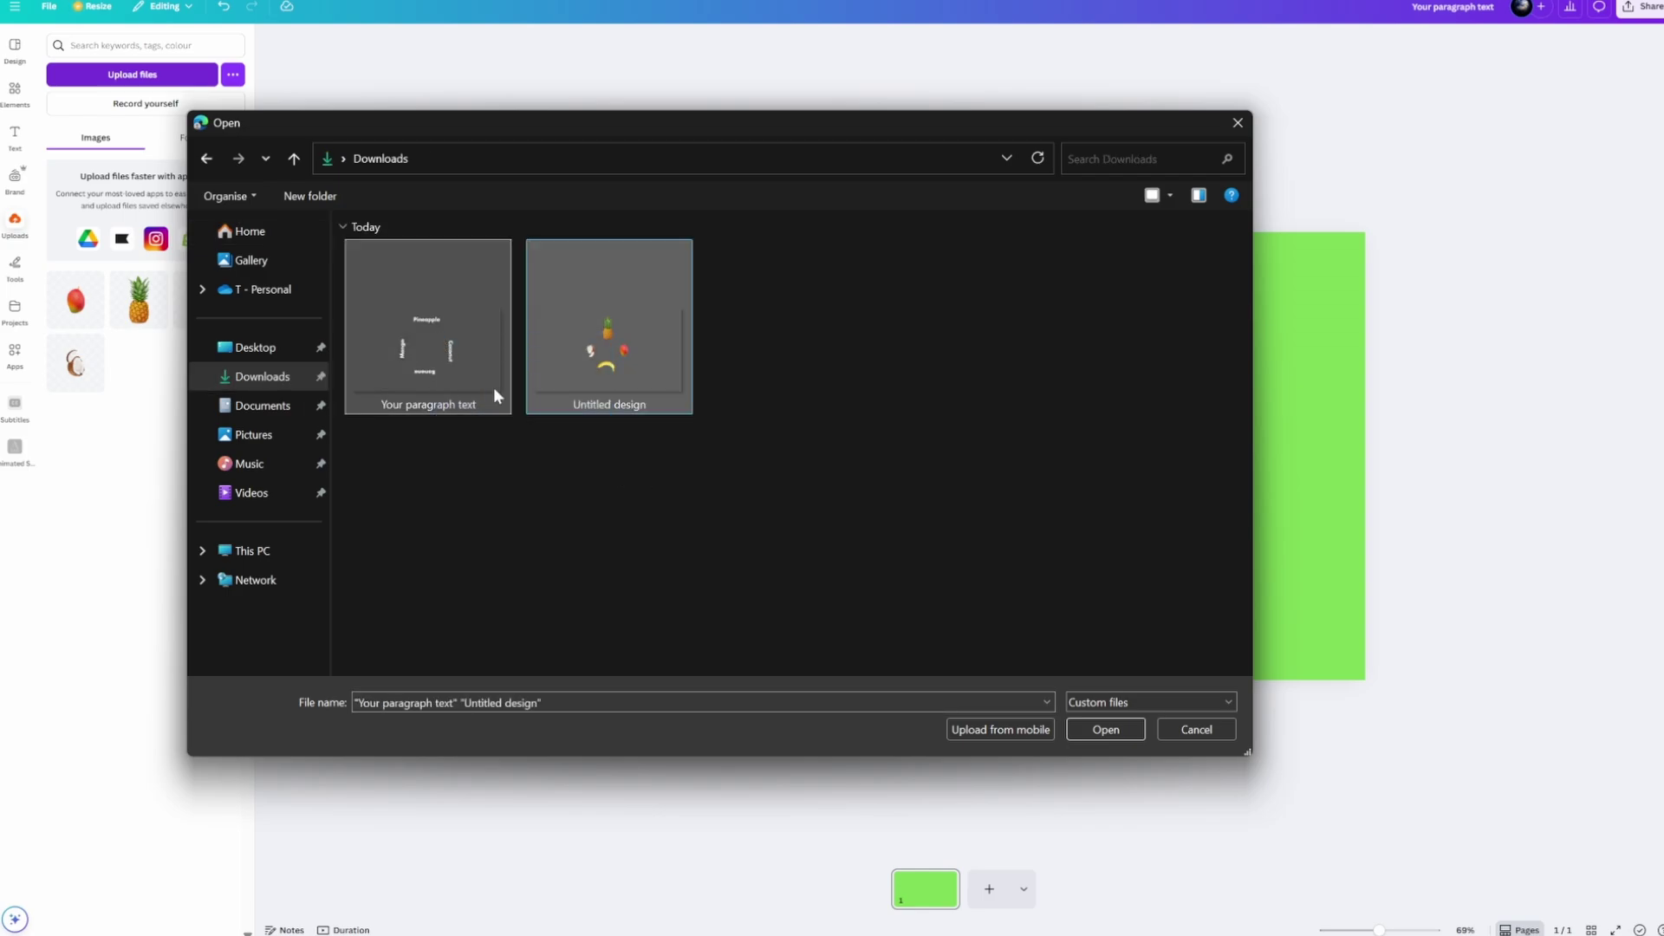
click(1098, 721)
- Place the uploaded four-fruit image on the page and enlarge it beyond the page until only the pineapple shows, centred
mouse_move(90, 301)
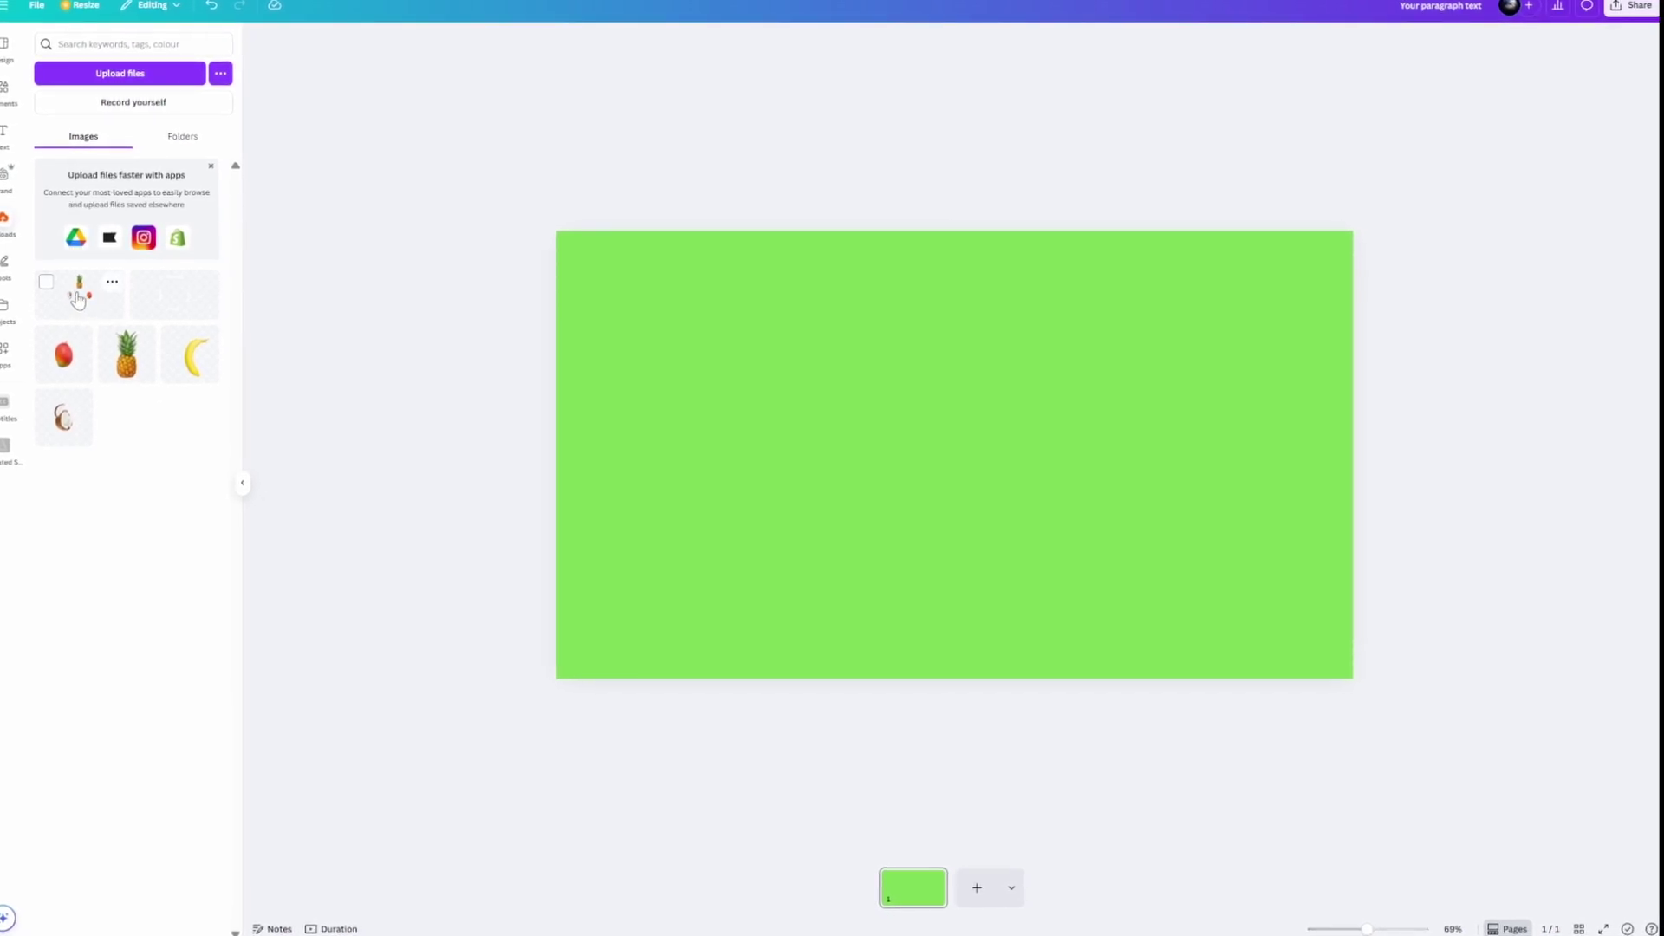
click(78, 299)
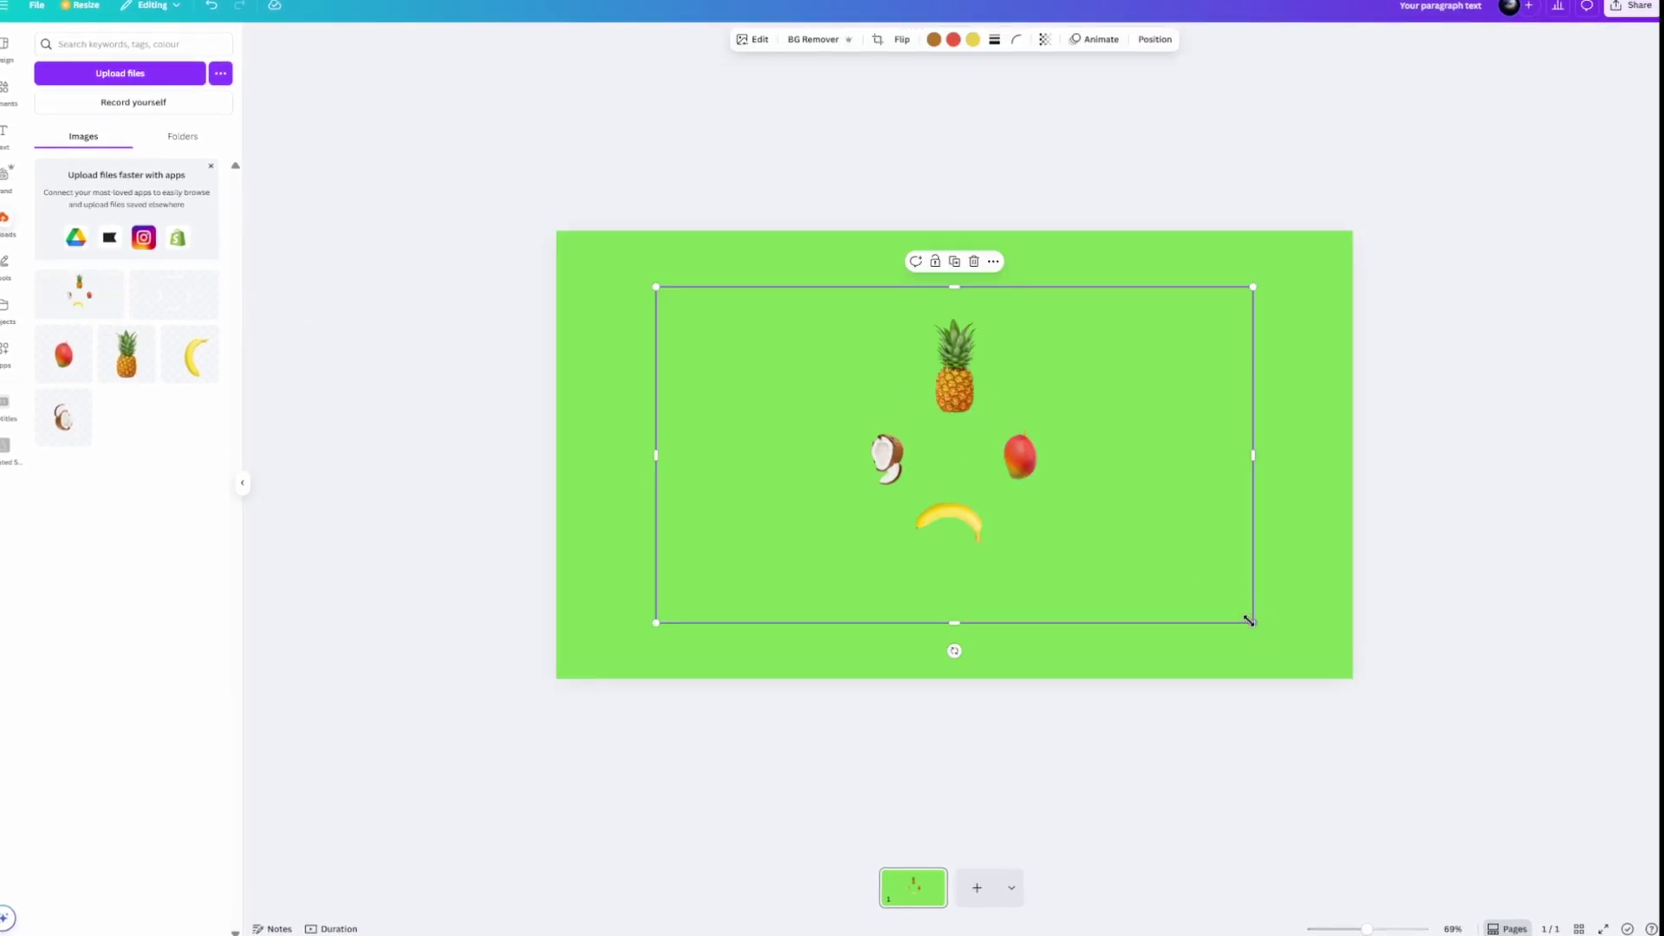
drag(1250, 621, 1513, 784)
scroll(946, 494, down, 5)
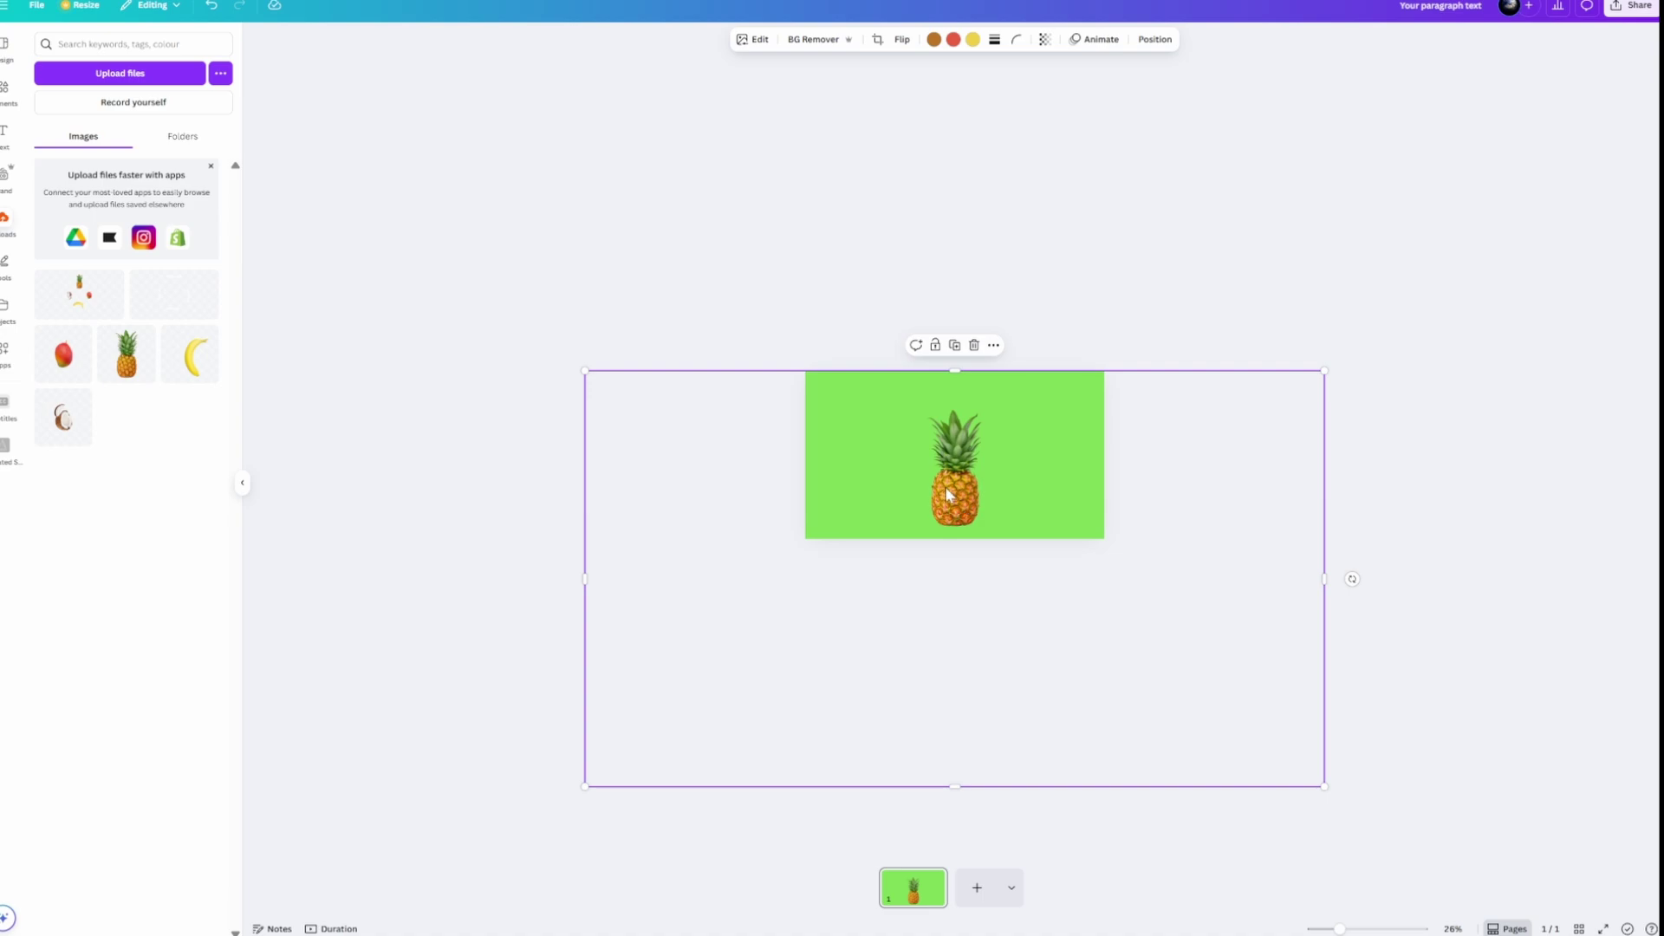
- Add the uploaded text-label image, then enlarge and position it so only "Pineapple" shows, centred across the top of the pineapple
click(173, 301)
drag(1070, 516, 1464, 739)
drag(1027, 486, 820, 471)
click(1037, 311)
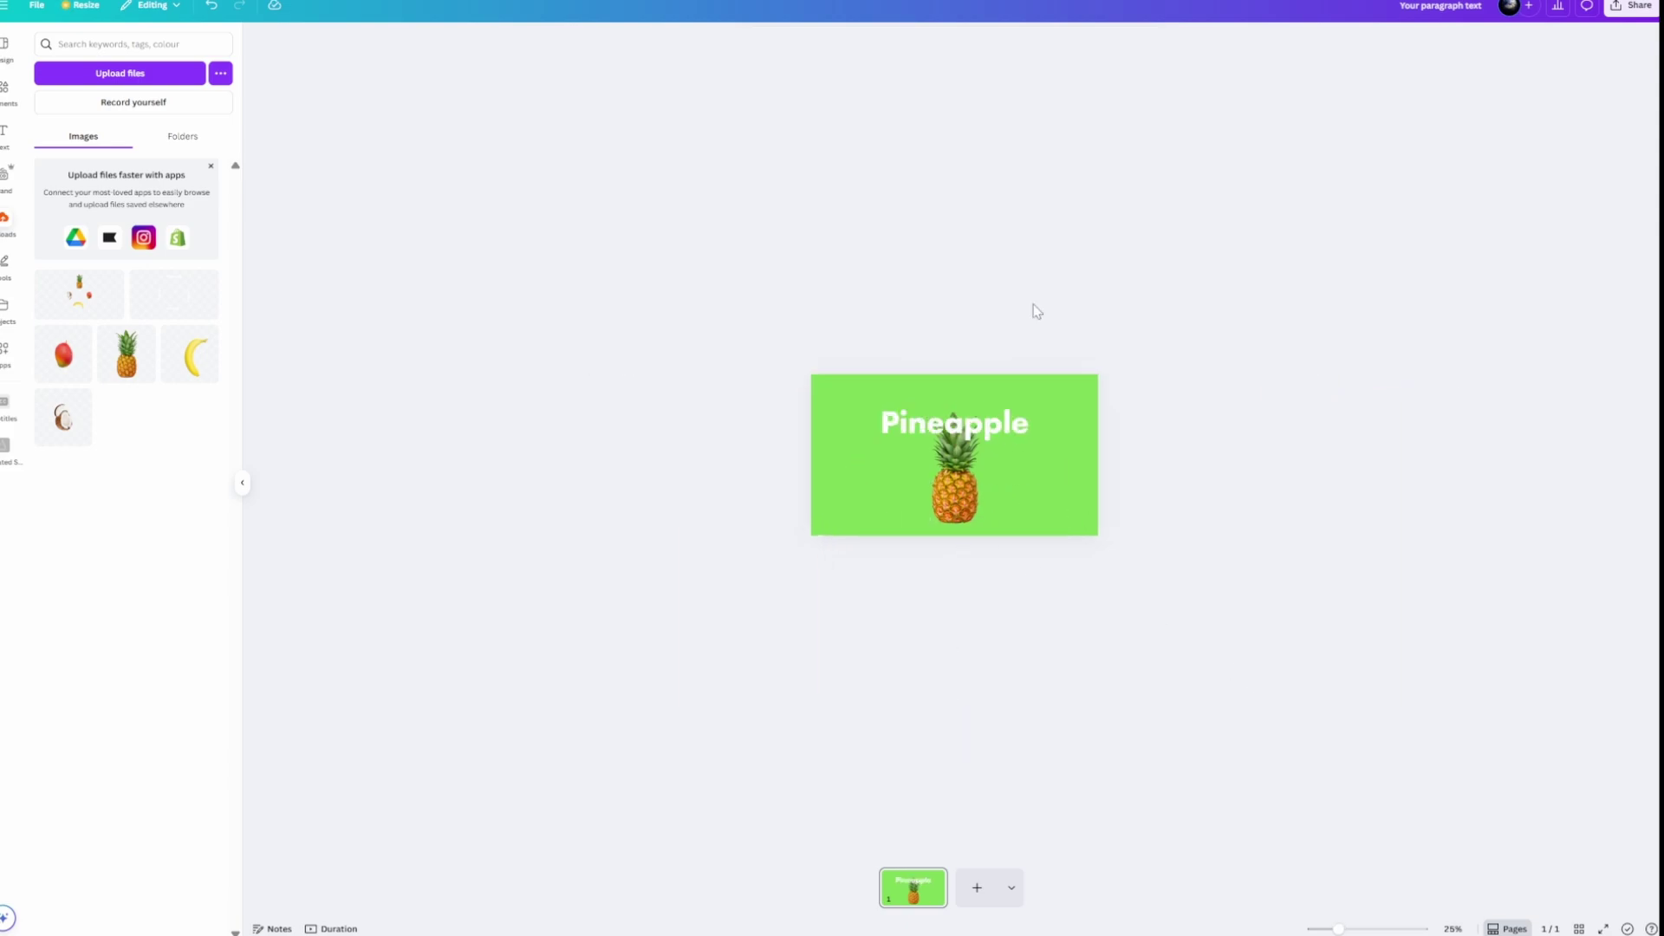
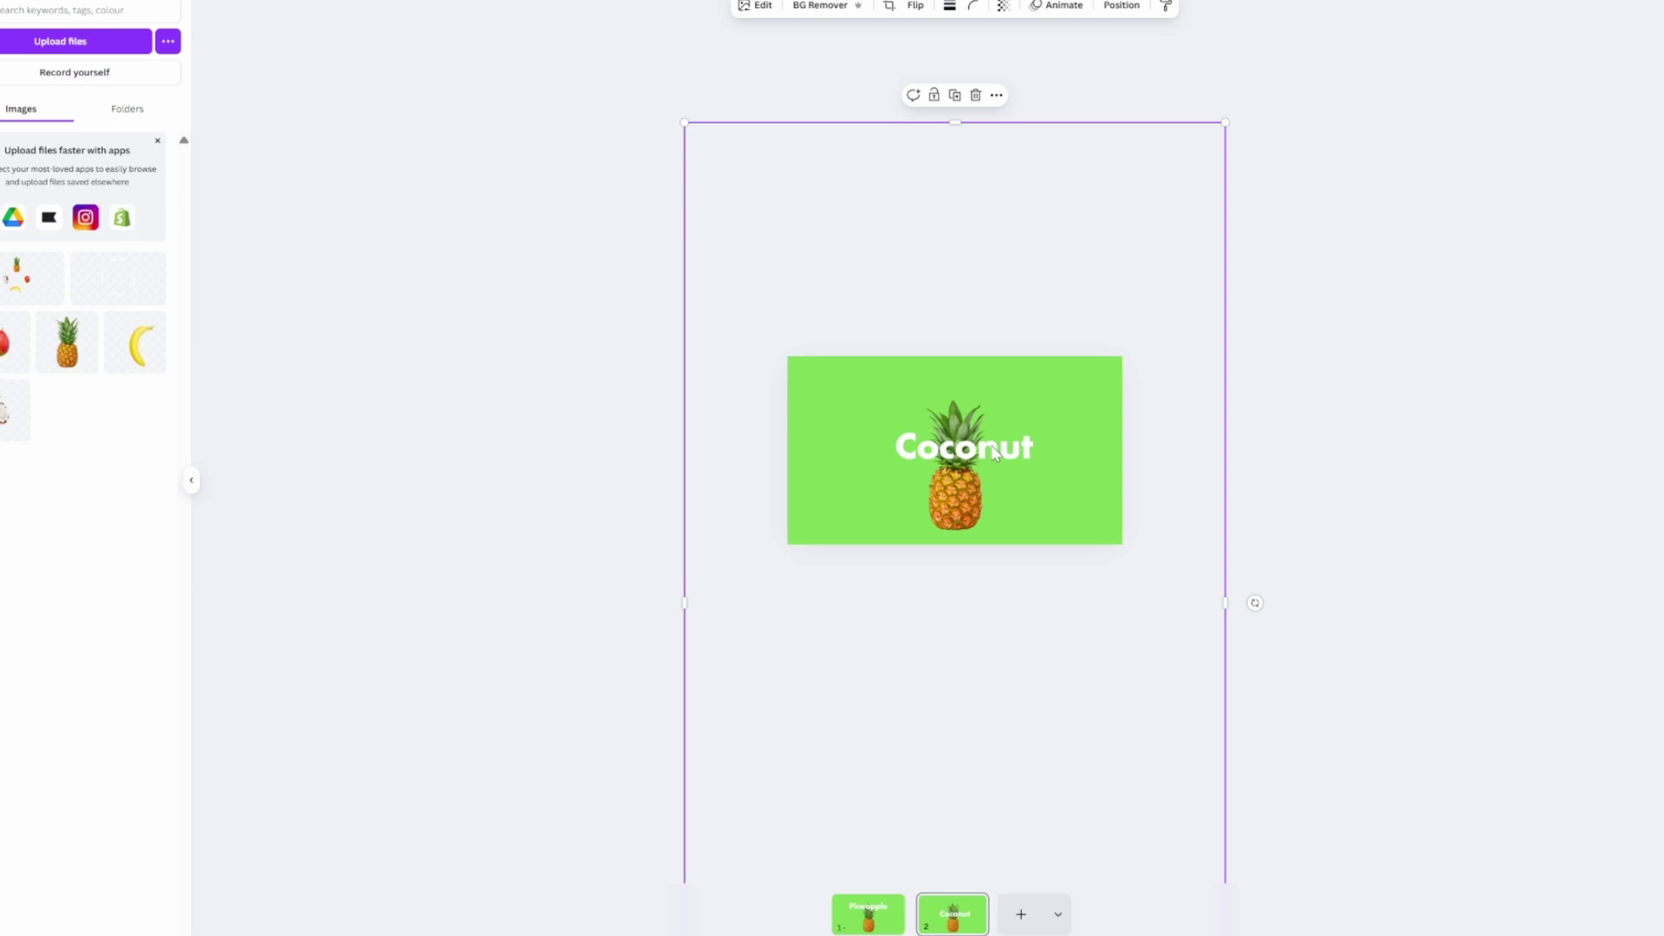
- Select the fruit image's layer on page 2, rotate it a quarter turn to put the coconut beneath its label, and enlarge it slightly
click(997, 96)
mouse_move(1040, 271)
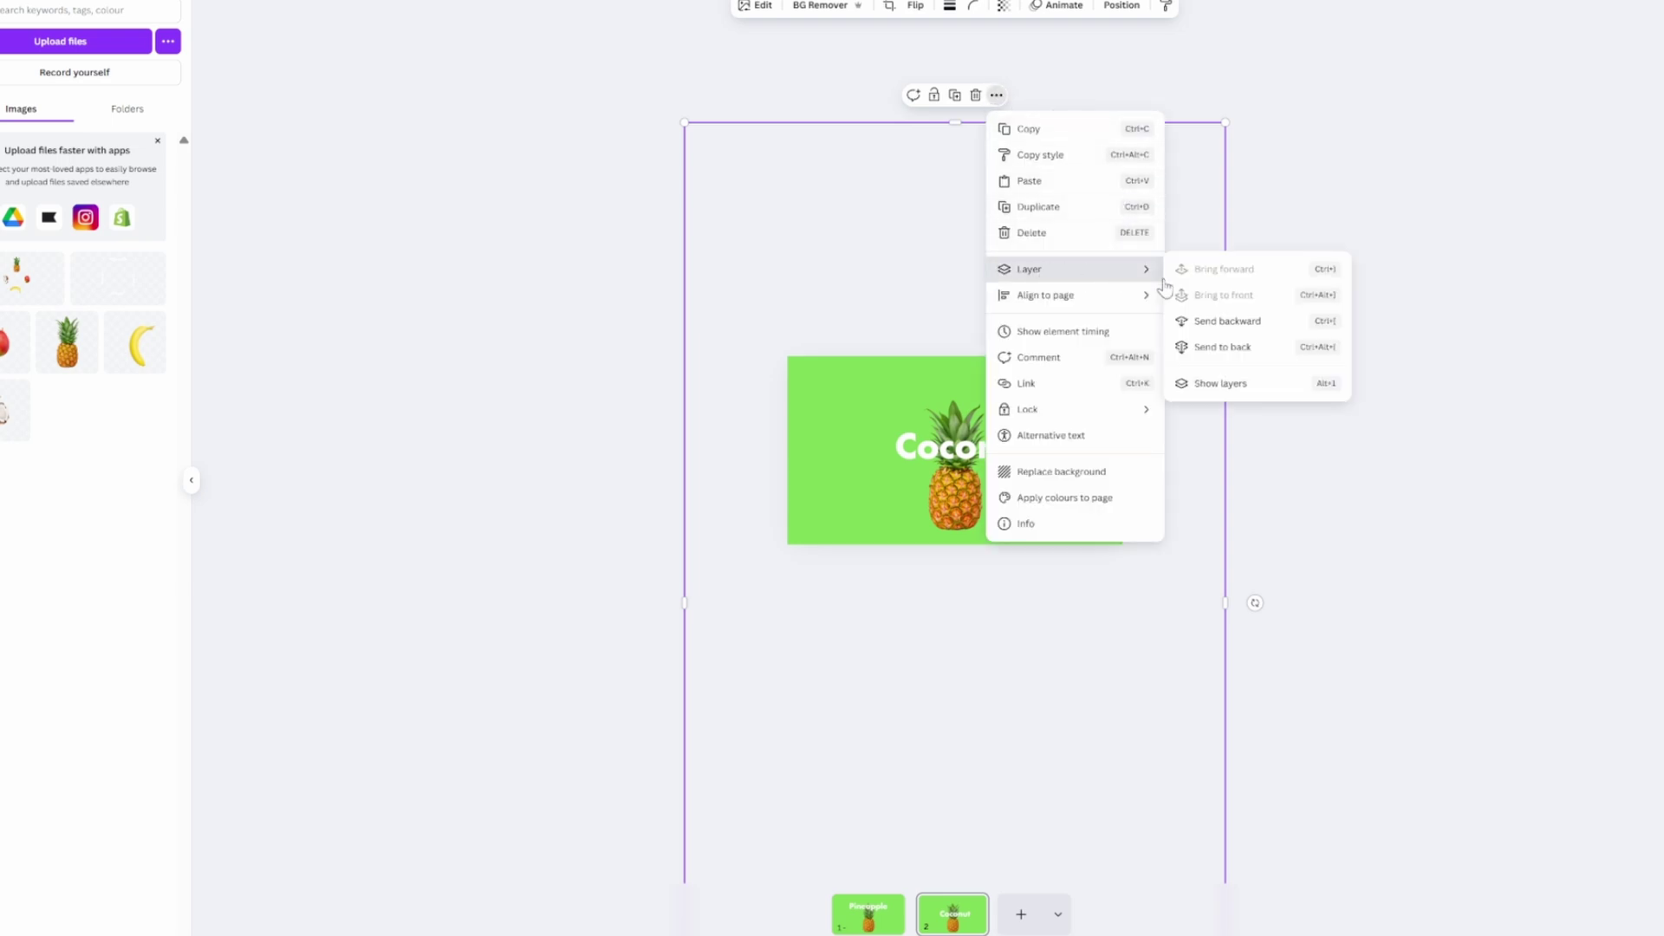
click(1223, 387)
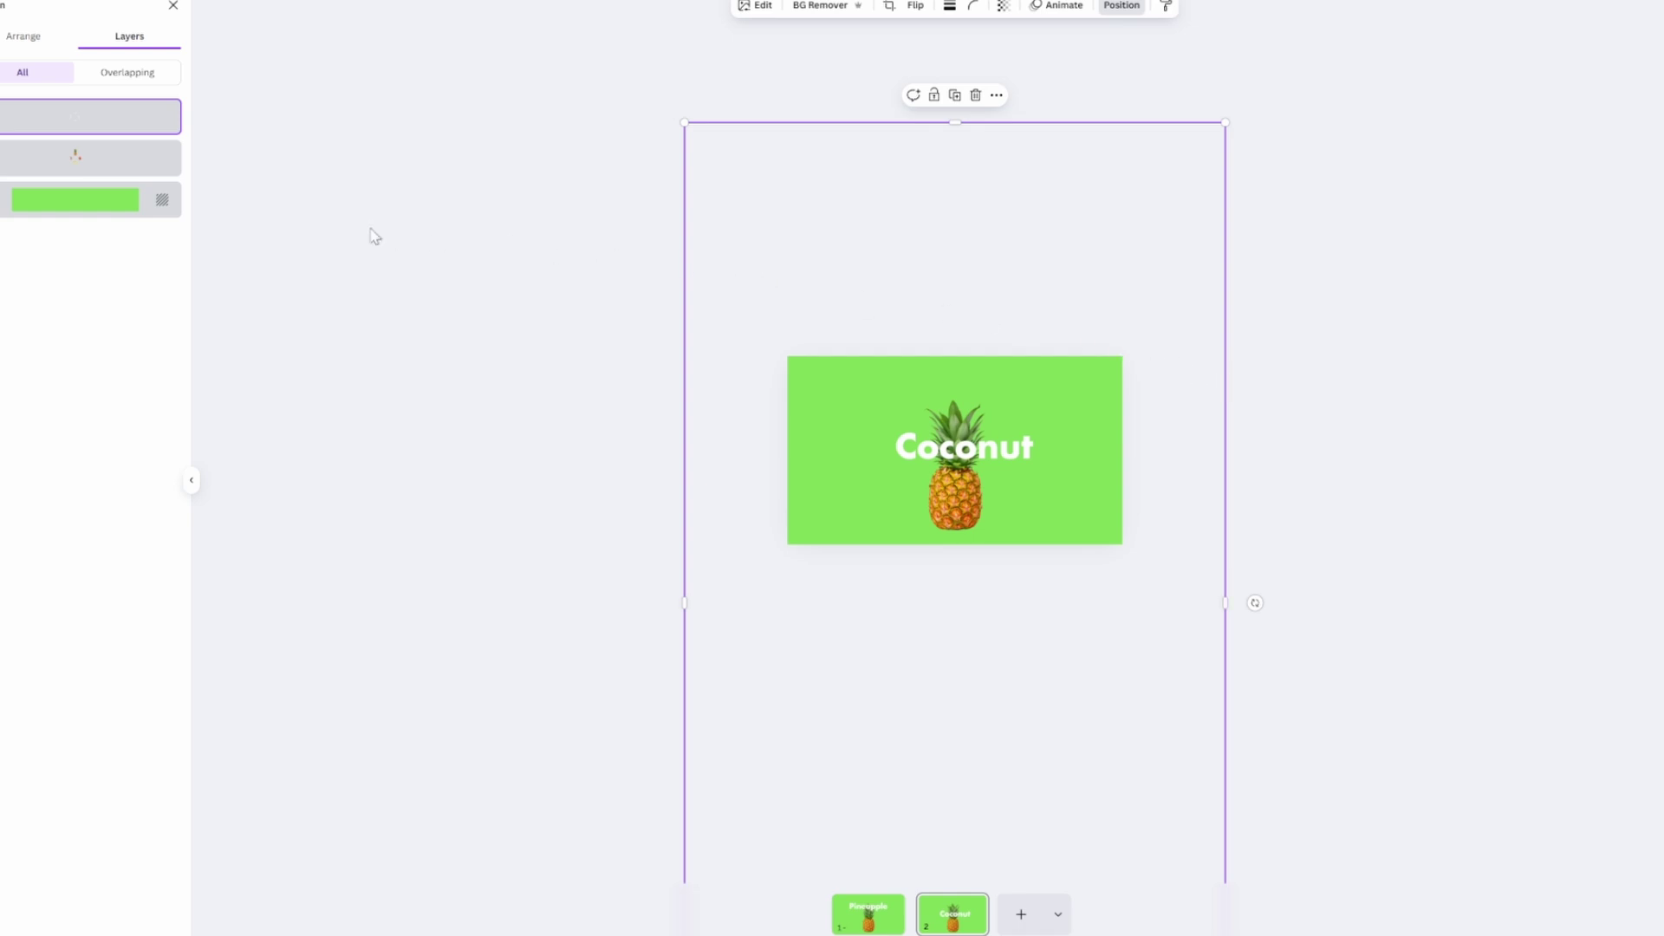
click(79, 165)
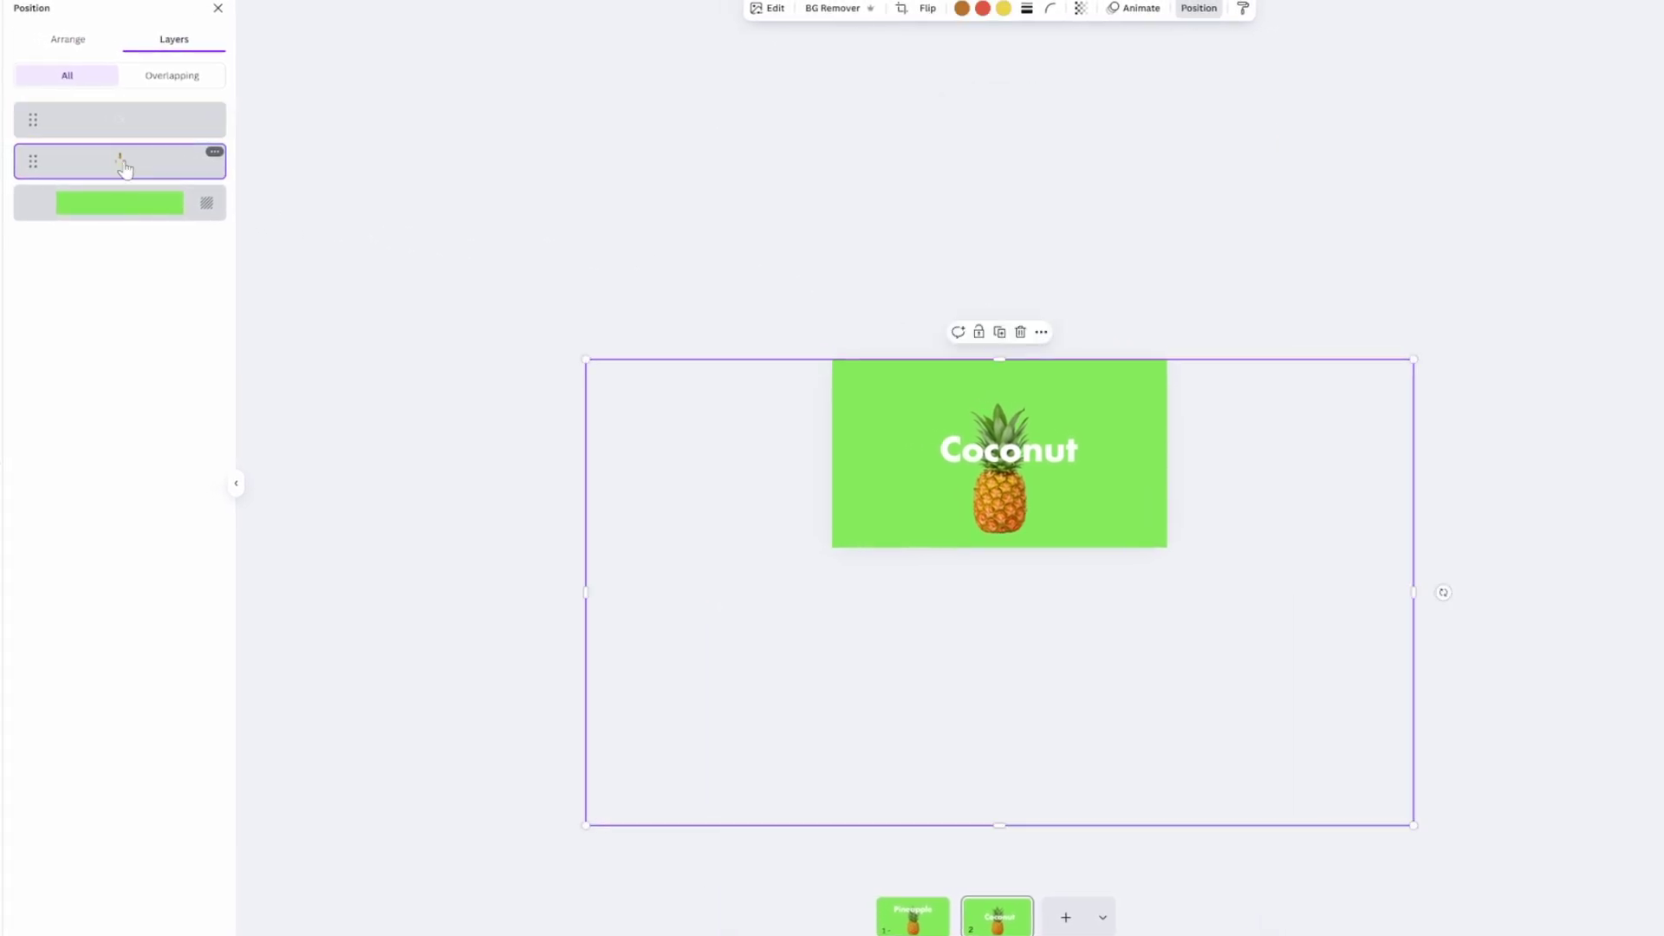
drag(1444, 593, 997, 885)
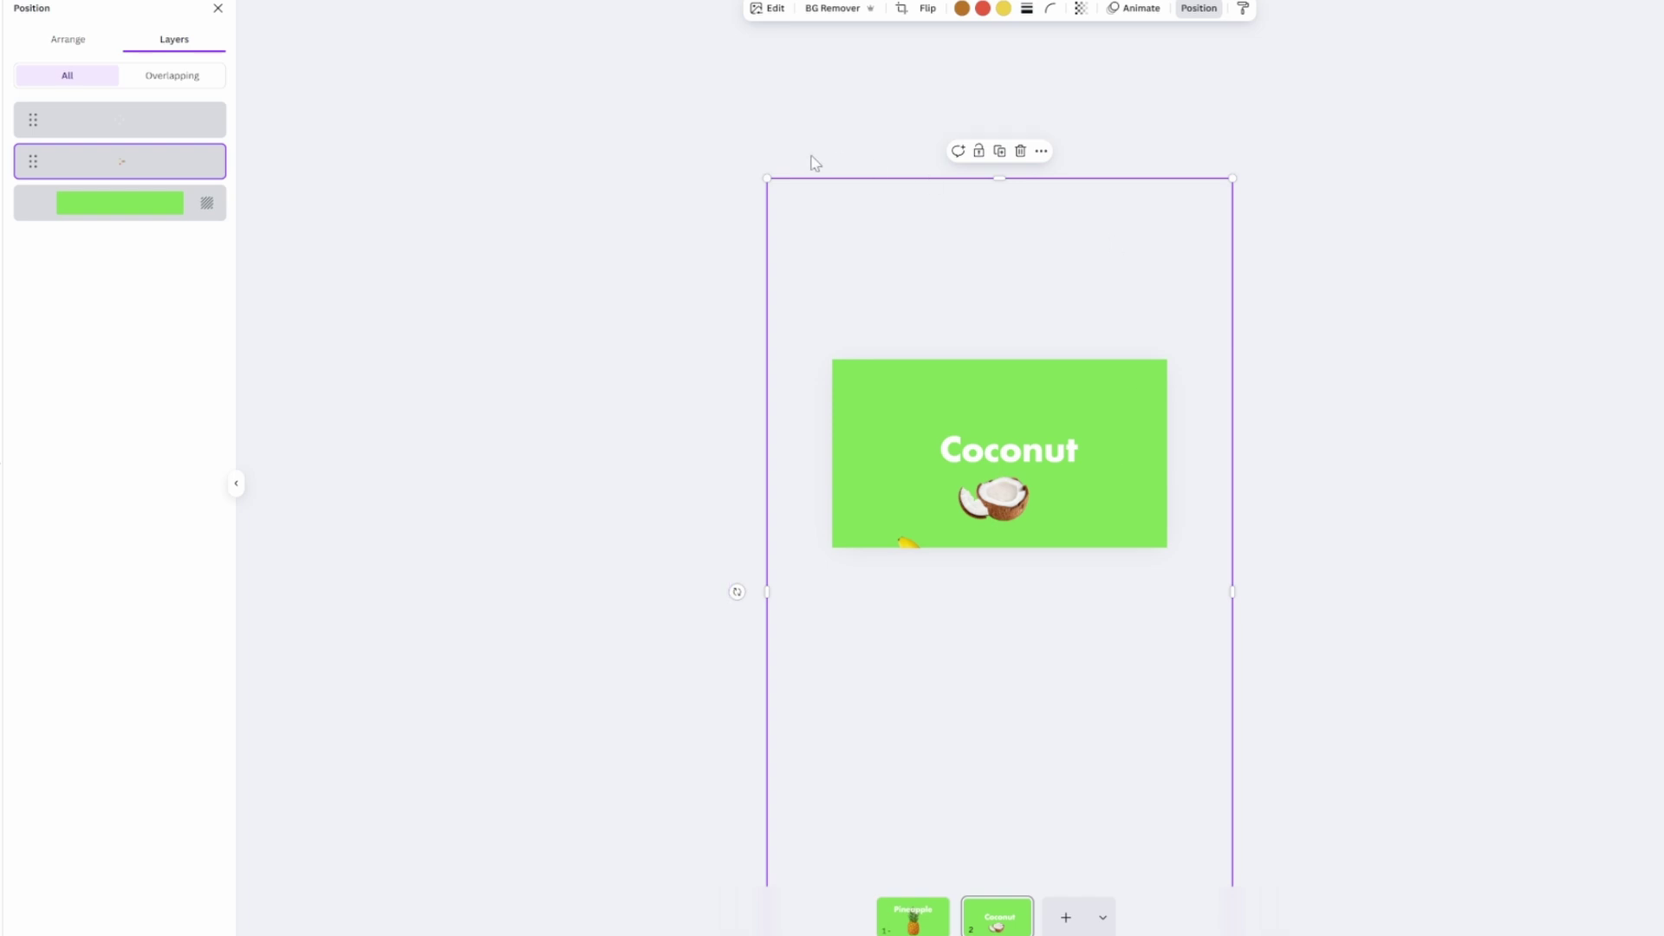
mouse_move(765, 176)
mouse_down()
mouse_move(613, 82)
mouse_move(752, 155)
mouse_up()
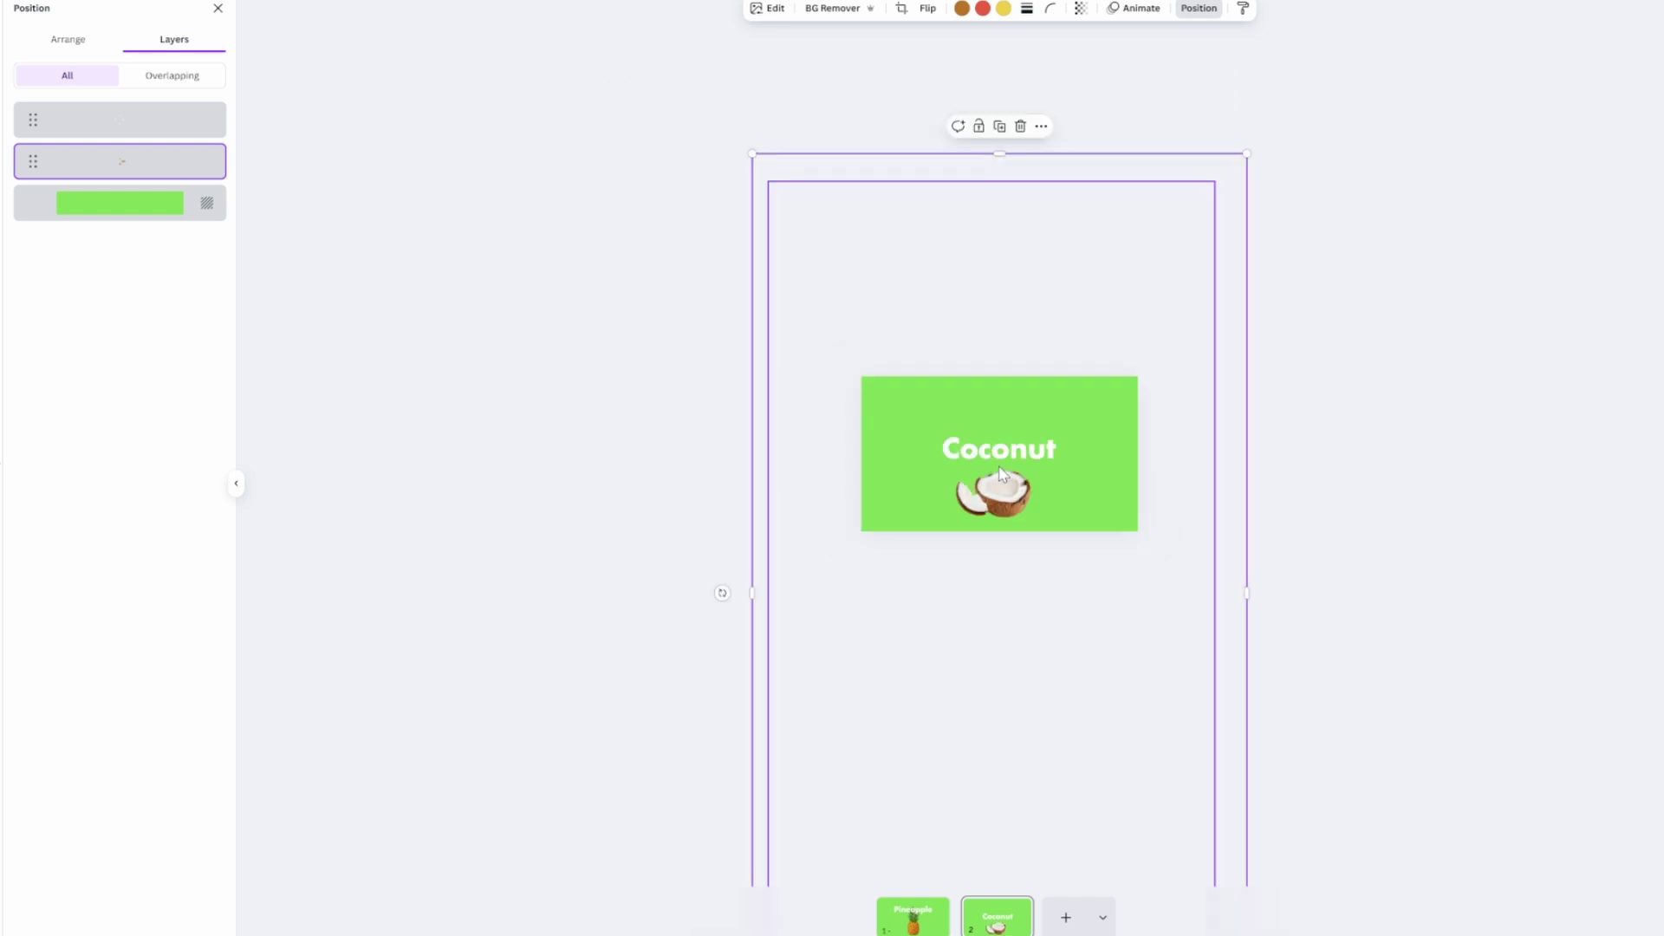
click(1426, 917)
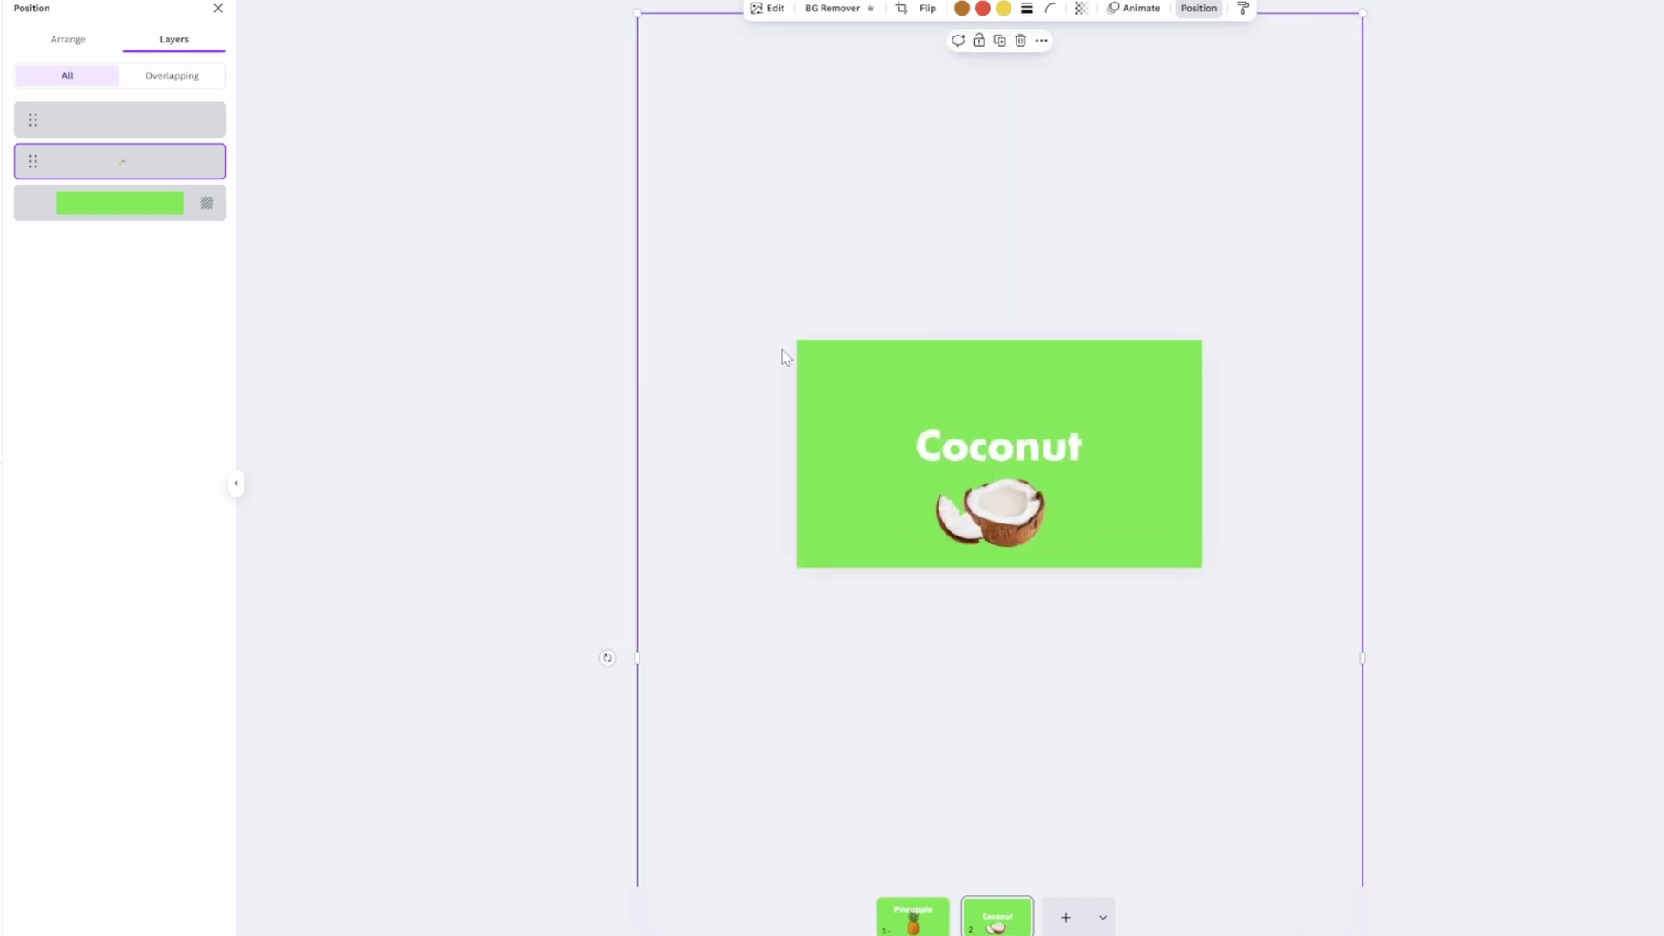
- Change the Coconut page's background to light turquoise and duplicate the page
click(124, 207)
click(91, 411)
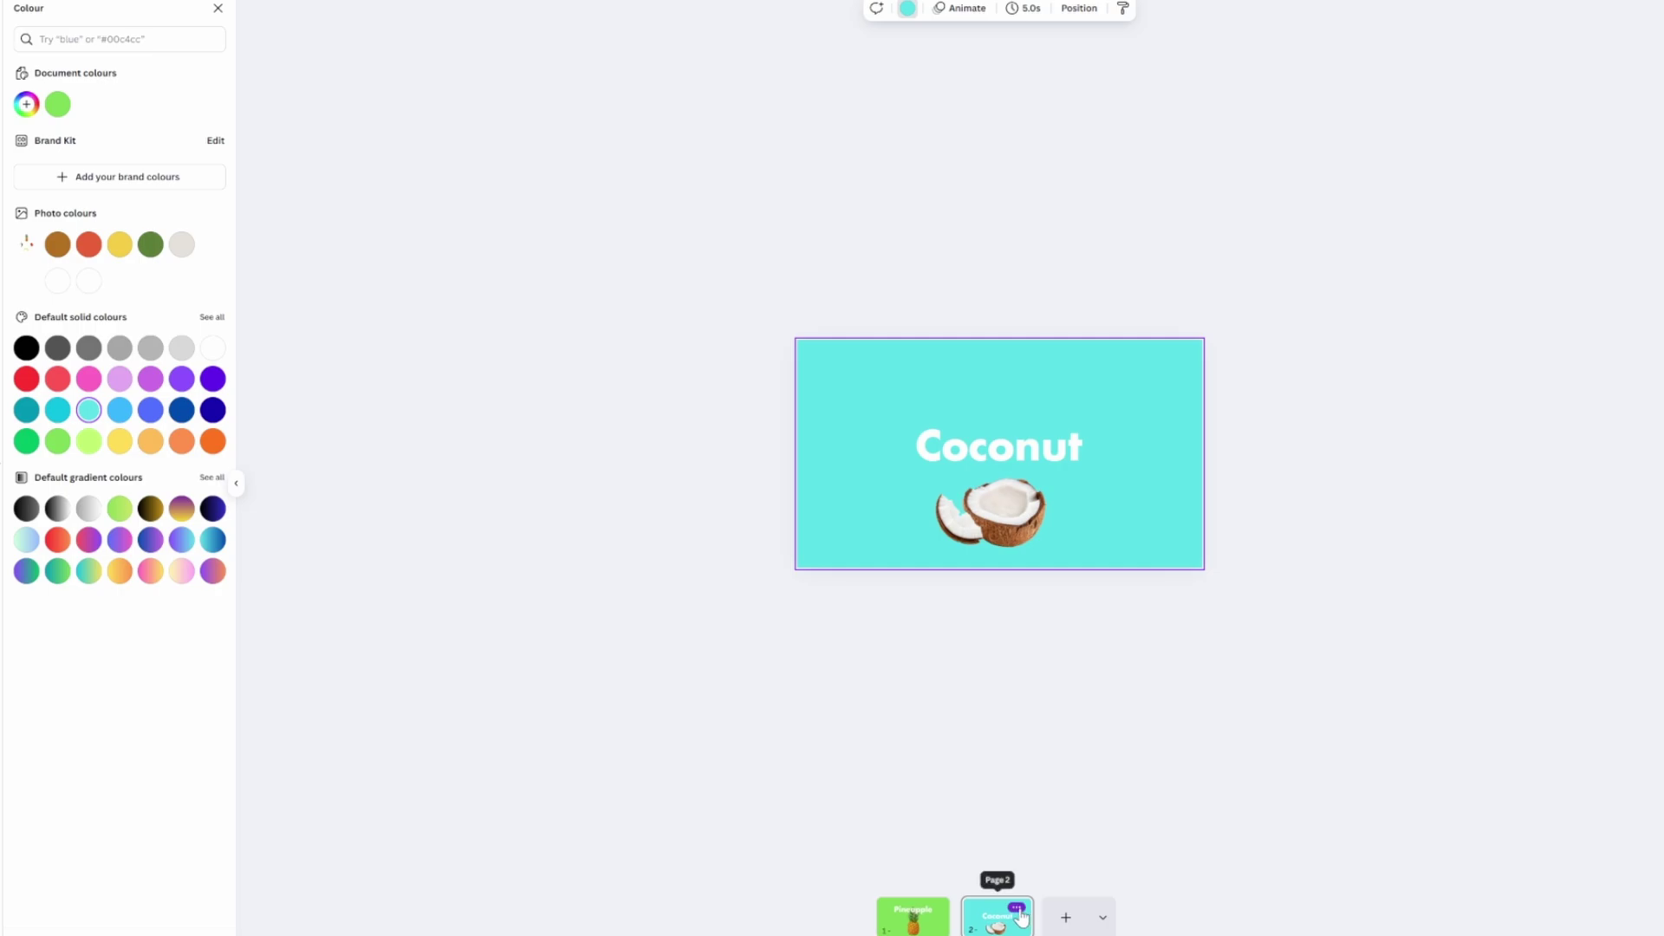
click(993, 896)
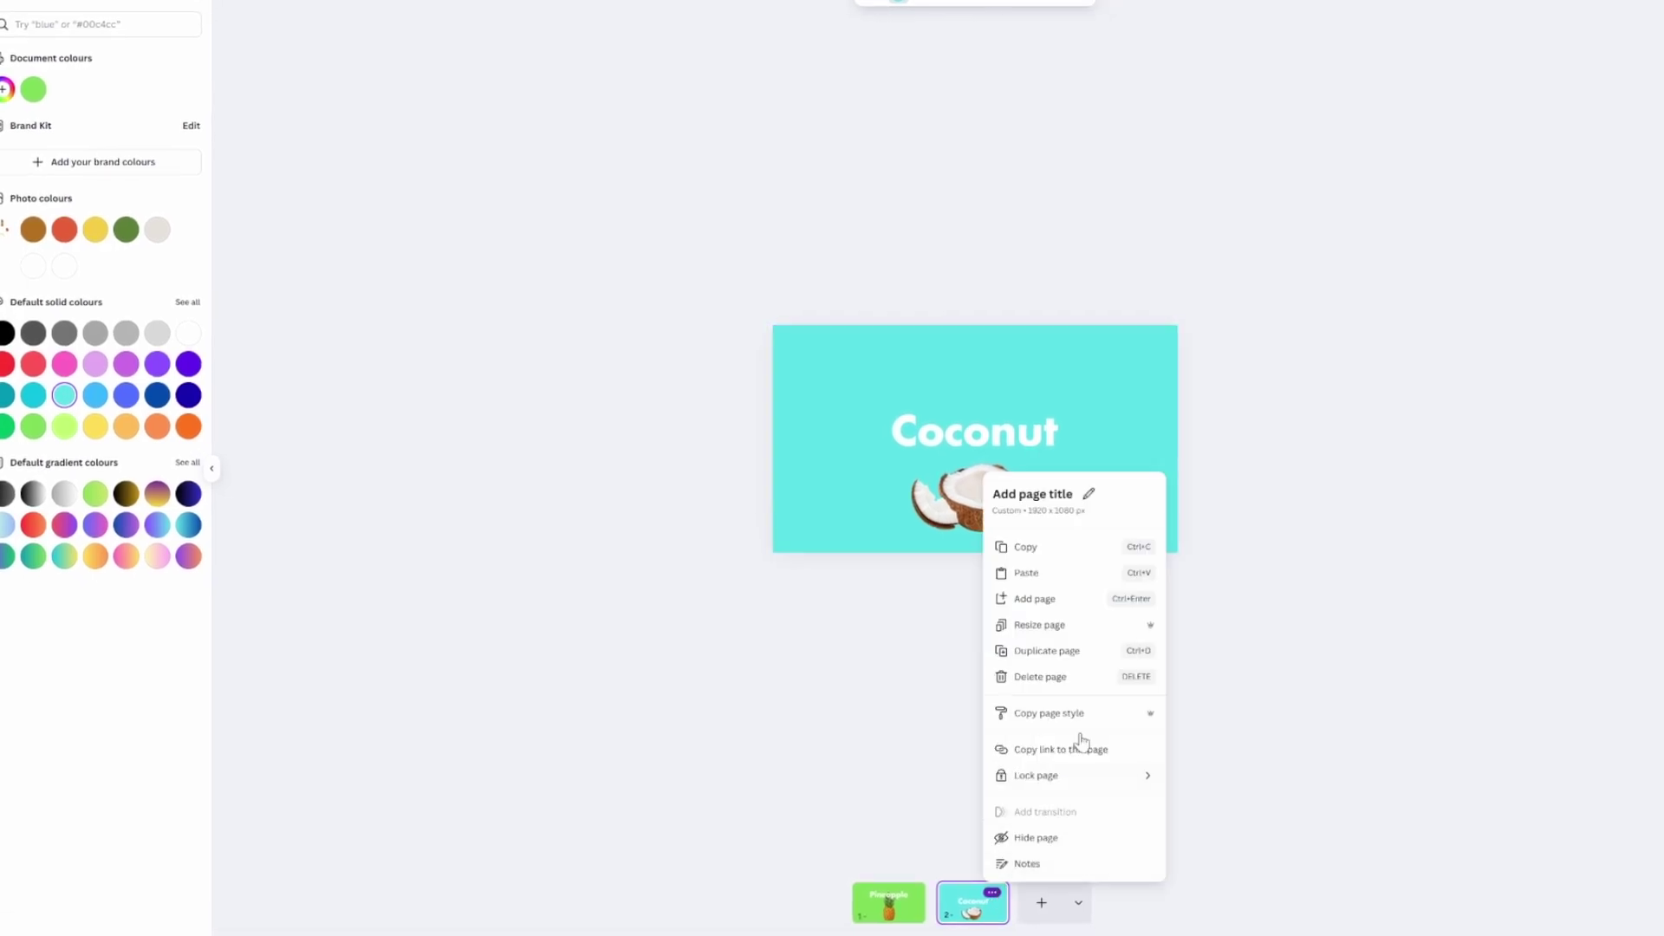
click(1034, 652)
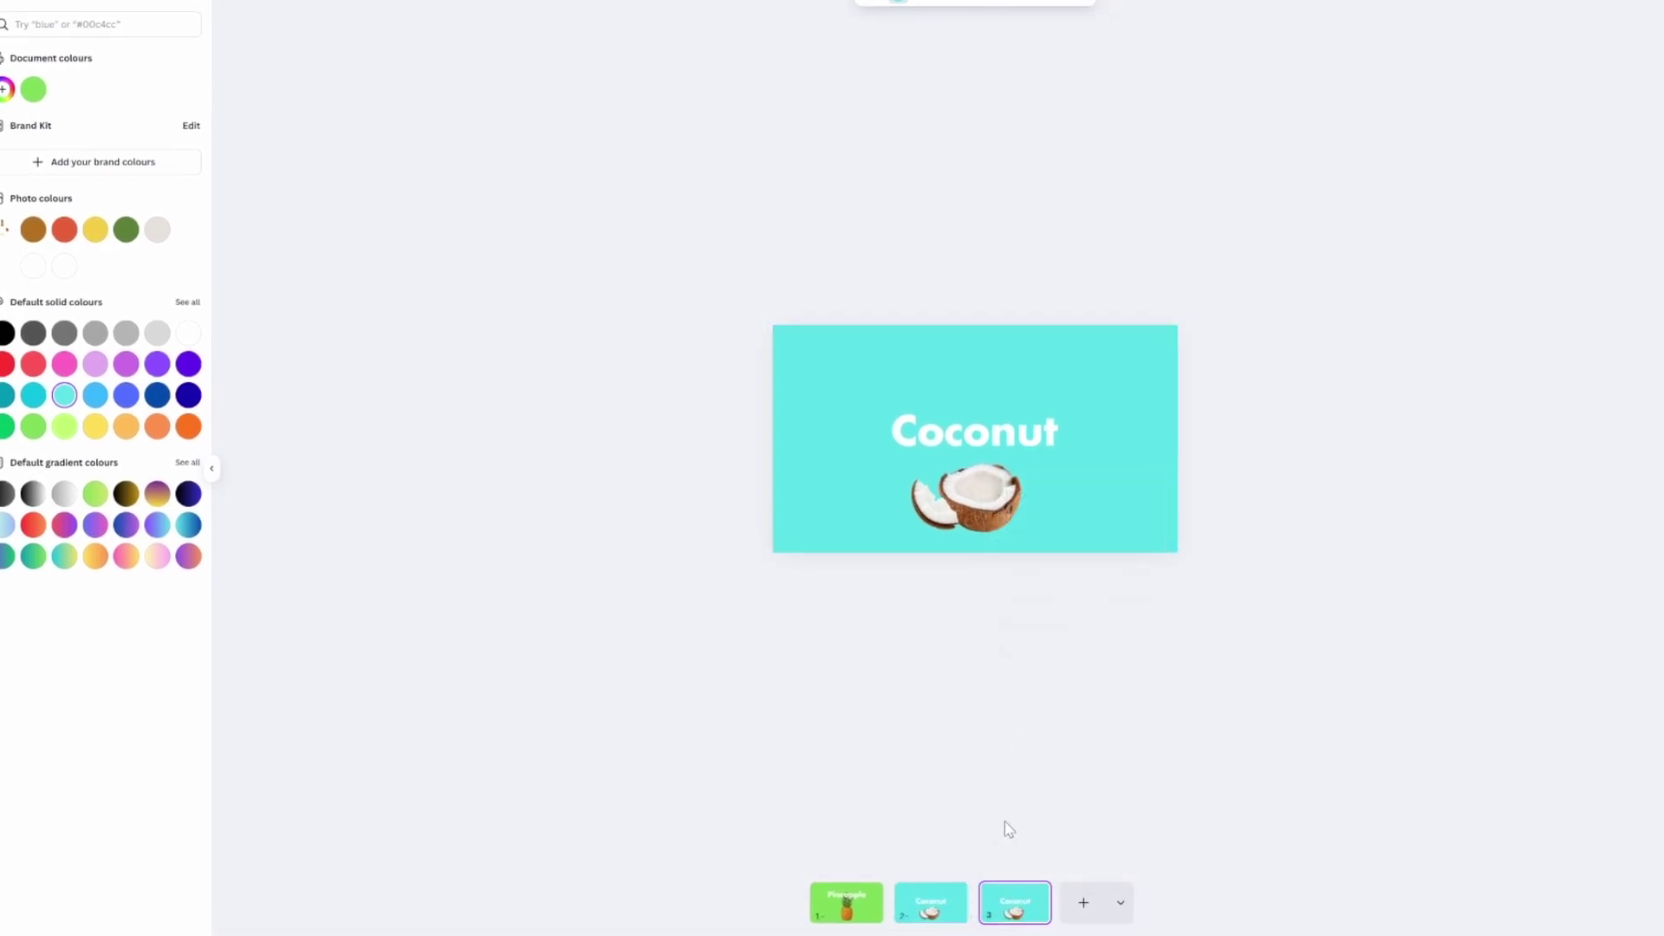
- On page 3, rotate the label image to show "Banana" and the fruit image to place the banana beneath it
click(997, 443)
drag(1320, 617, 961, 425)
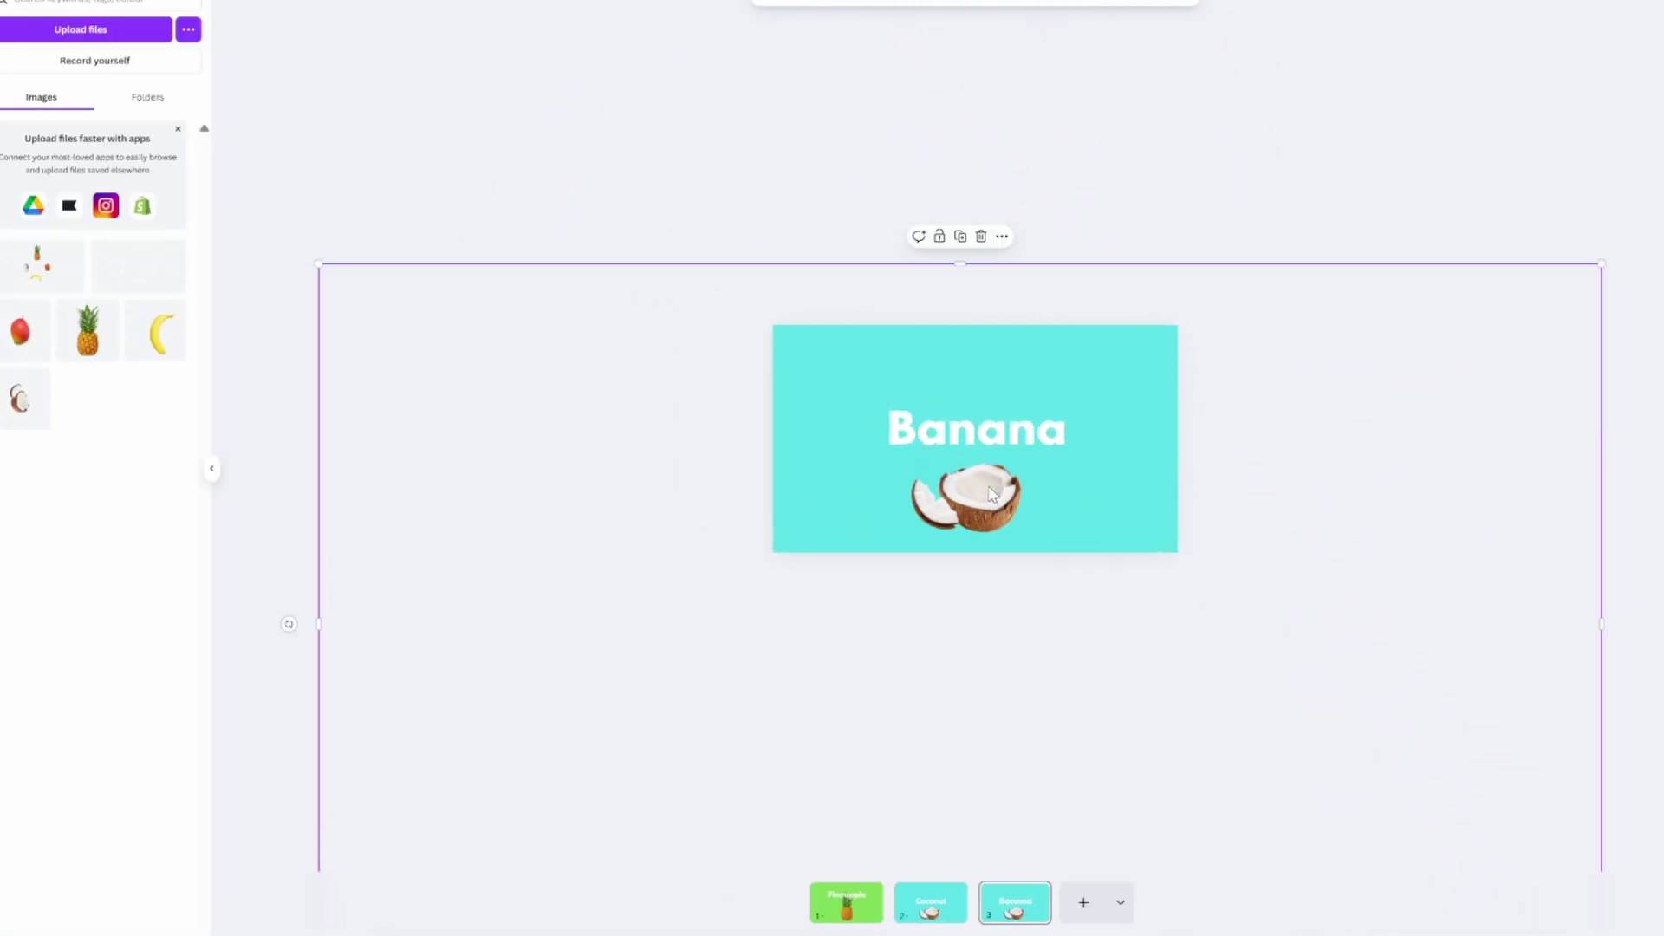
click(1002, 236)
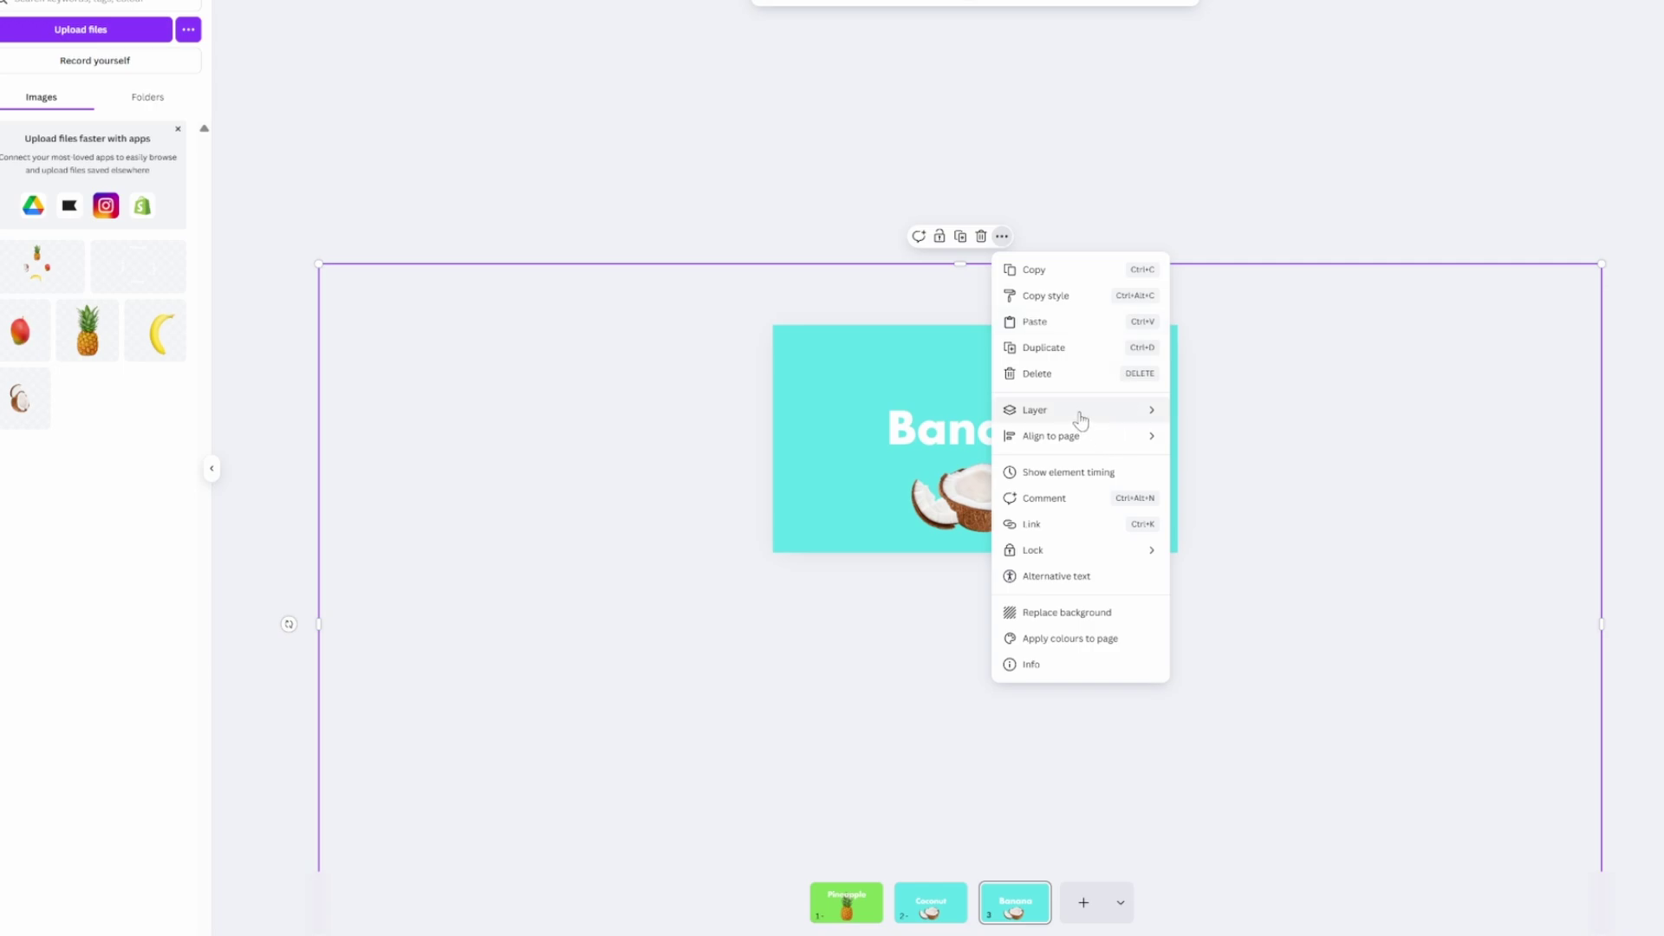
mouse_move(1079, 420)
click(1226, 525)
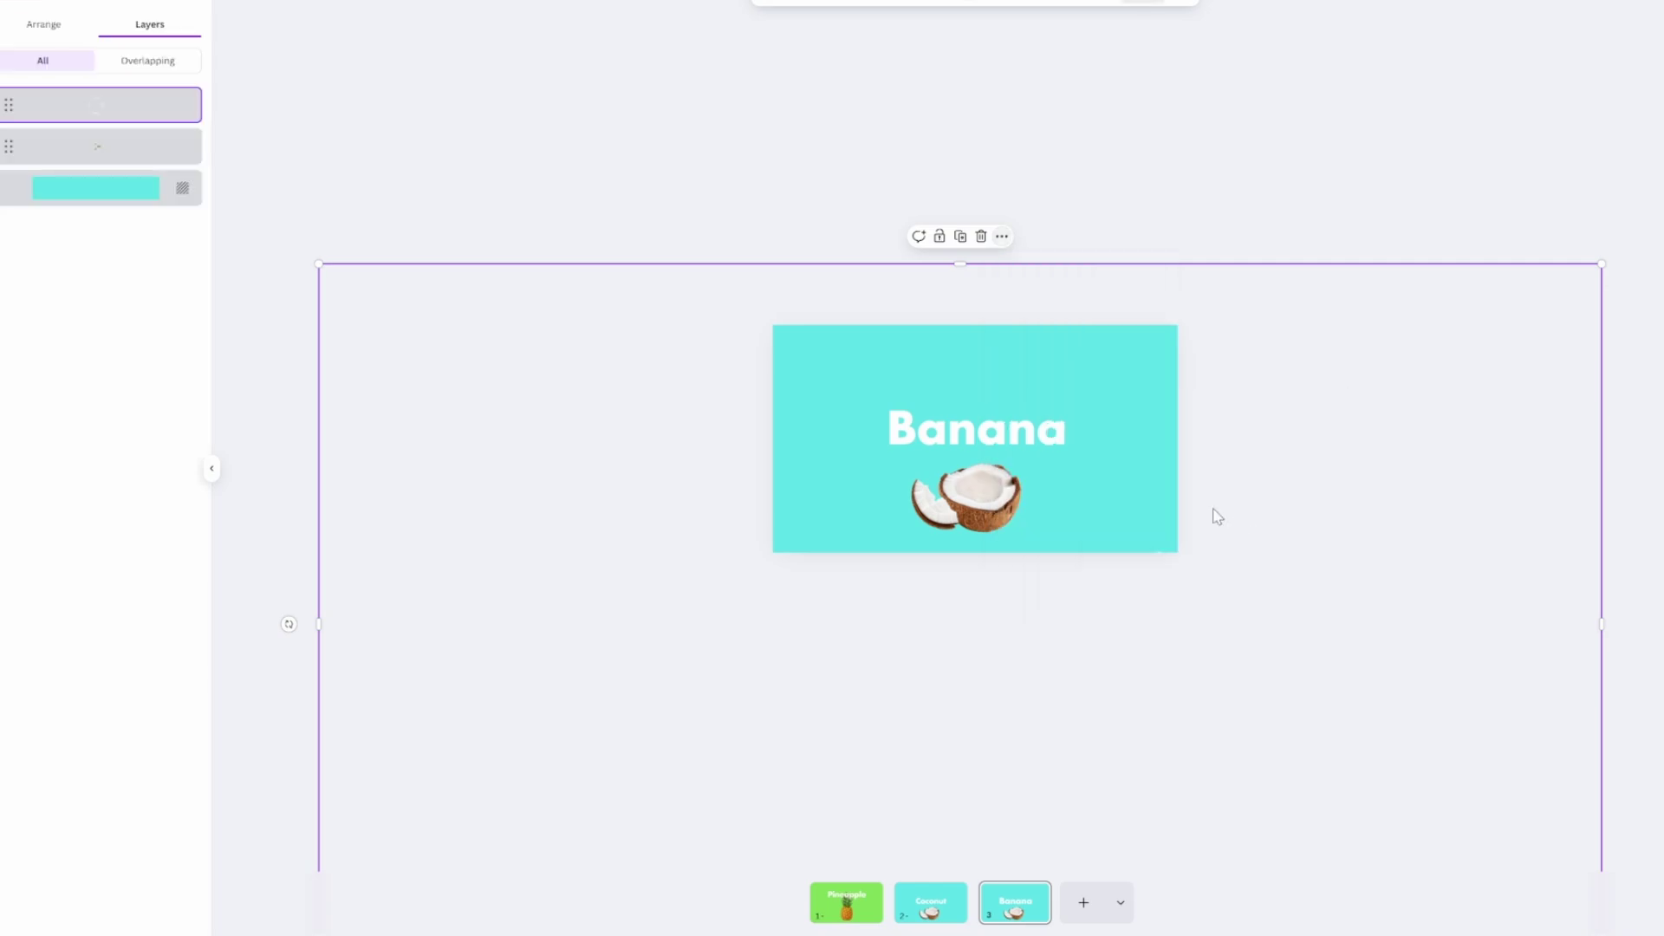
click(96, 147)
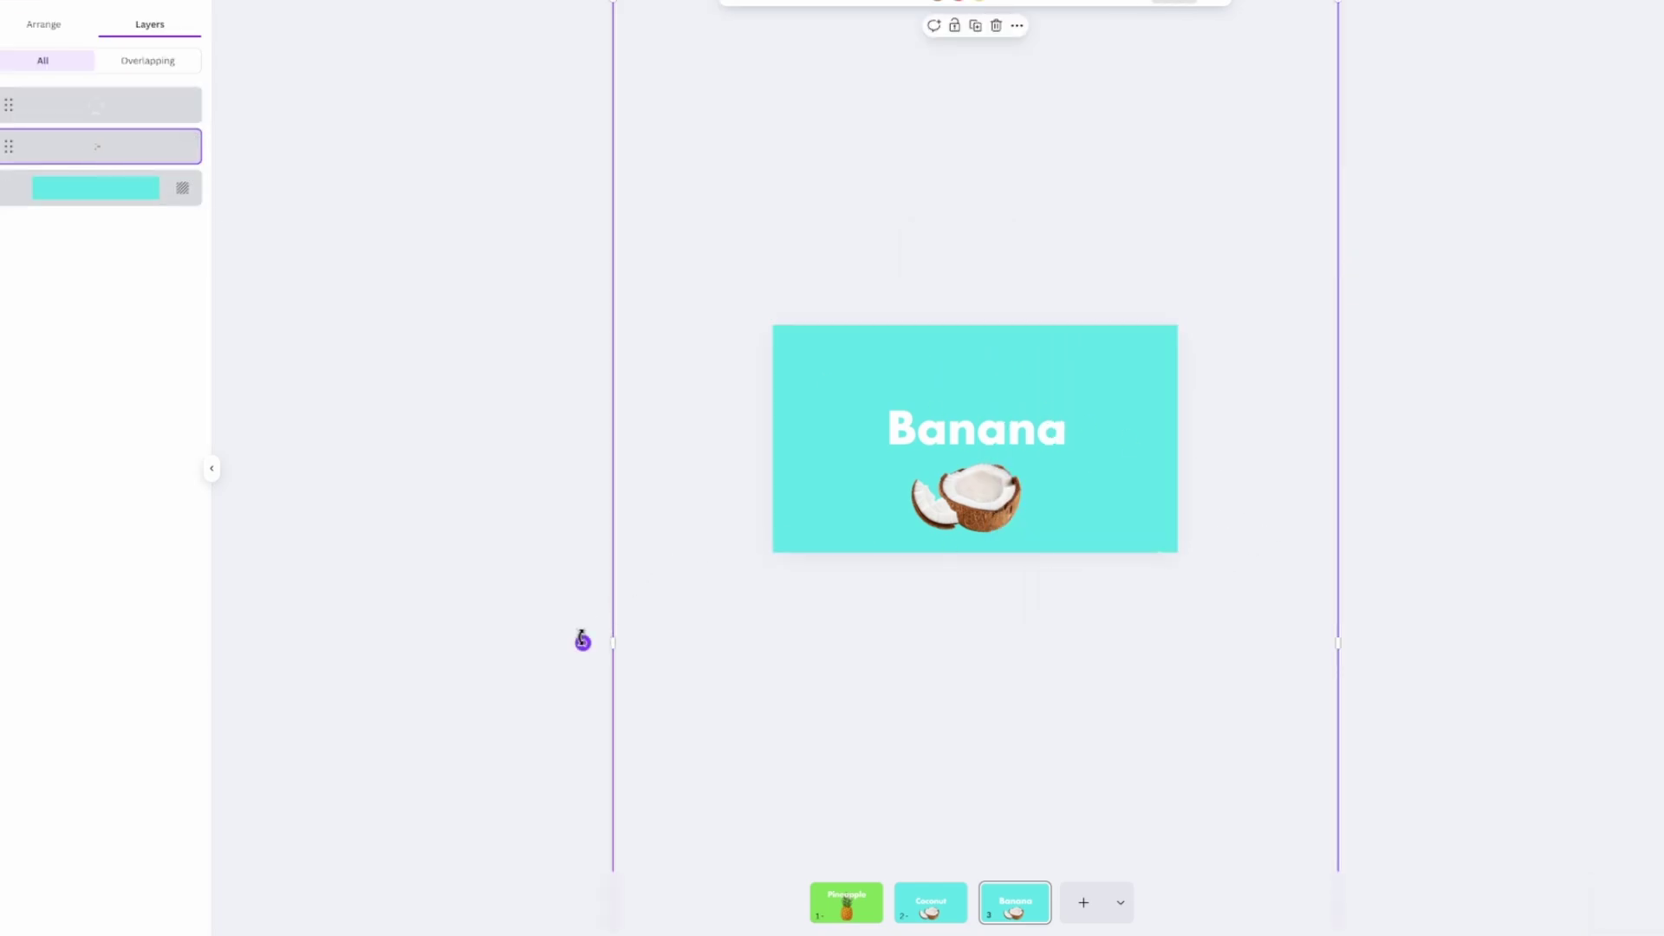
drag(582, 642, 301, 690)
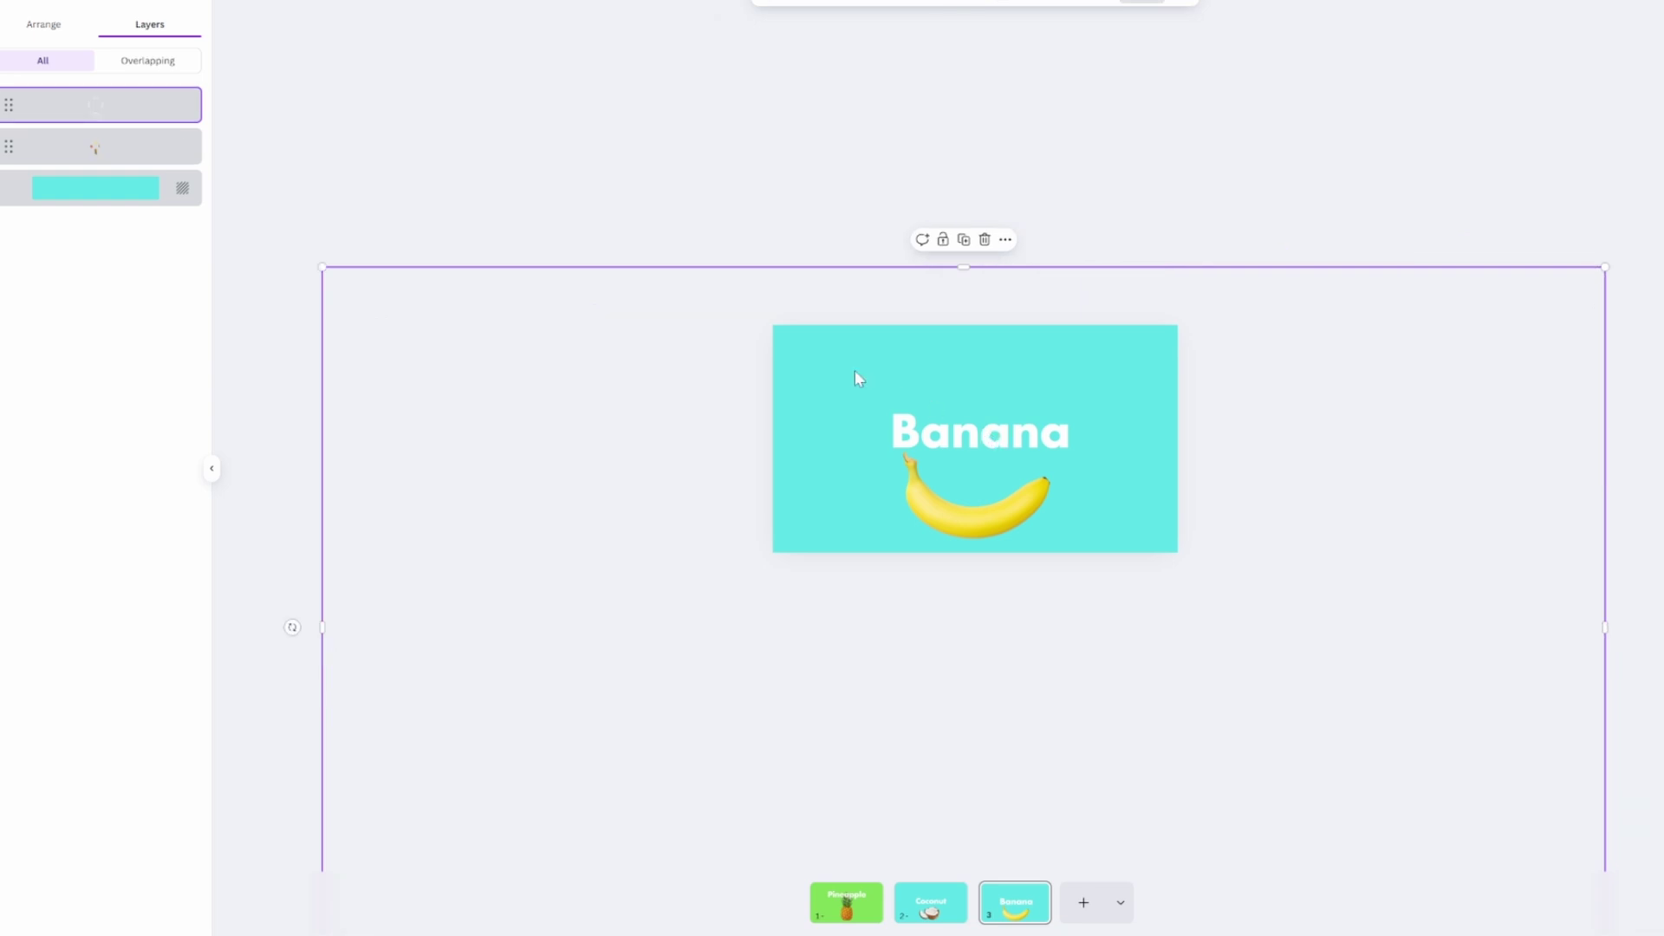
drag(1051, 438, 1051, 433)
key(ctrl+z)
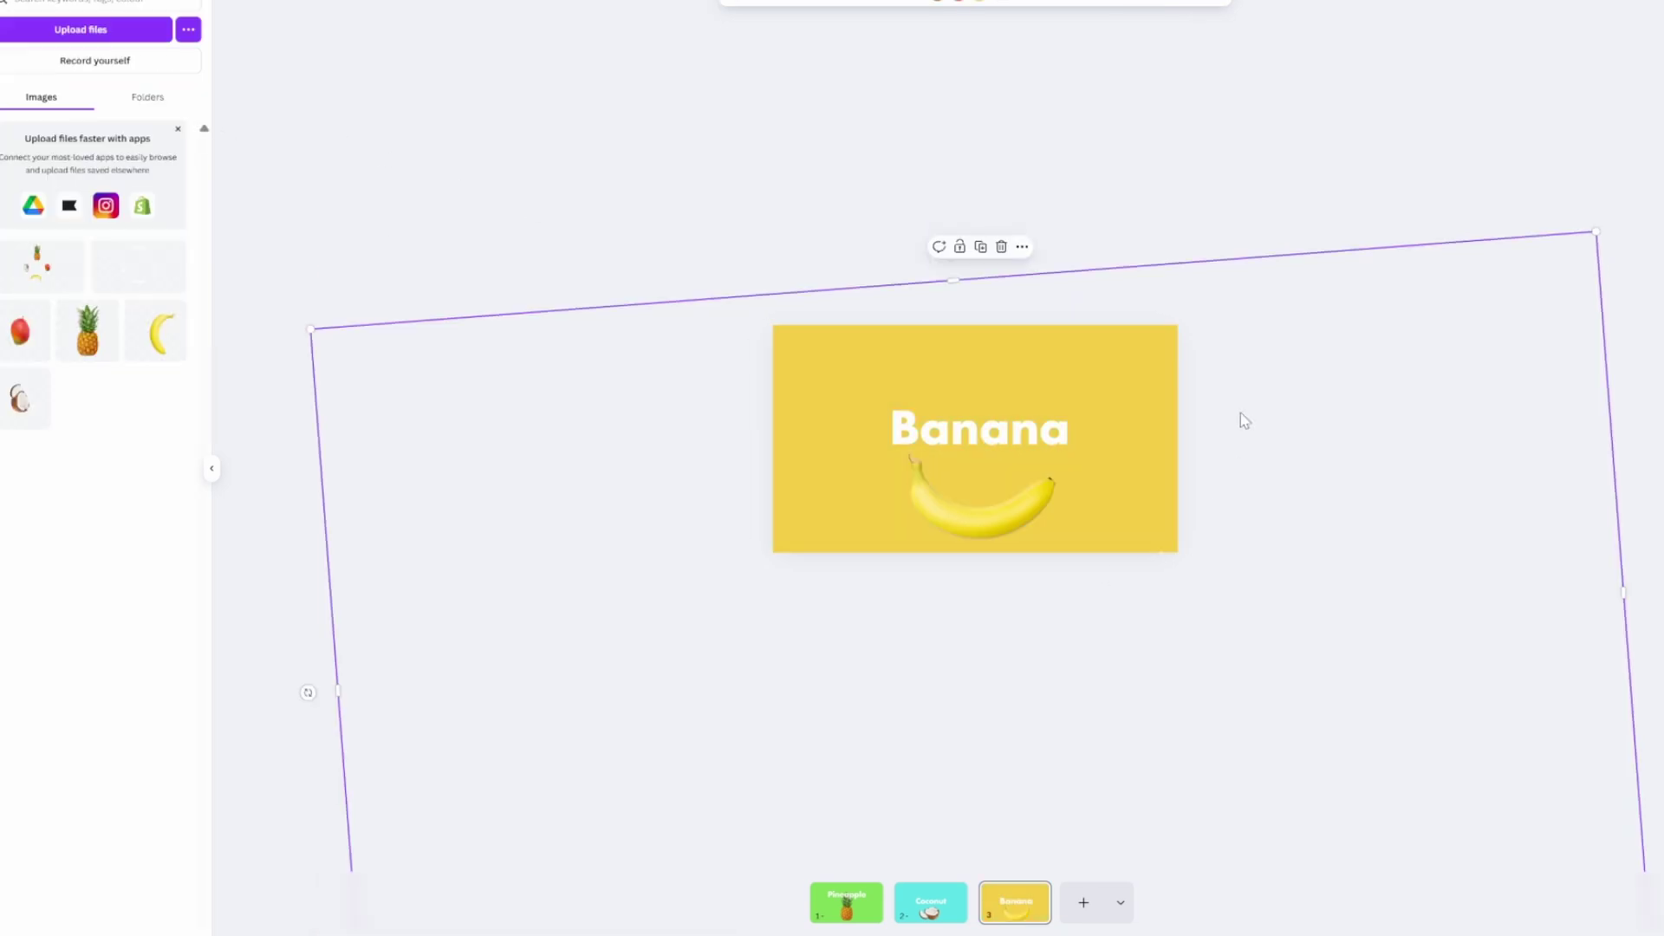
- Duplicate the Banana page and rotate the copy's label image until "Mango" reads upright
click(1036, 898)
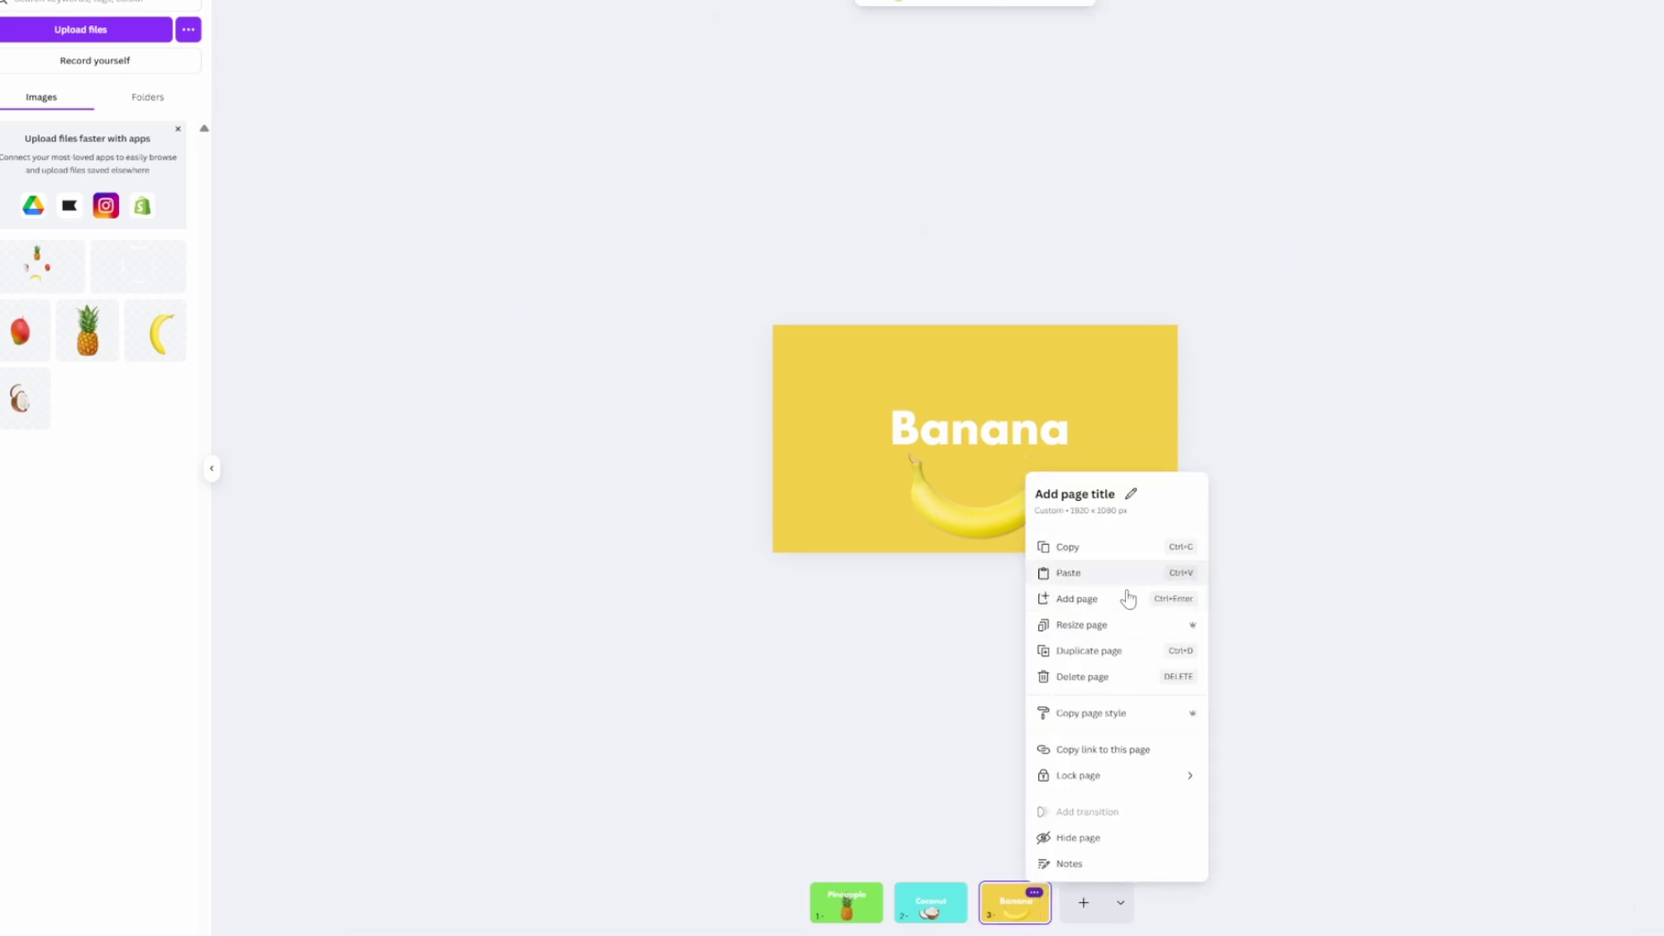
click(1083, 652)
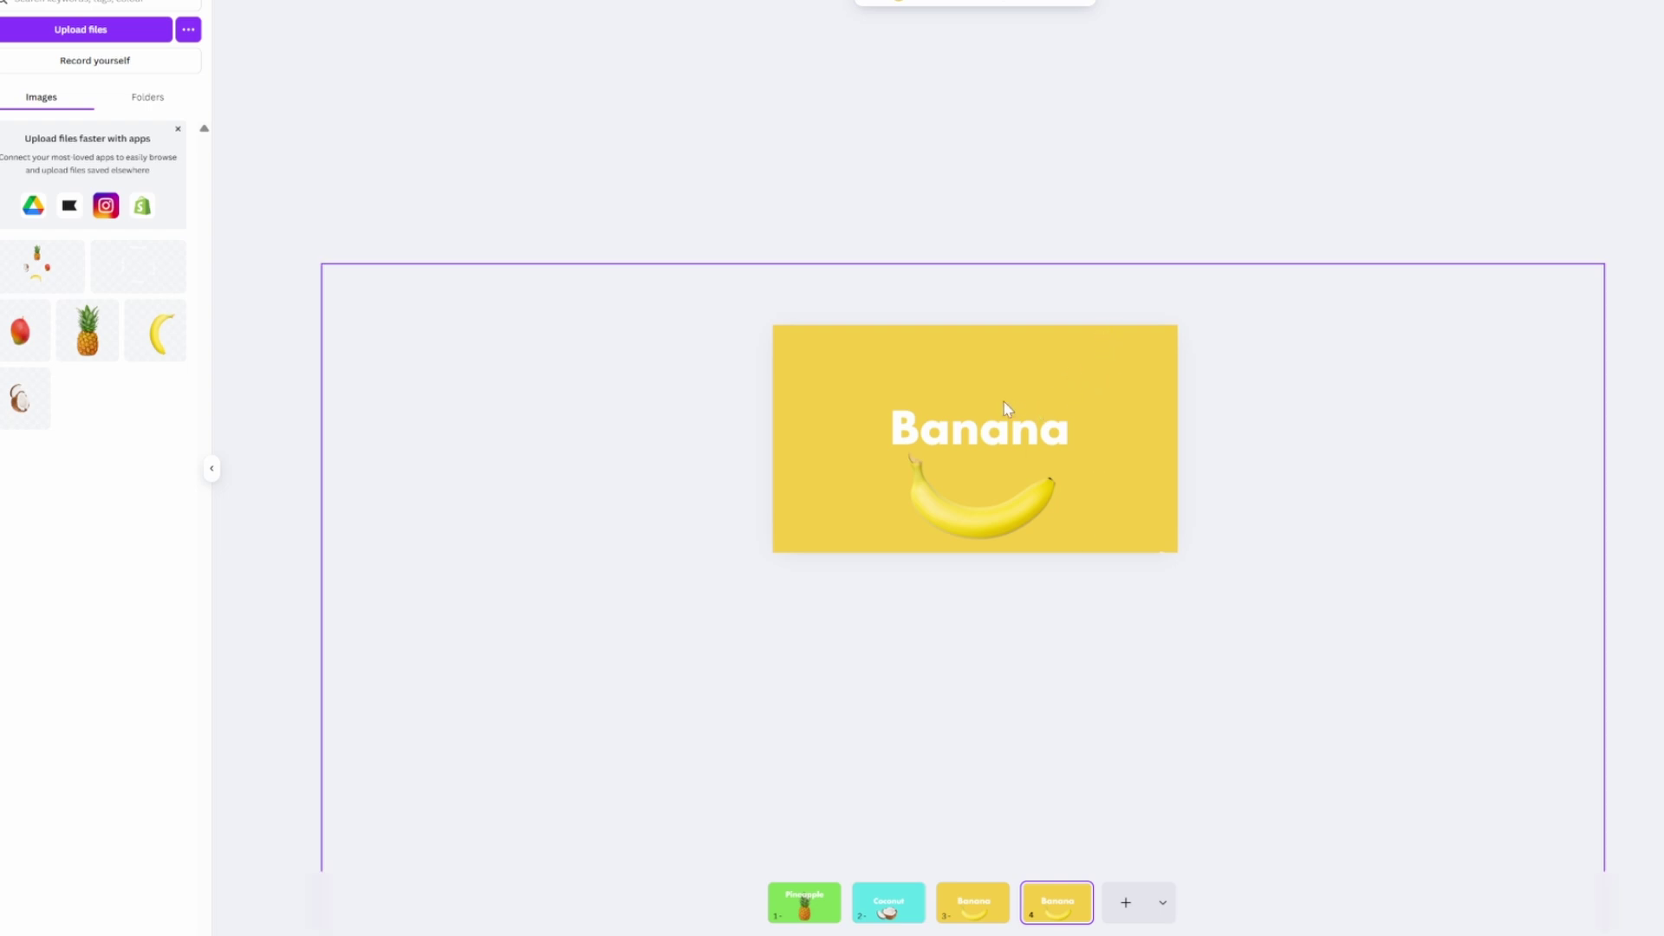
click(999, 438)
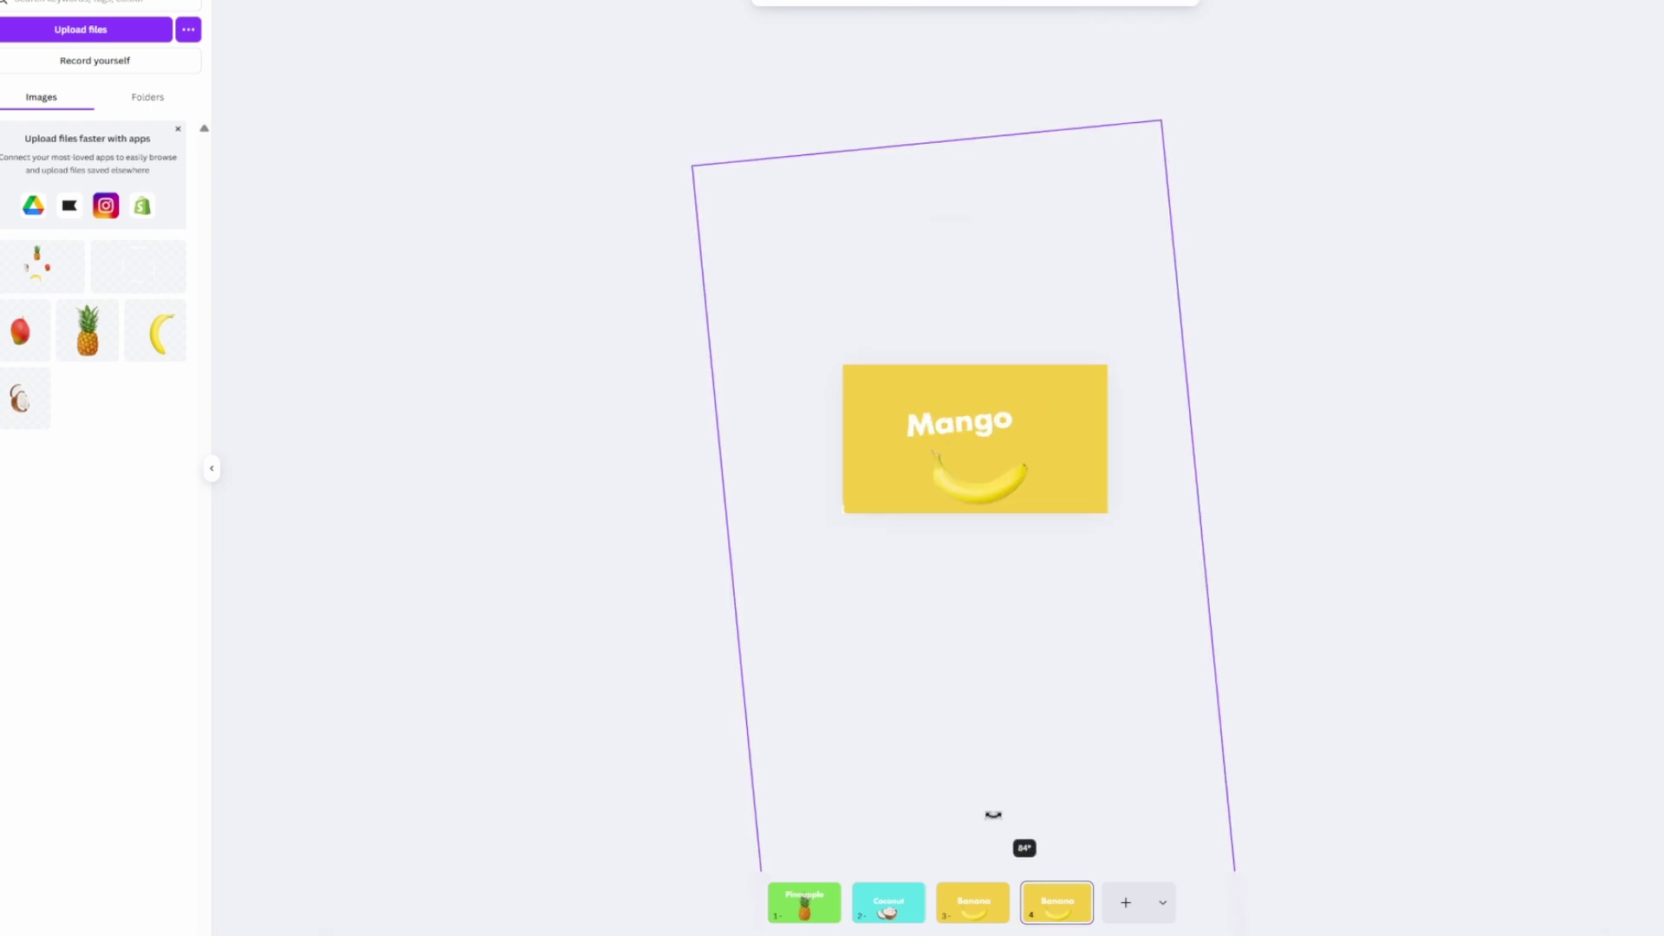
drag(991, 814, 965, 806)
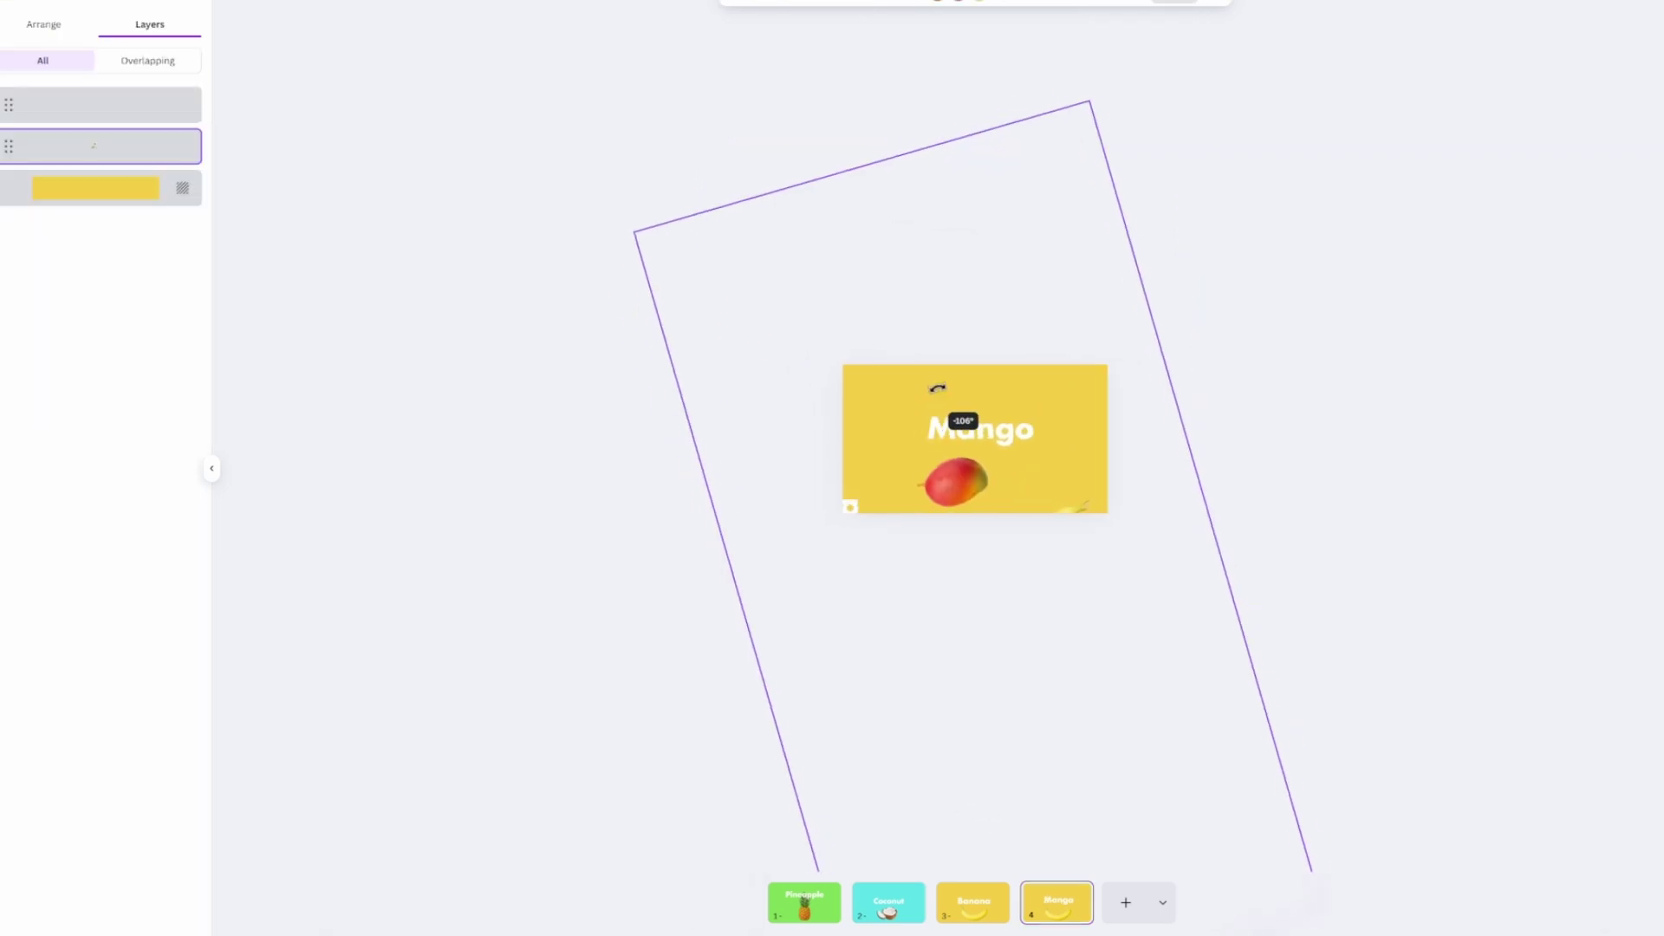
- Rotate page 4's fruit image until the mango sits beneath its label, and set the page background to the red photo colour
drag(938, 388, 976, 376)
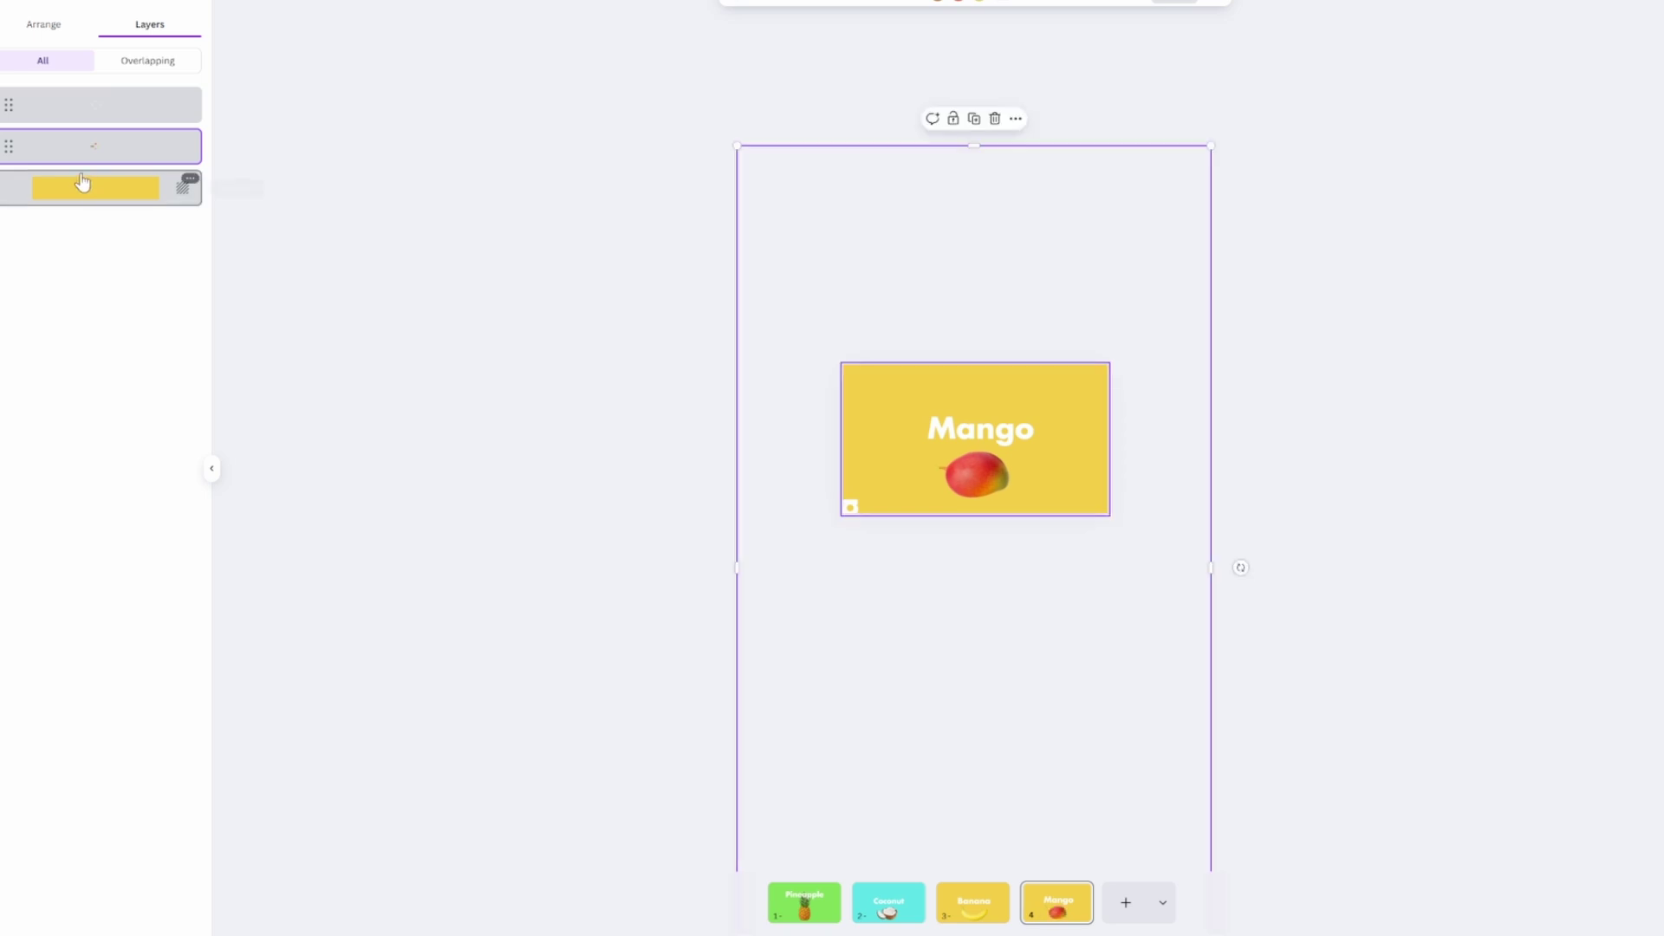
click(83, 182)
click(881, 11)
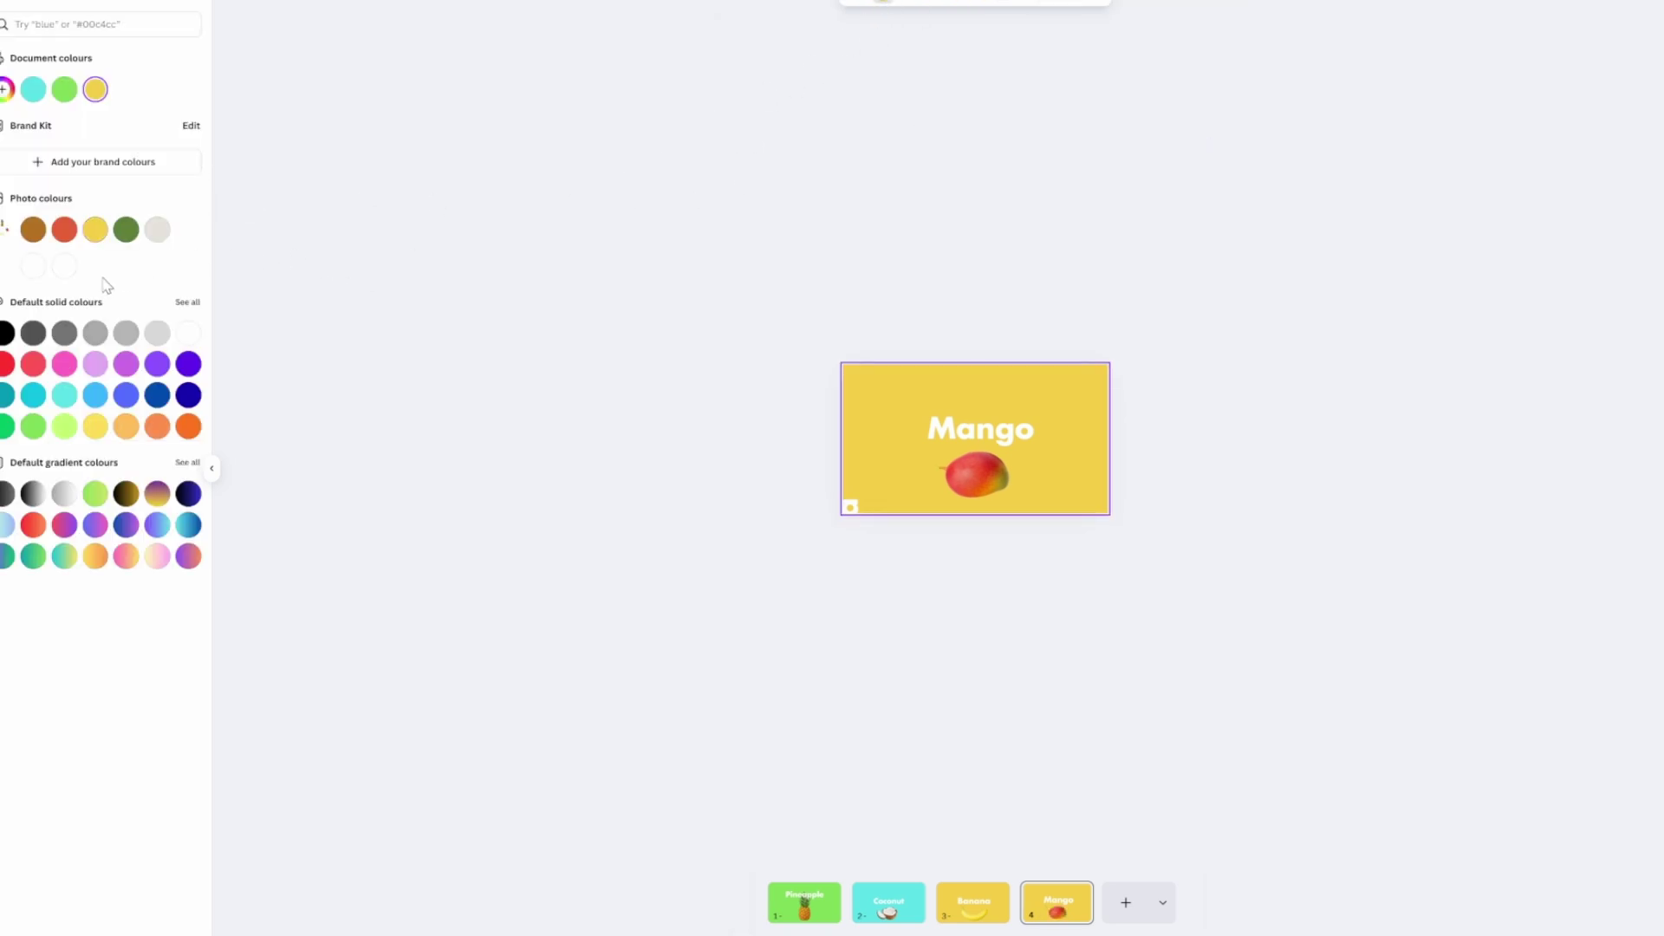
click(63, 230)
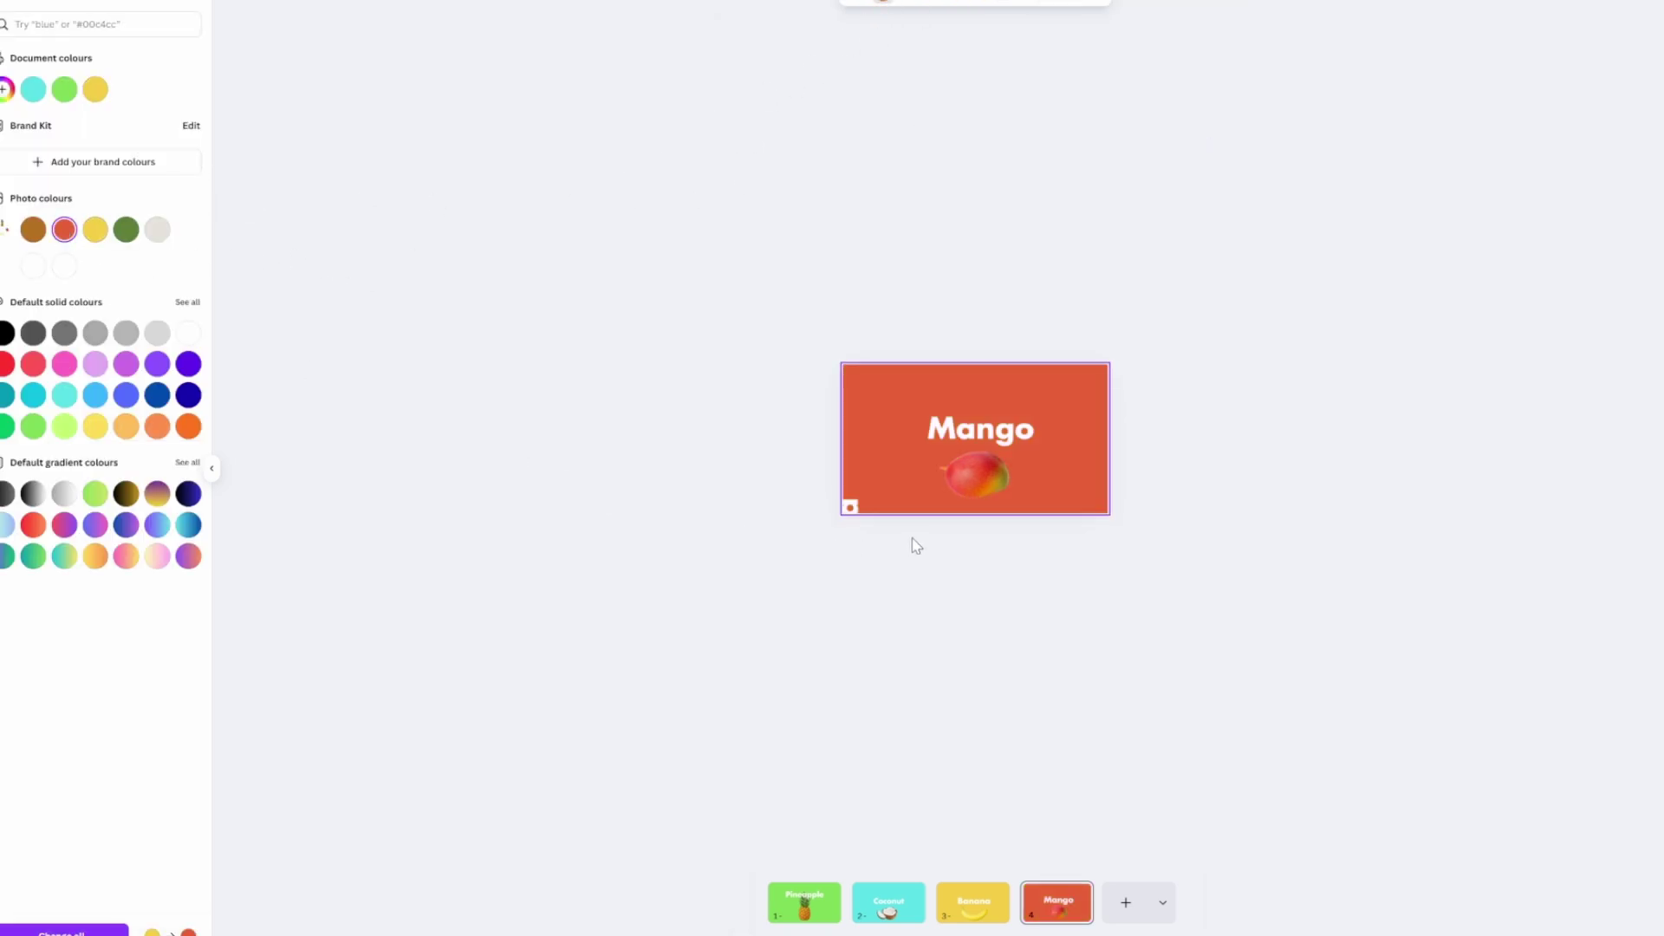
click(1395, 443)
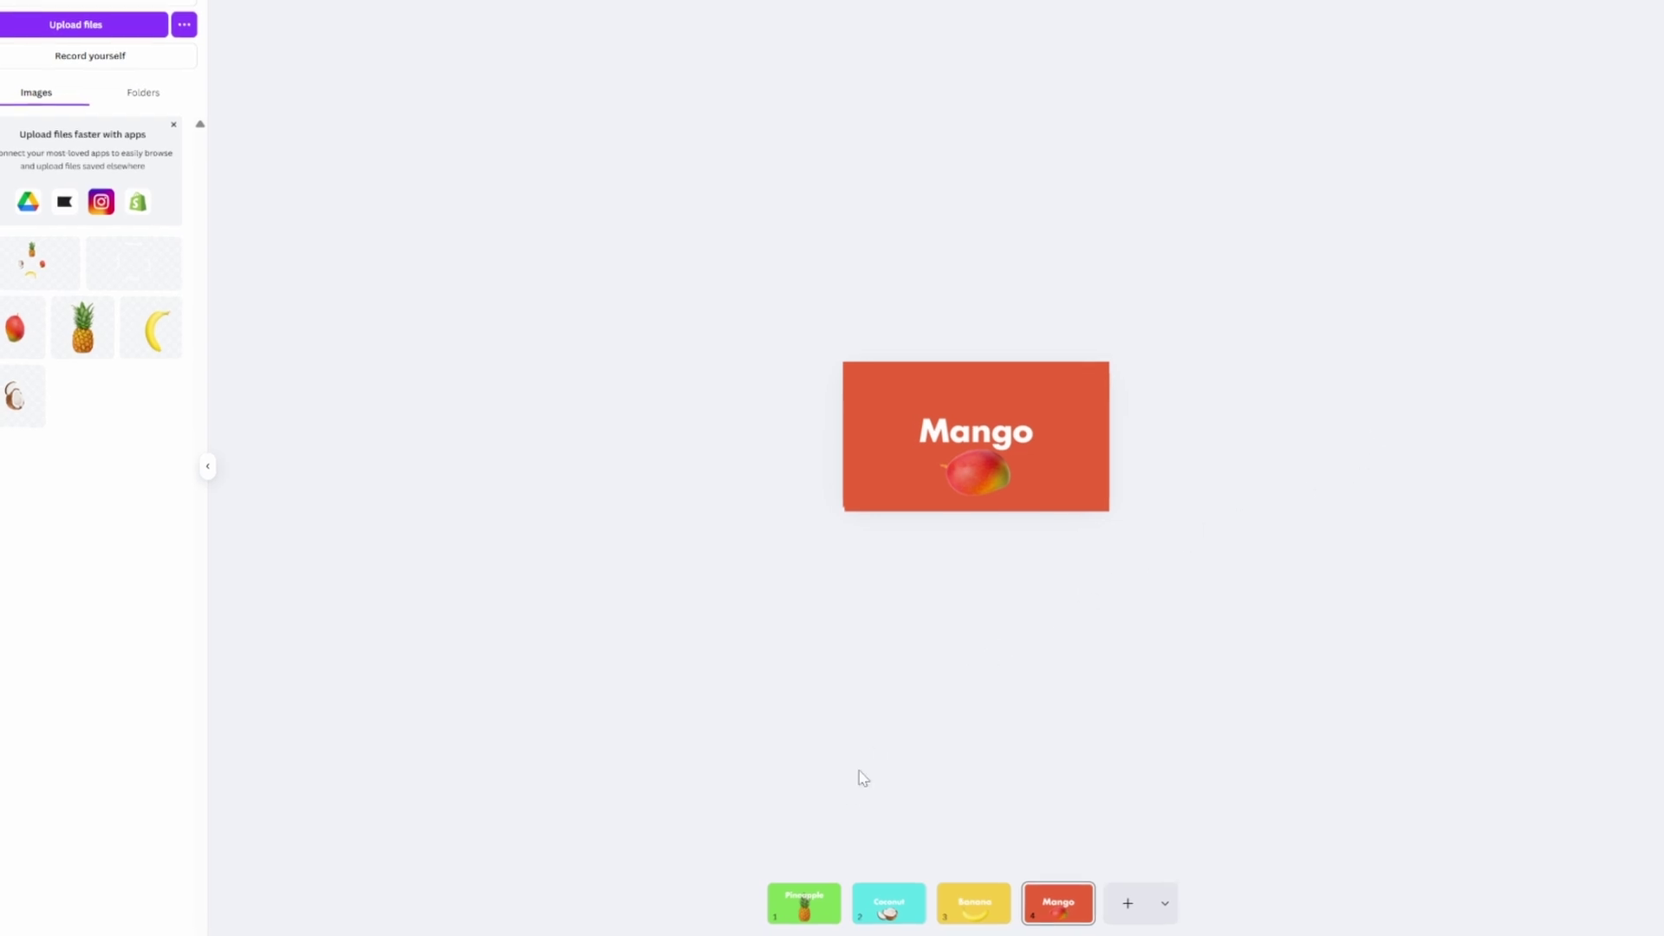
- Add a Match & Move transition of 1.2 seconds between the Pineapple and Coconut pages and apply it between all pages
mouse_move(805, 883)
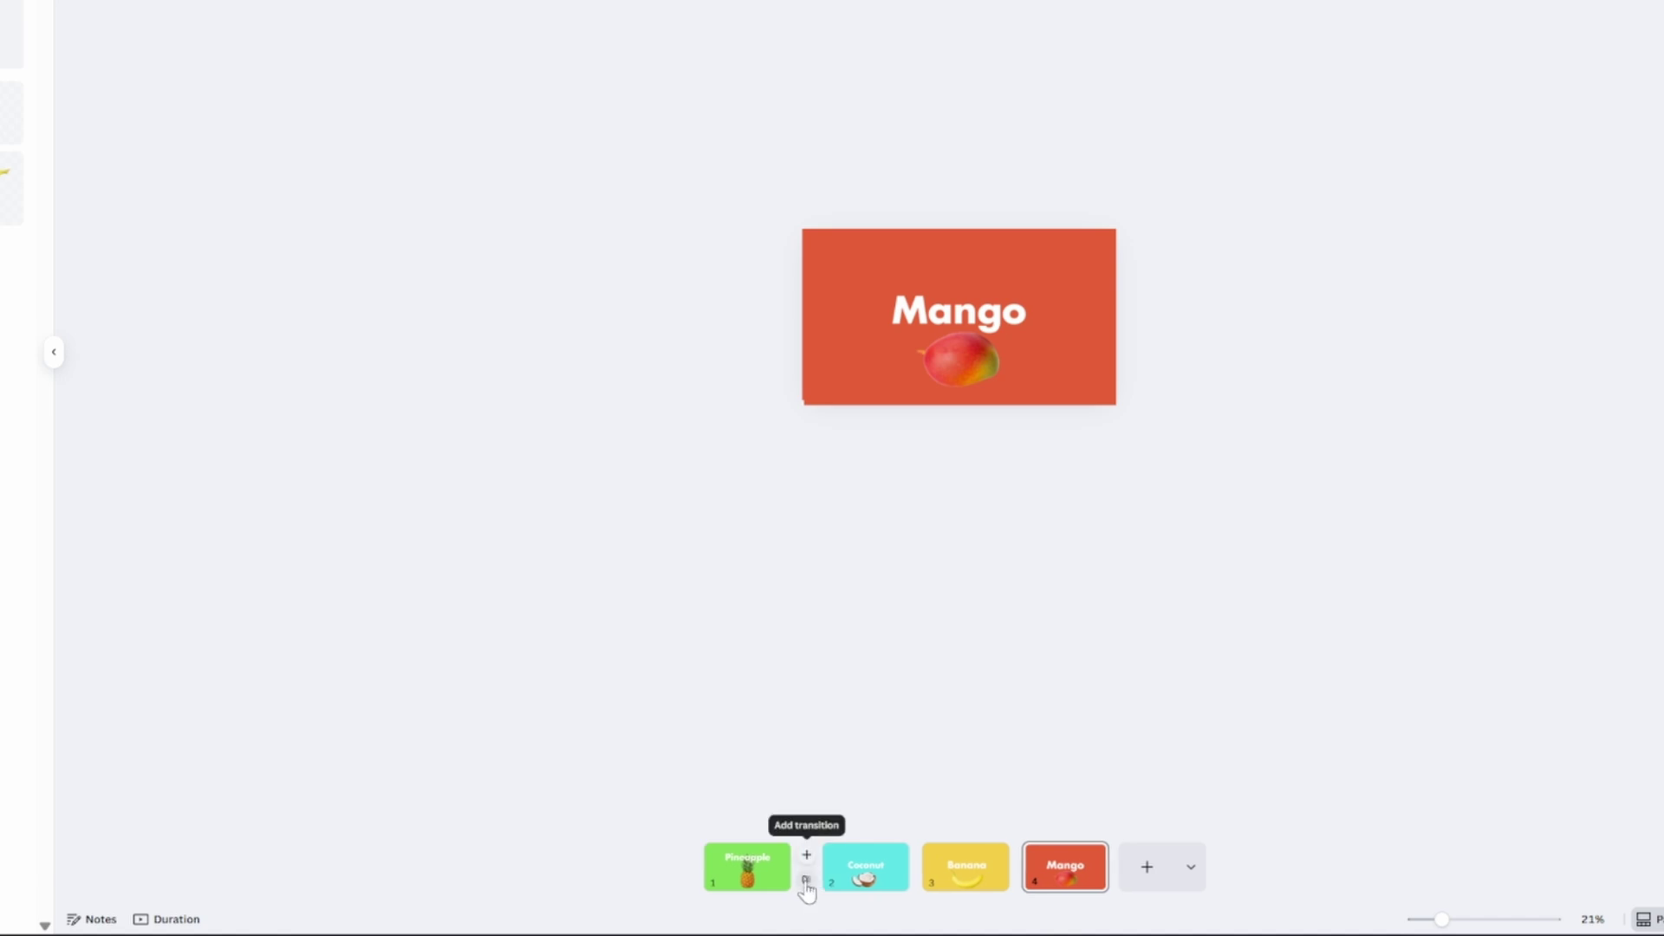
click(806, 881)
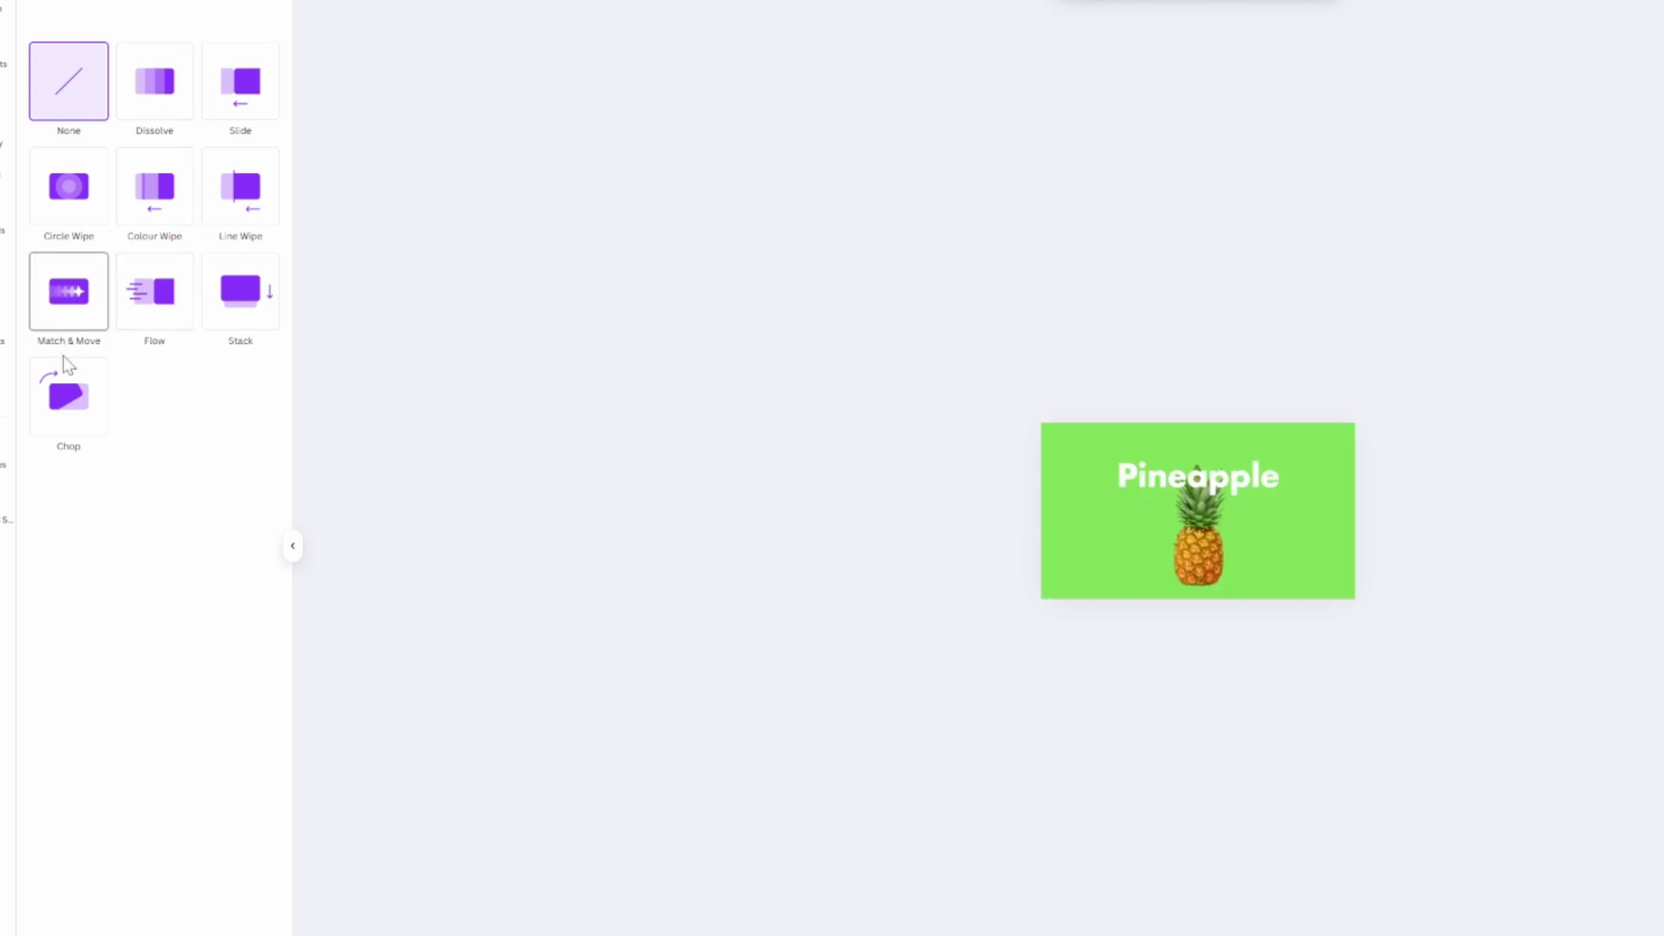
click(73, 308)
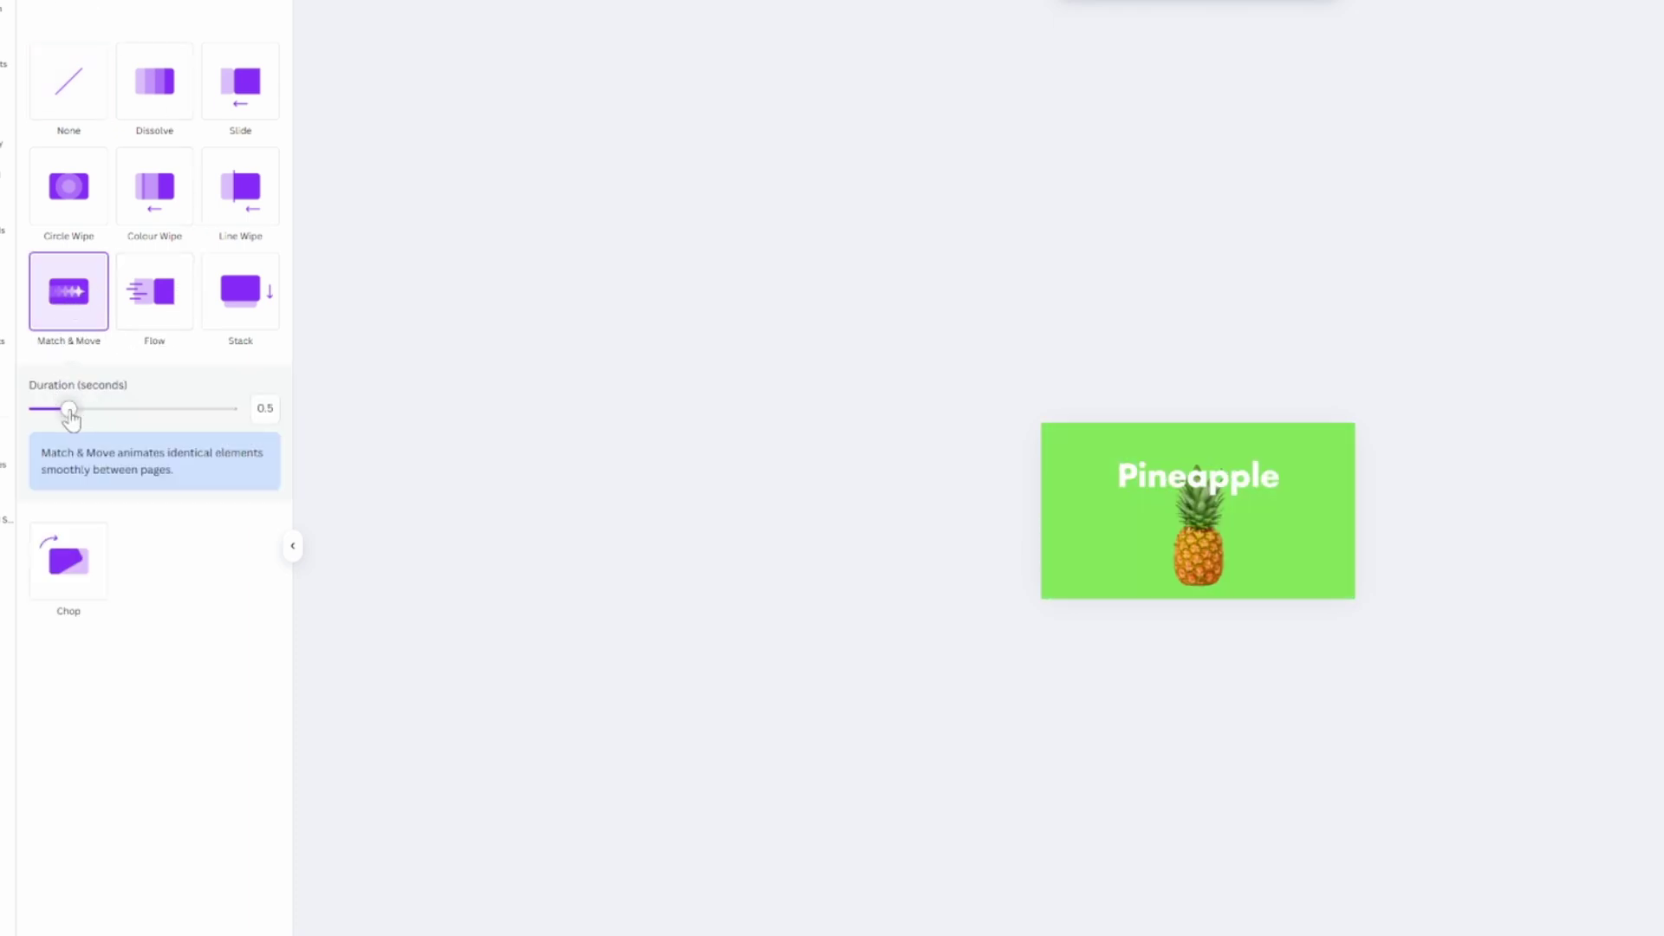
drag(69, 411, 126, 413)
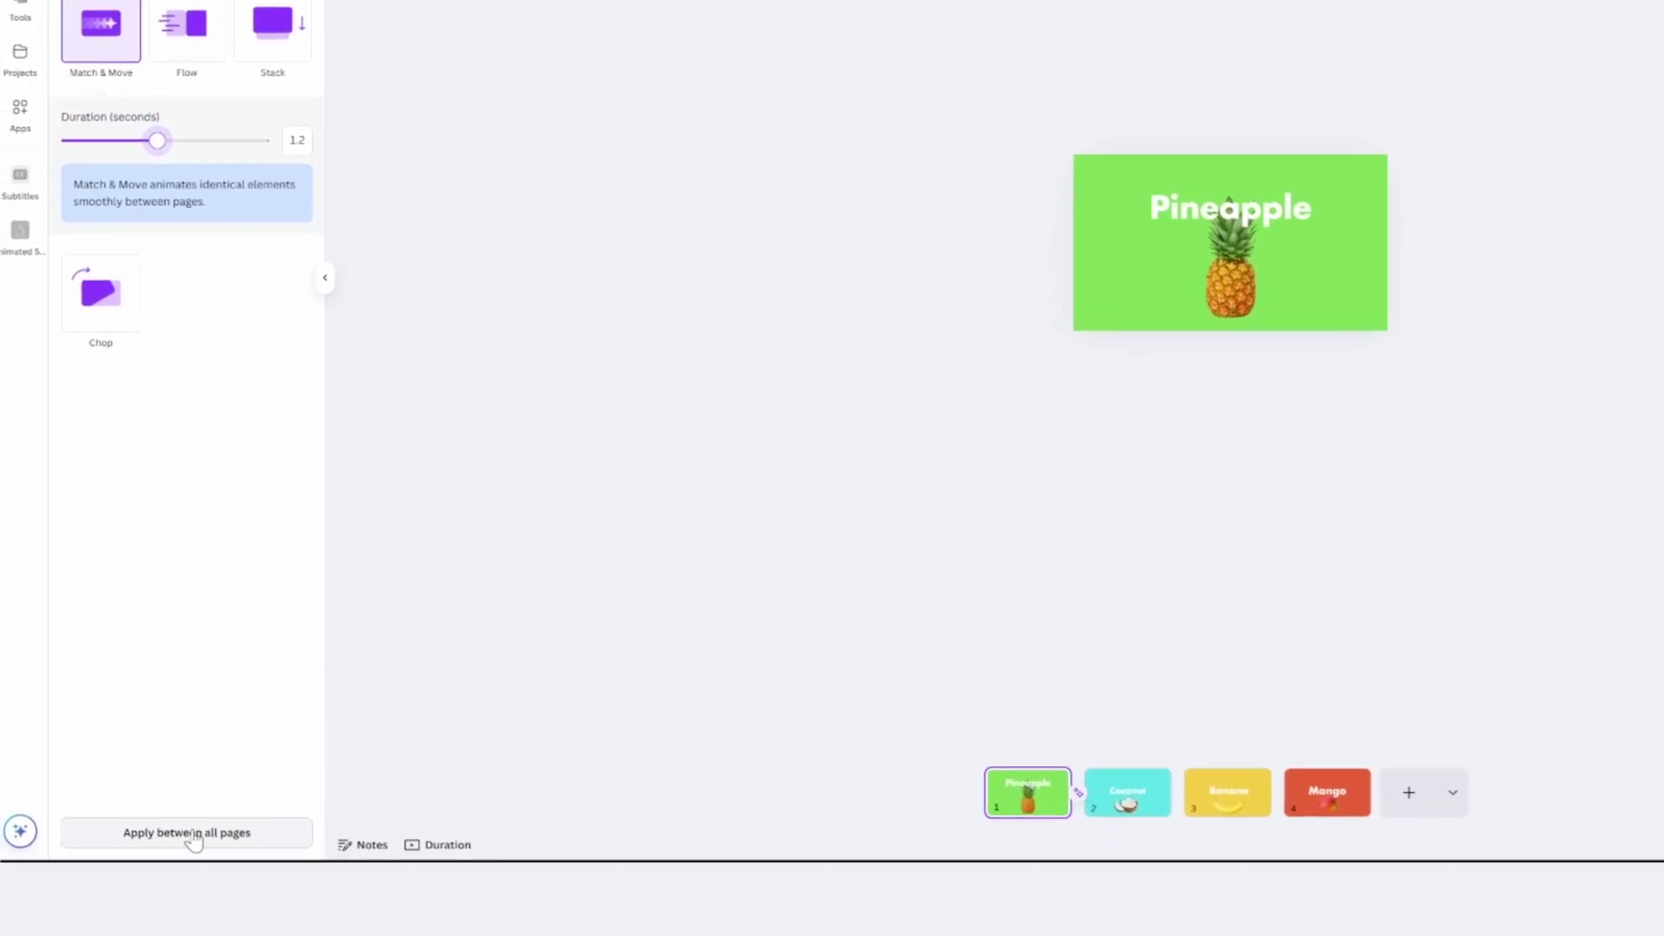
click(184, 834)
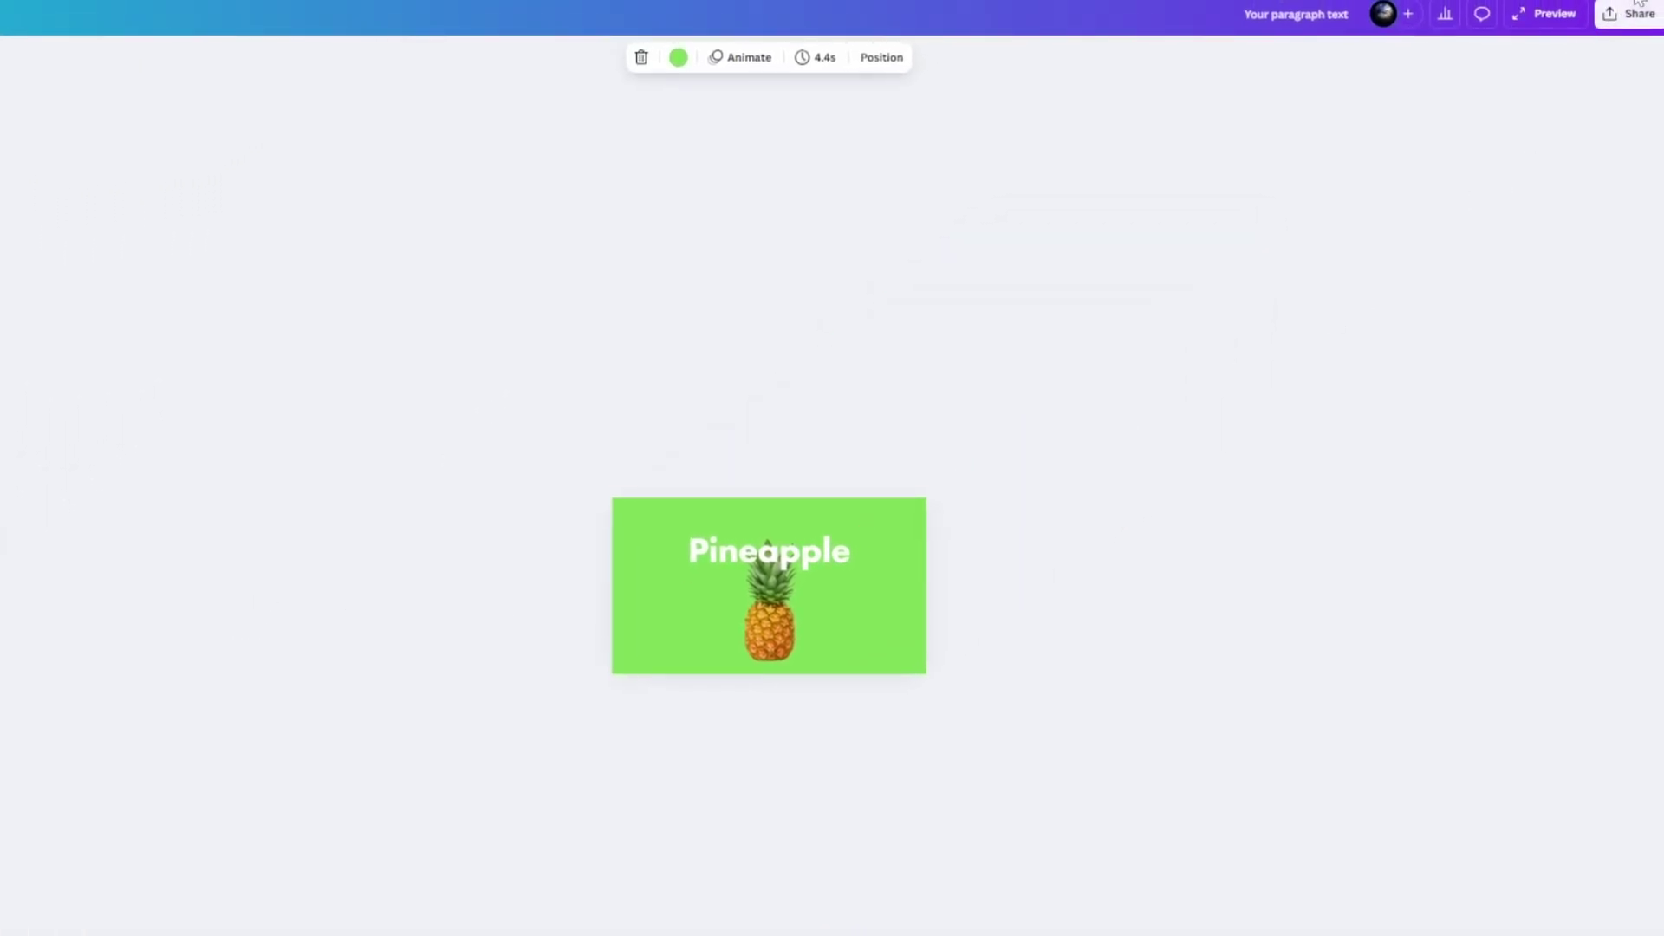
- Download pages 1–4 as an MP4 video at 1080p (HD) quality
click(1633, 13)
click(1393, 336)
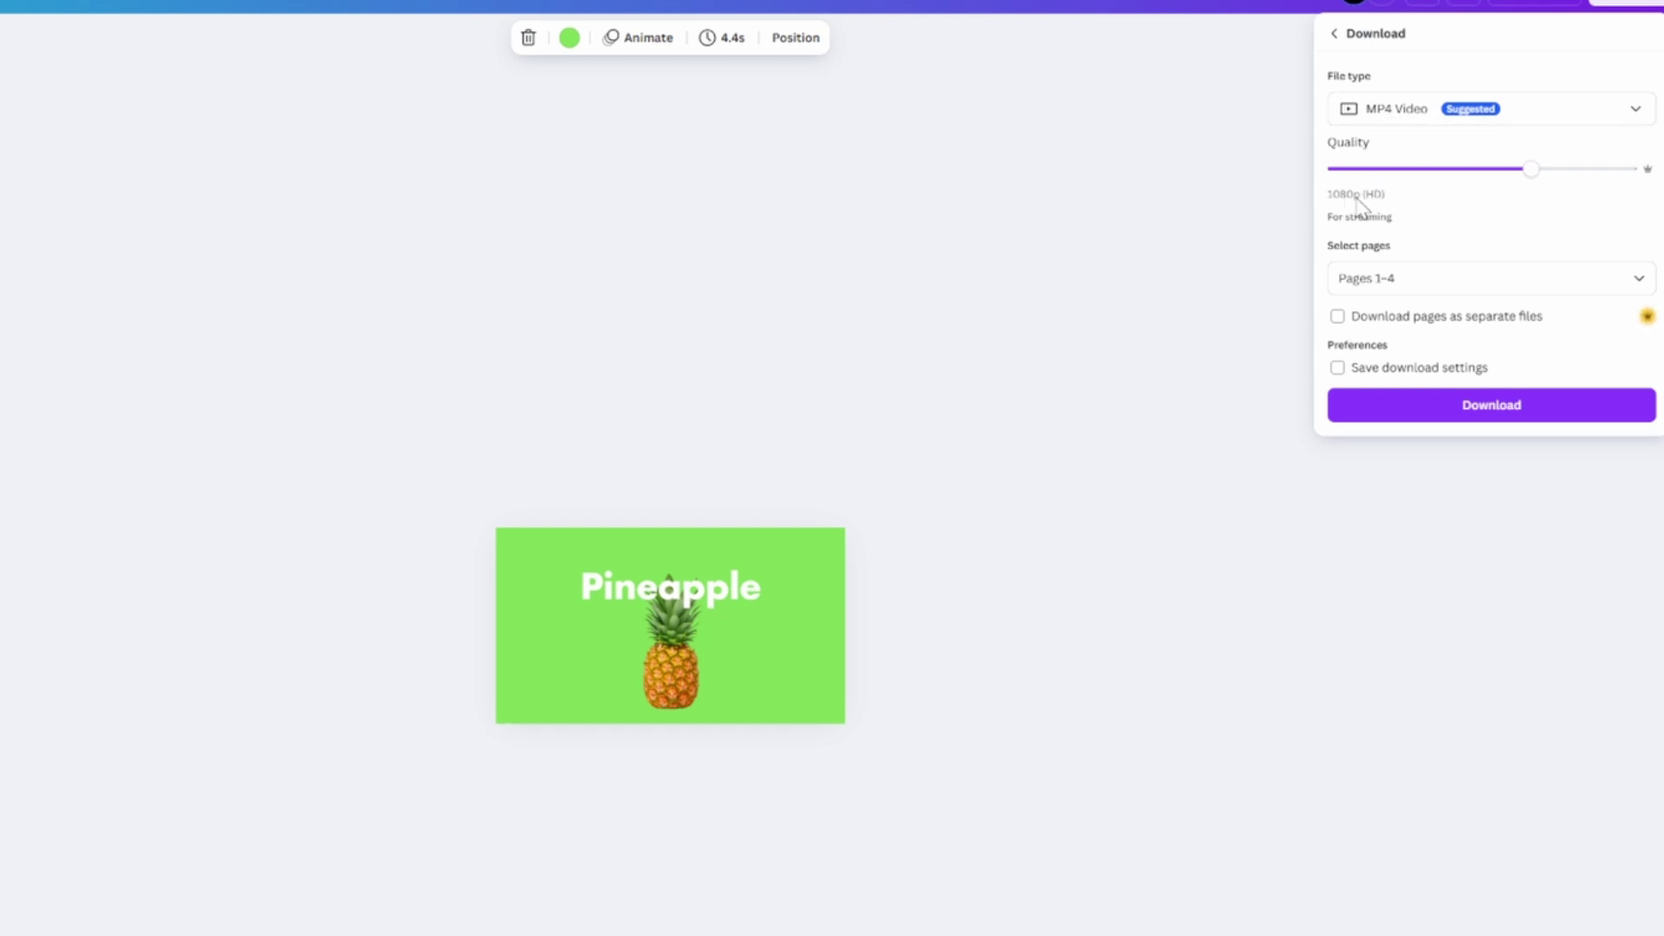
click(1473, 415)
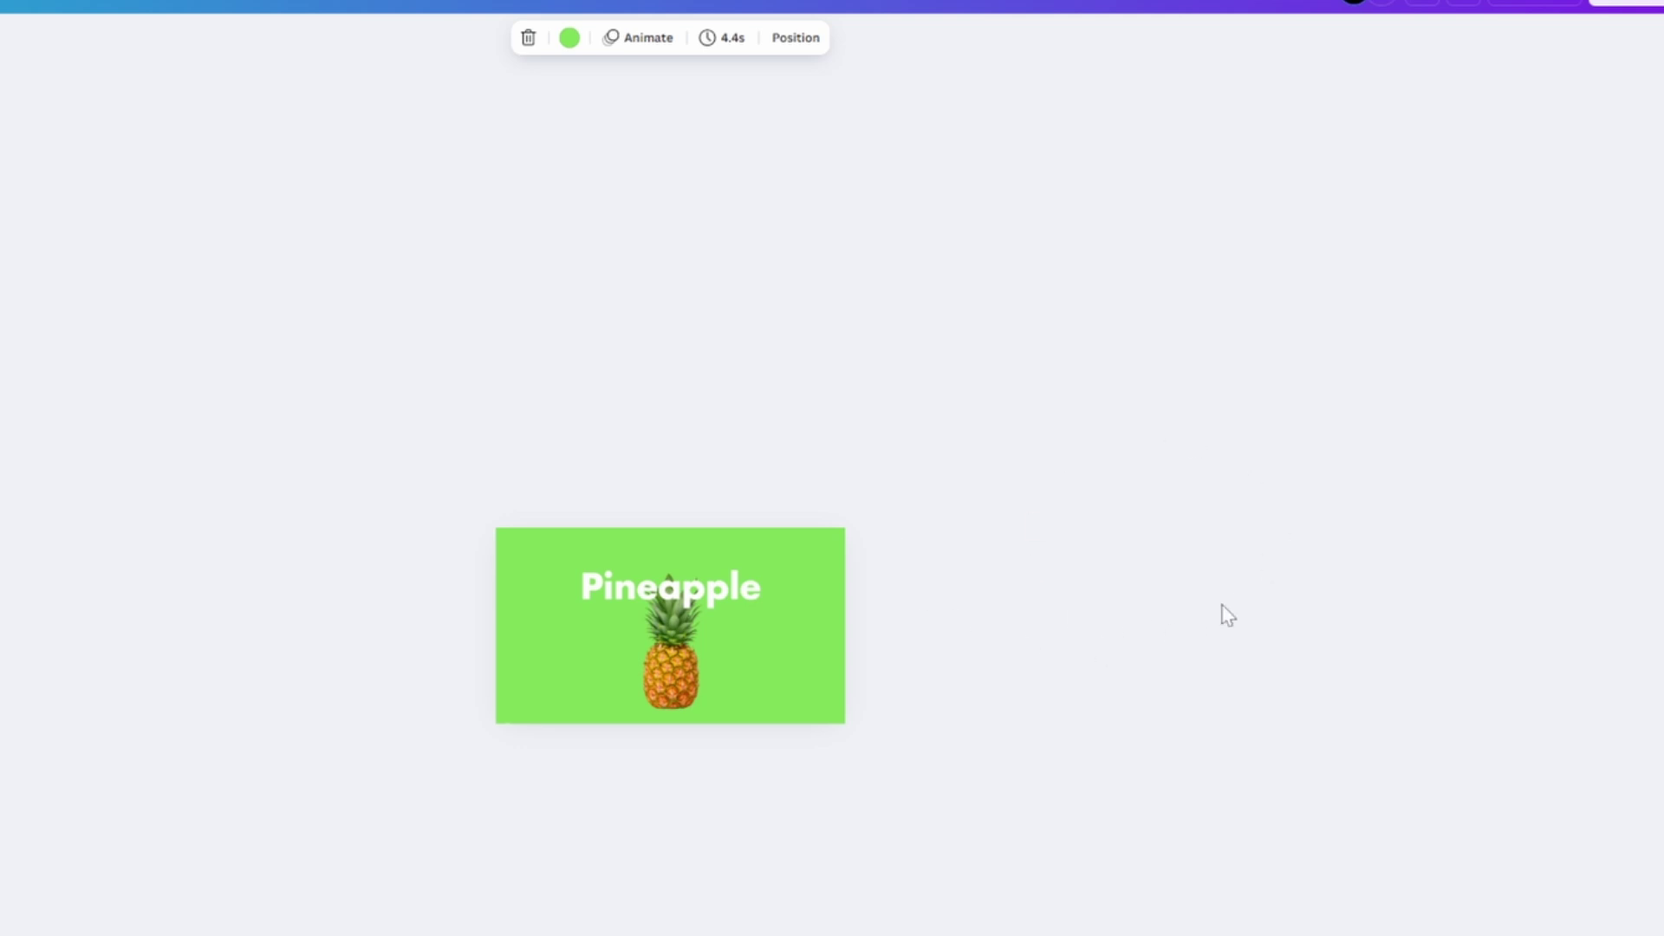